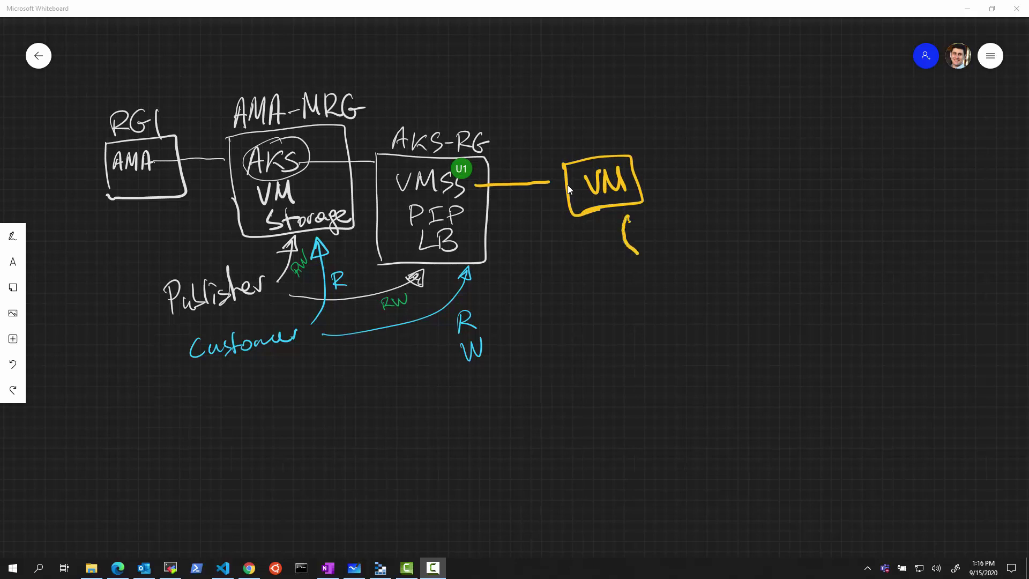
Draw a yellow Pod label below the yellow VM box in the whiteboard diagram
mouse_move(633, 247)
mouse_down()
mouse_move(654, 233)
mouse_move(646, 237)
mouse_up()
drag(660, 231, 666, 240)
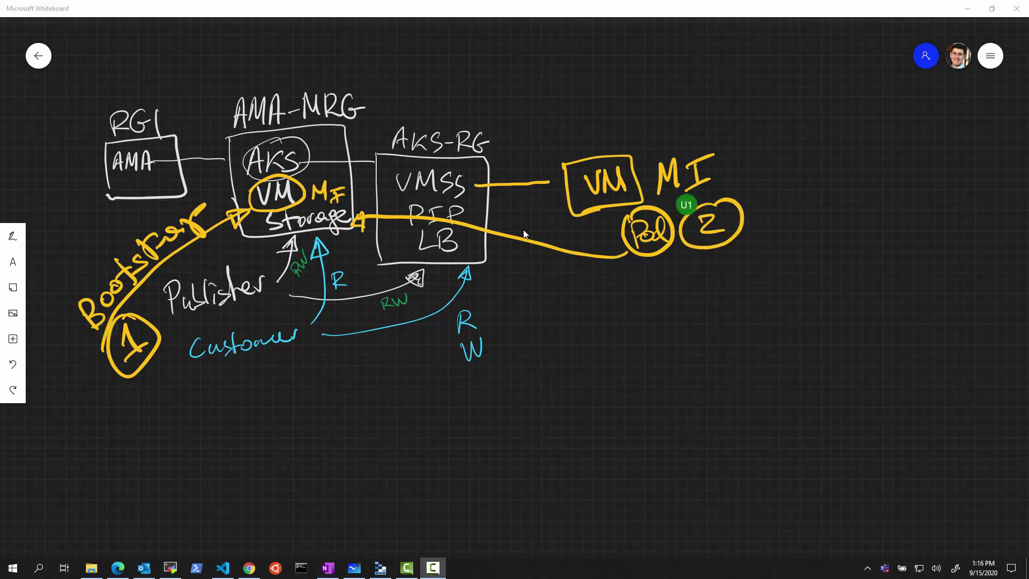
Switch to the Azure portal and open the bootstrapvm-avamaks3 virtual machine from the avamaaks3app-mrg resource group
key(alt+Tab)
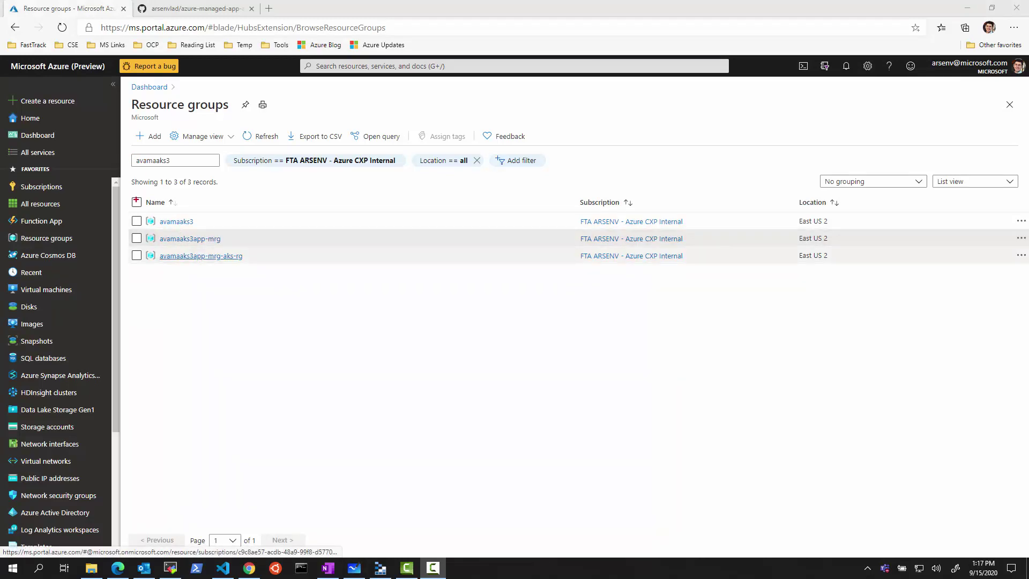
mouse_move(125, 212)
mouse_down()
mouse_move(222, 239)
mouse_move(265, 275)
mouse_up()
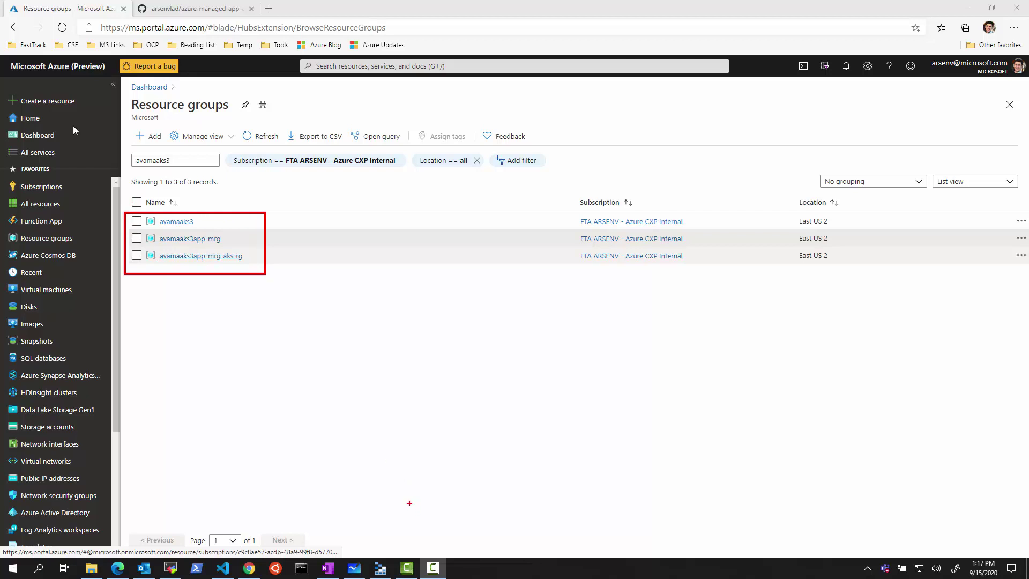
key(Escape)
click(202, 239)
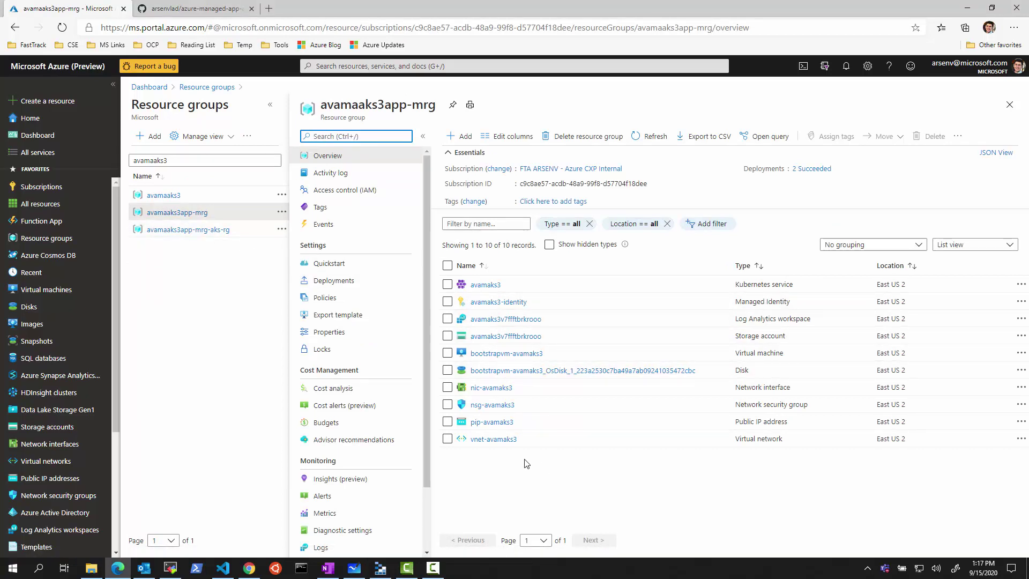
key(ctrl+2)
drag(433, 345, 551, 364)
key(Escape)
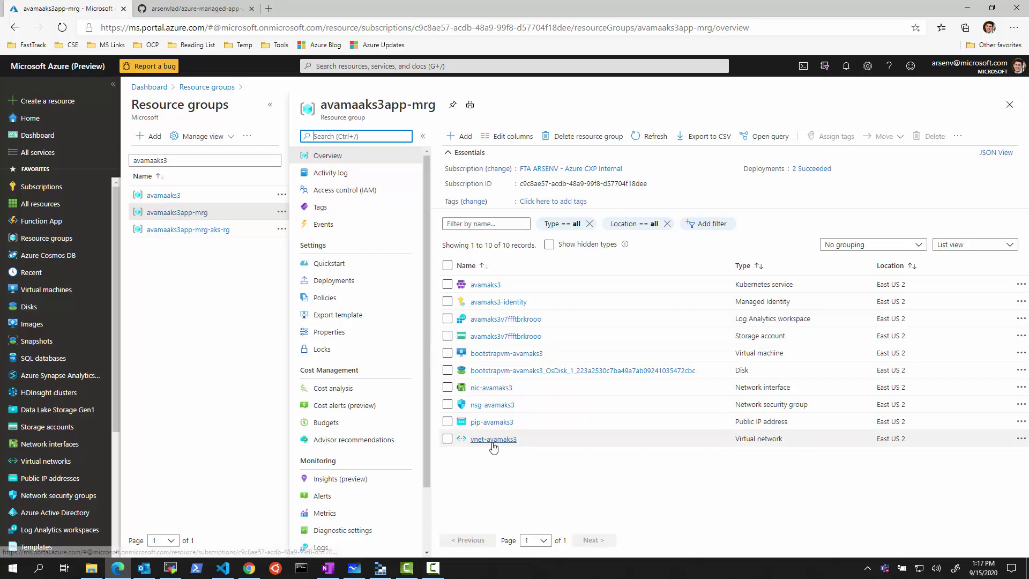
click(501, 354)
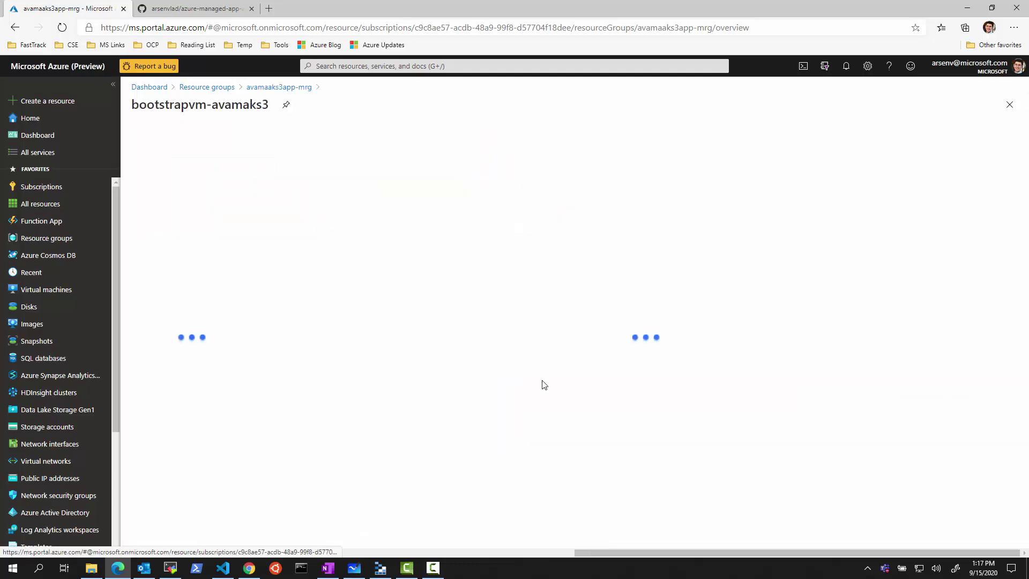
Highlight the virtual machine's DNS name and show its user-assigned managed identities
key(ctrl+2)
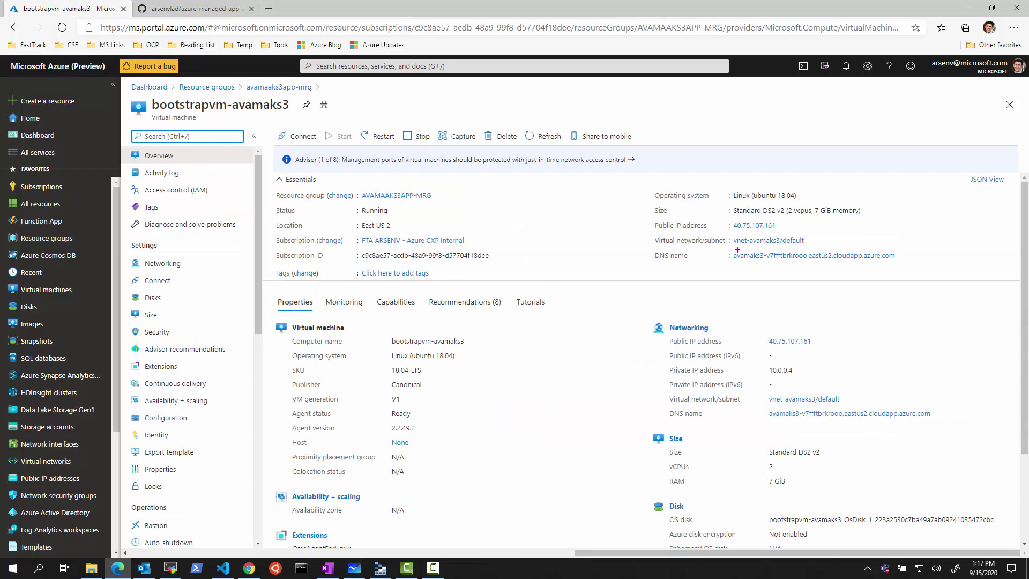
drag(727, 247, 882, 264)
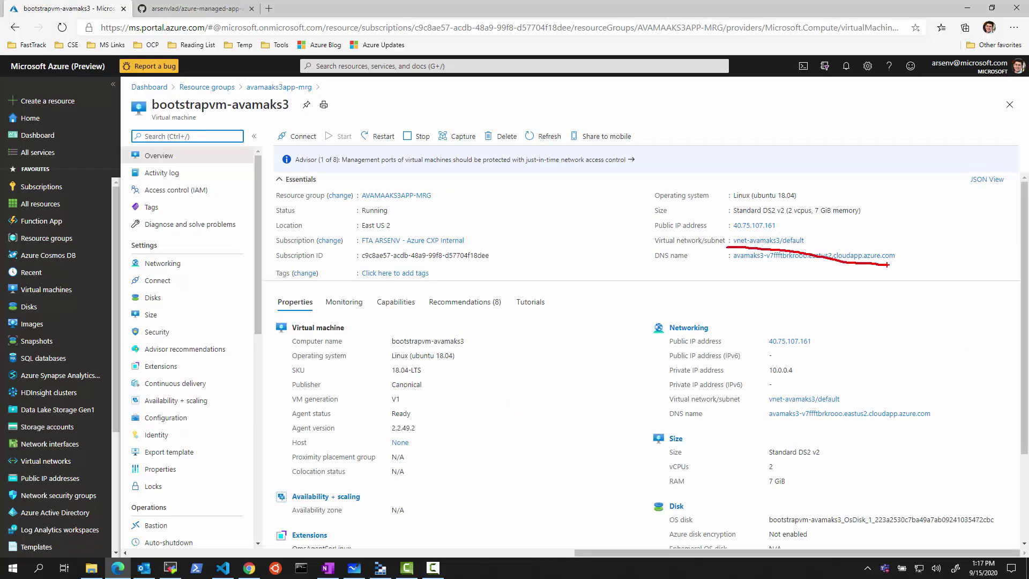
key(ctrl+z)
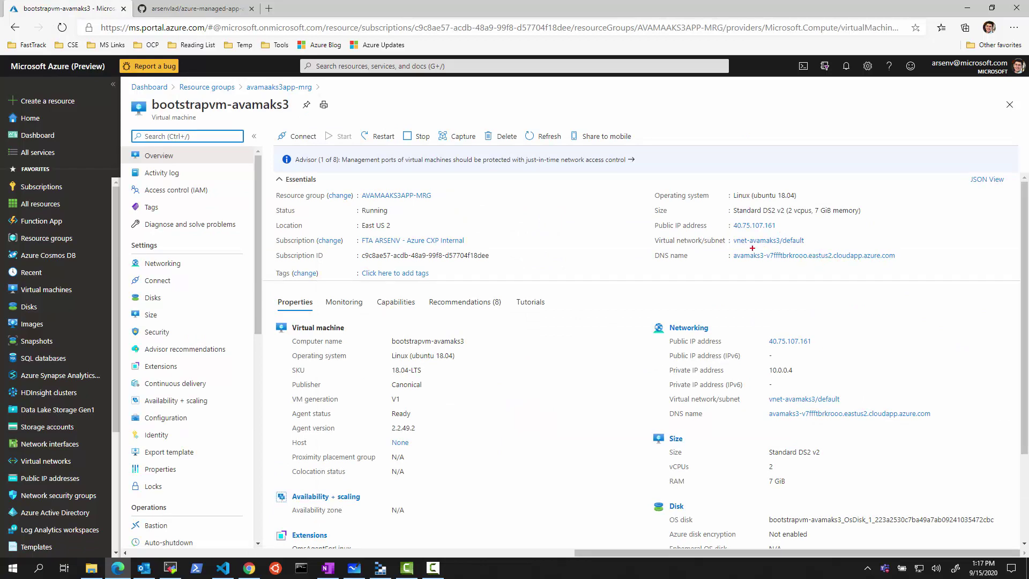
drag(728, 246, 900, 264)
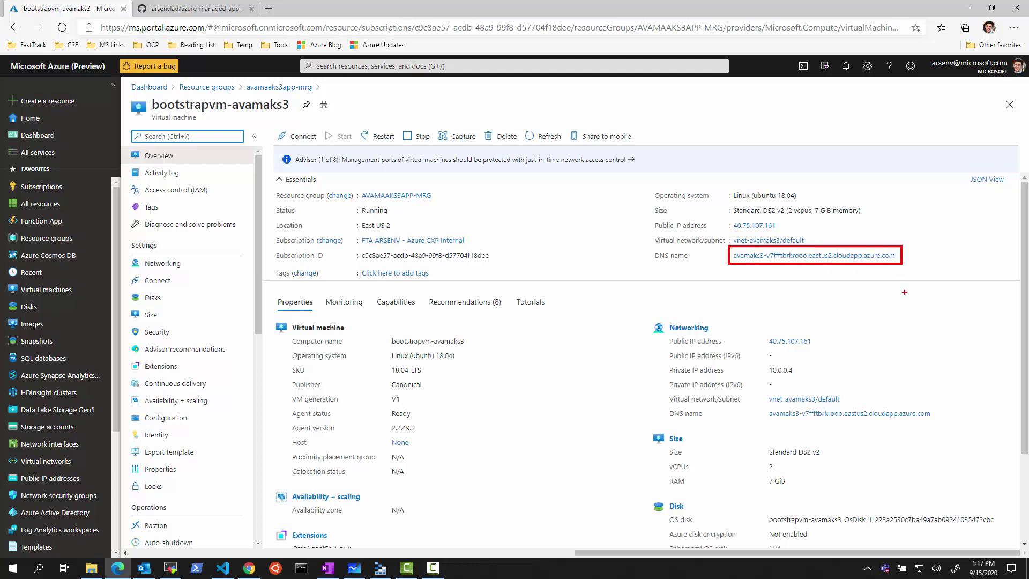
key(Escape)
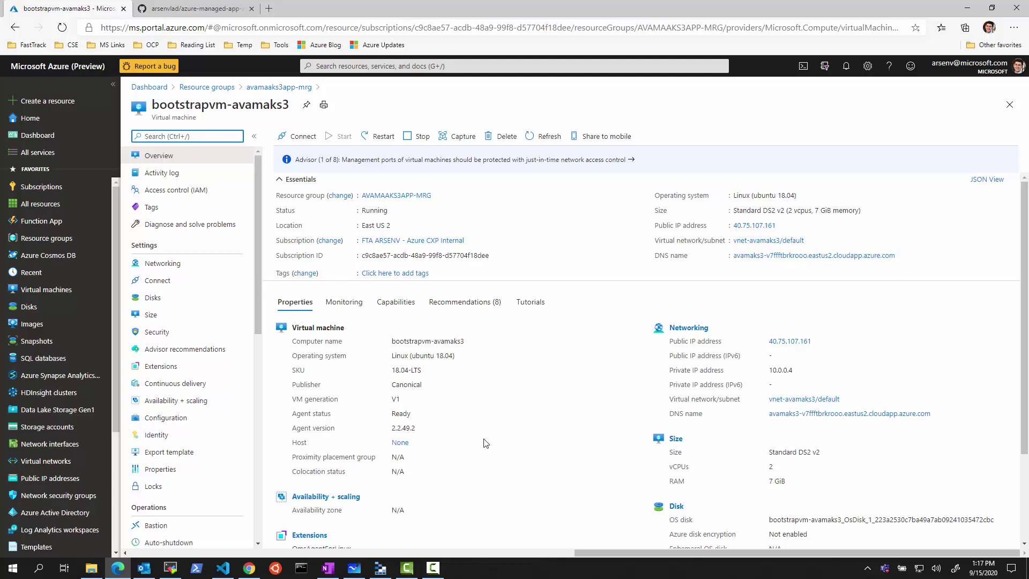
click(156, 435)
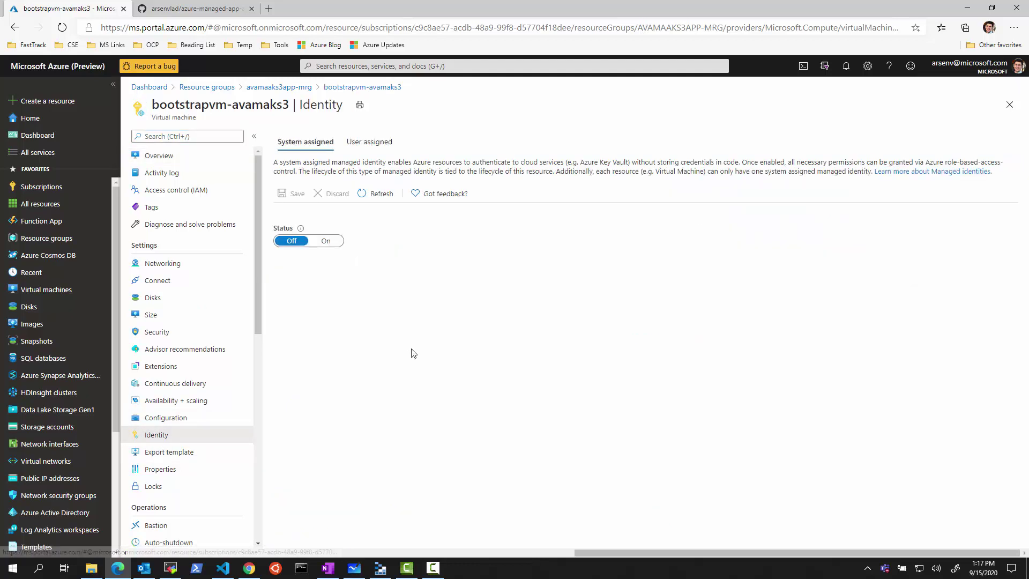
click(363, 142)
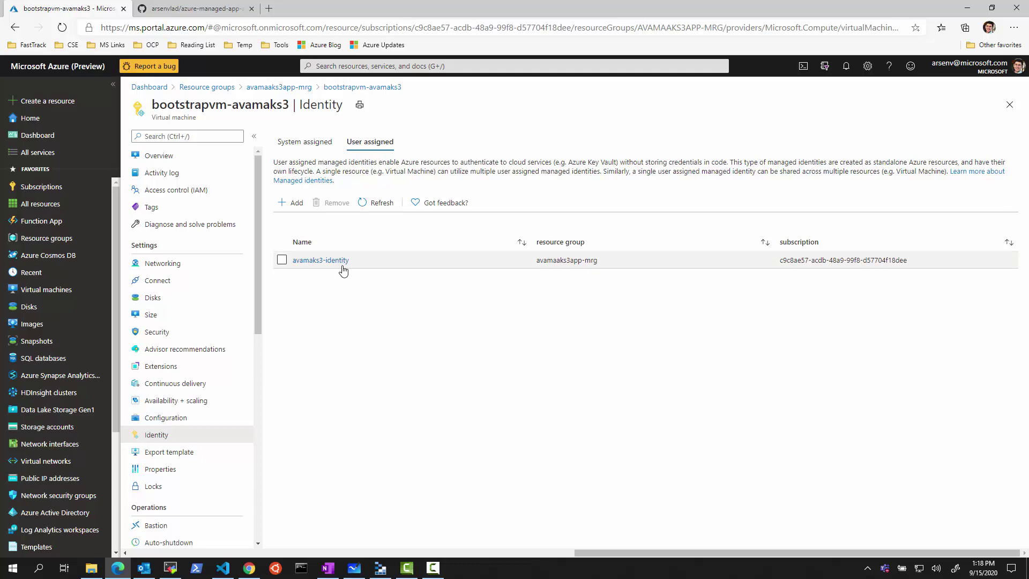
Examine the az login and az vmss identity assign commands in the README of the azure-managed-app-aks-managed-identity repository
click(196, 9)
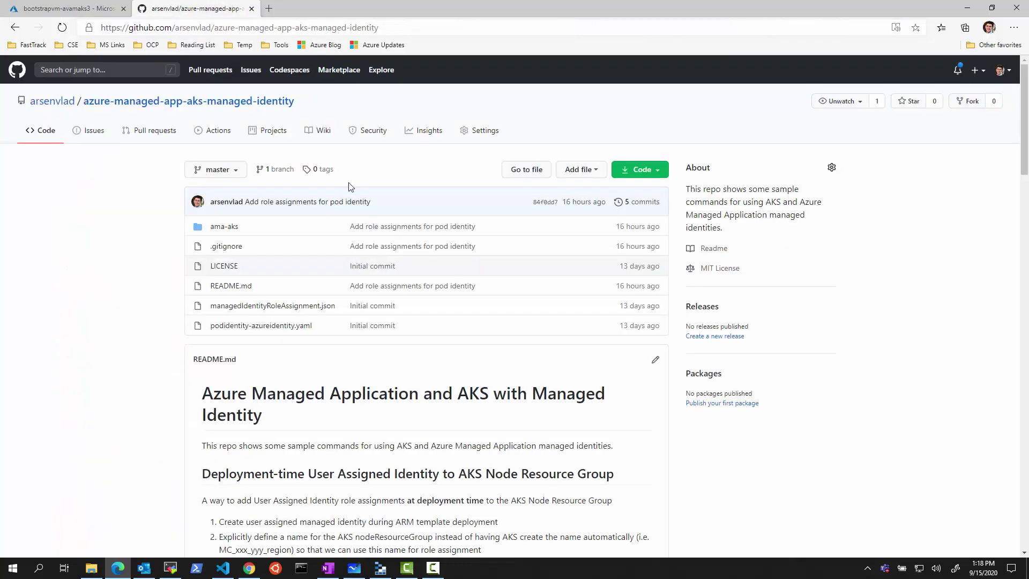
scroll(429, 364, down, 7)
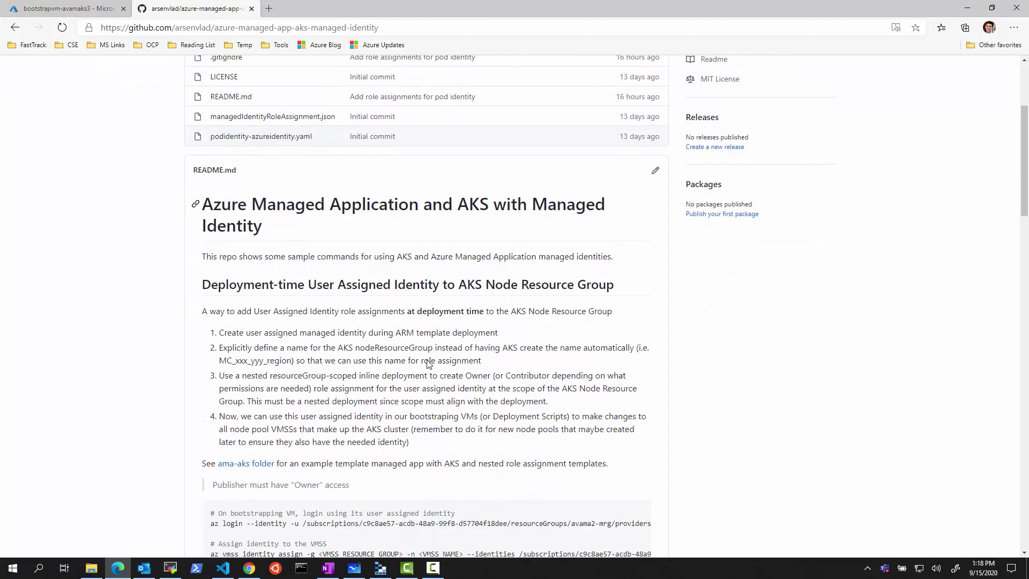
scroll(269, 275, up, 1)
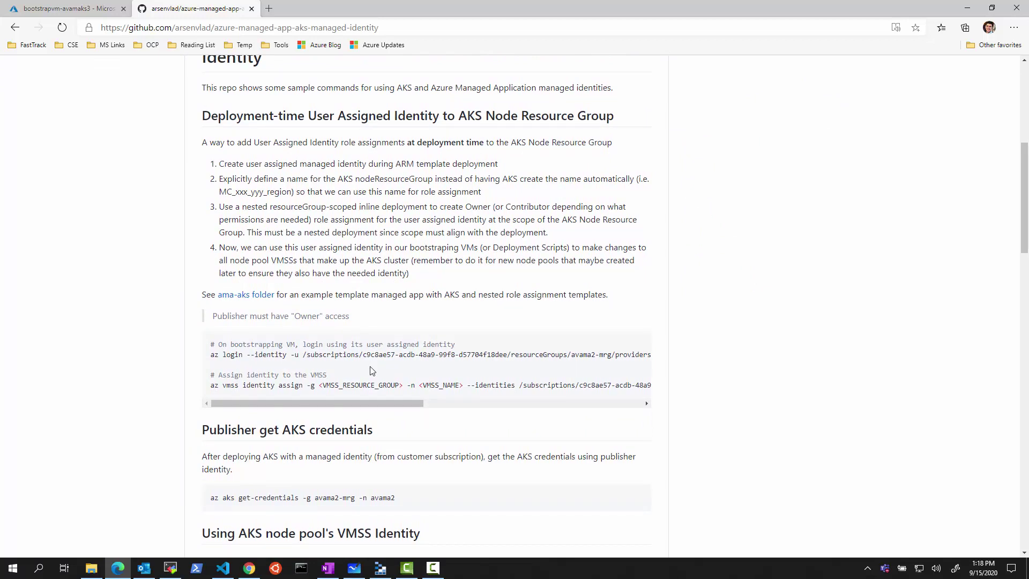
drag(212, 356, 330, 358)
drag(212, 386, 396, 388)
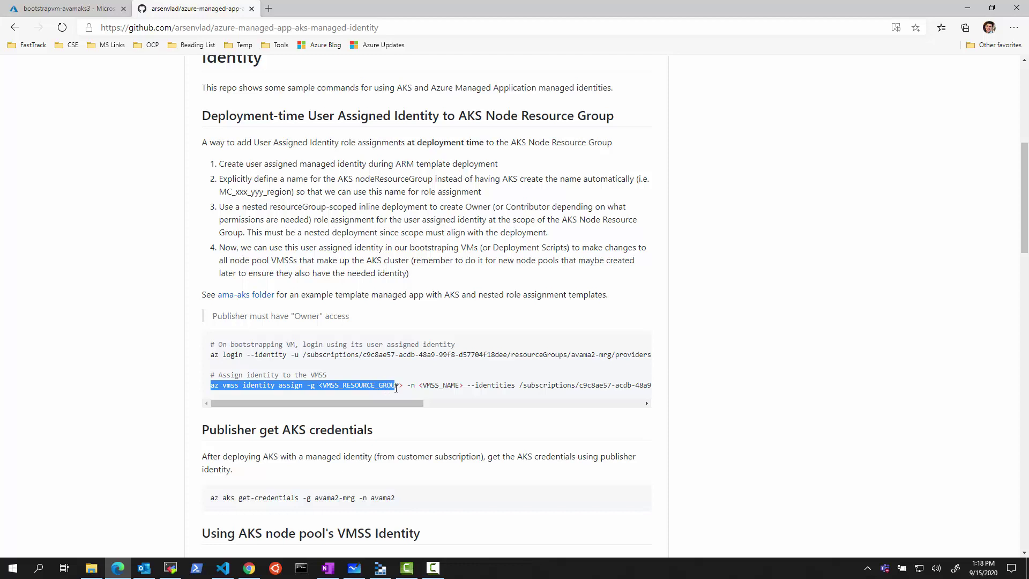
scroll(408, 431, down, 3)
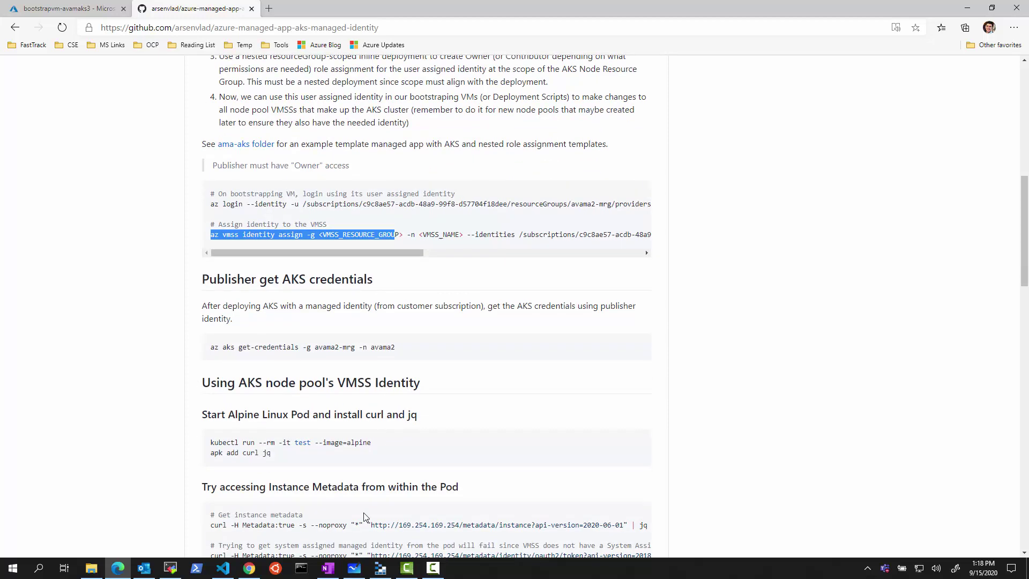
scroll(364, 516, up, 3)
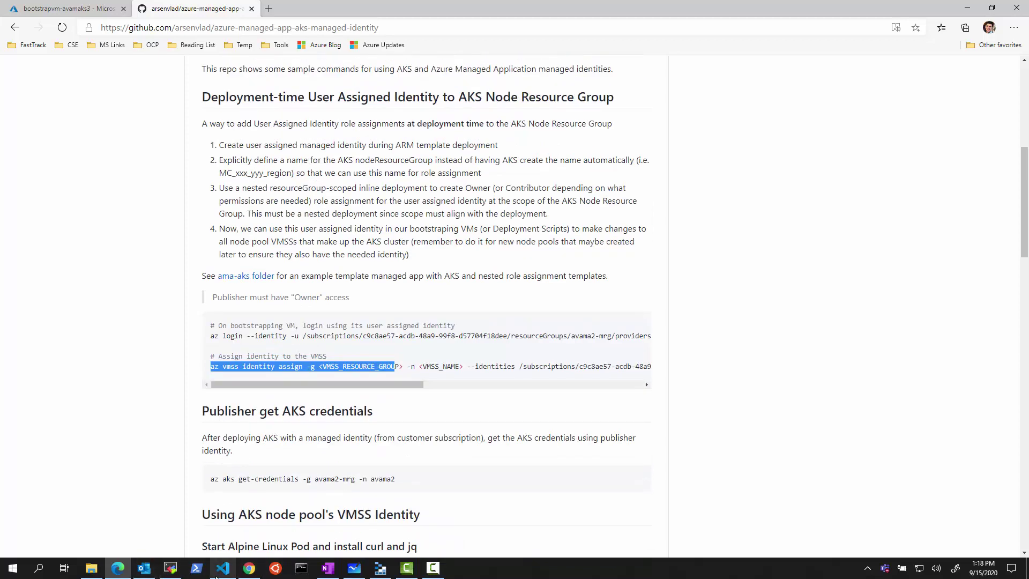
Return to the Azure portal and copy the DNS name of the bootstrapvm-avamaks3 virtual machine
click(64, 9)
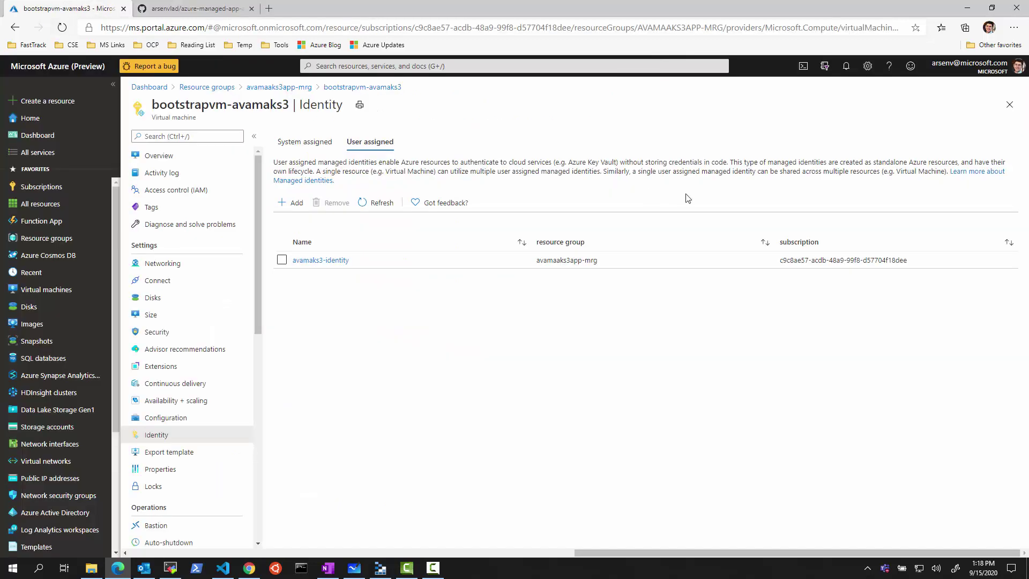
click(1015, 104)
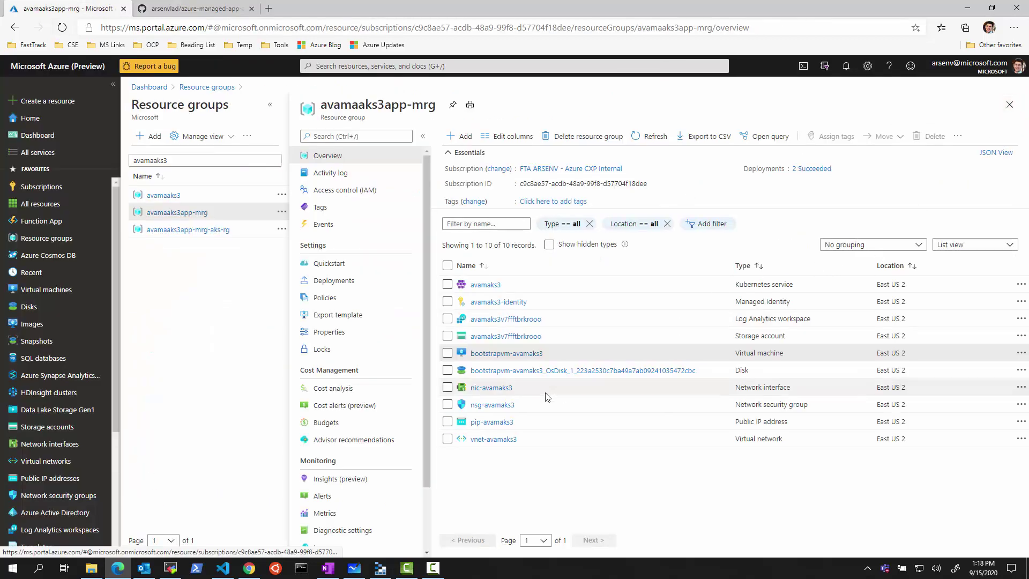
click(513, 356)
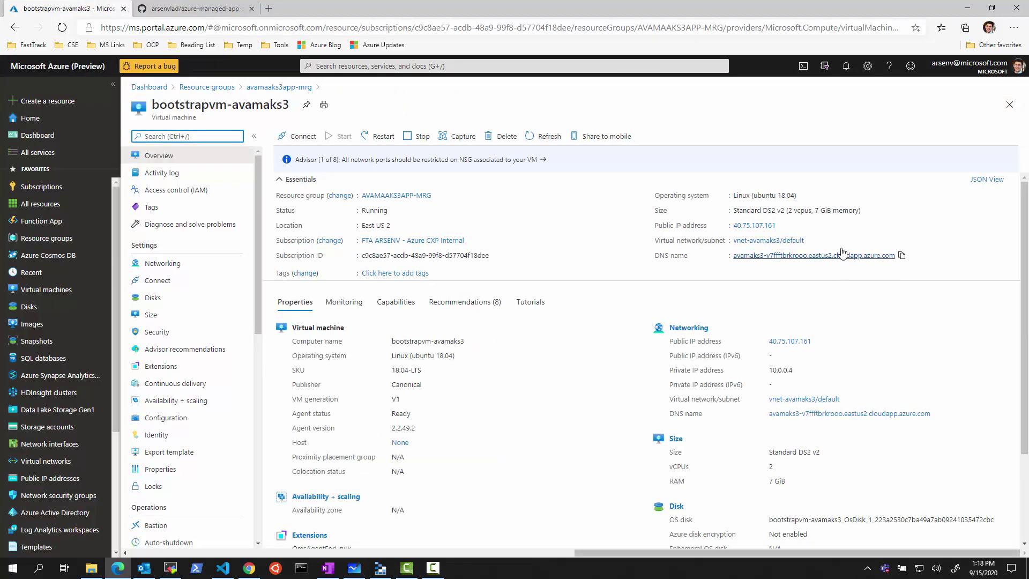
click(900, 259)
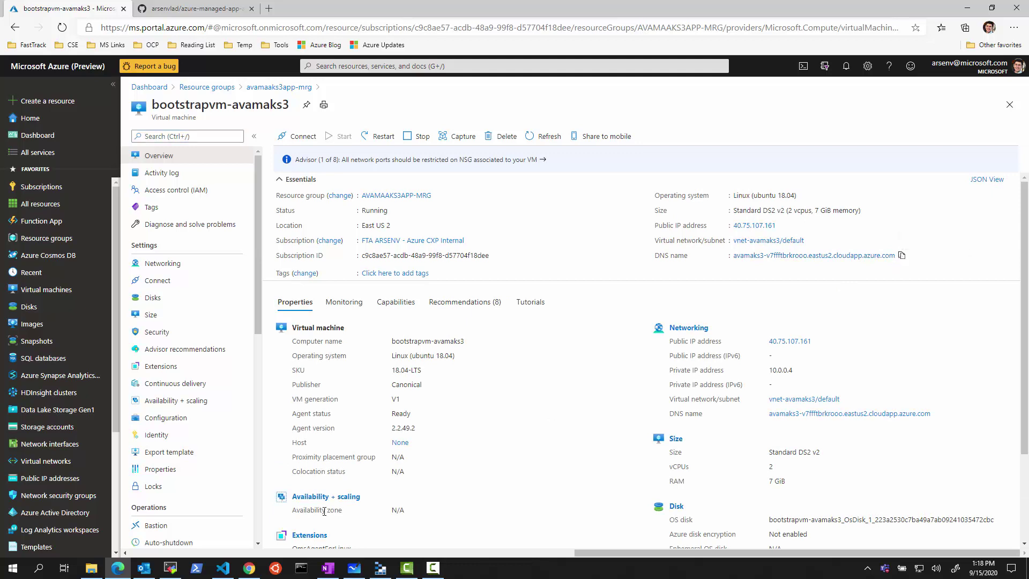
In MobaXterm, create an SSH session to the copied DNS name as azureuser on port 22, using the private key C:\Temp\sshKey1
click(171, 568)
right_click(56, 89)
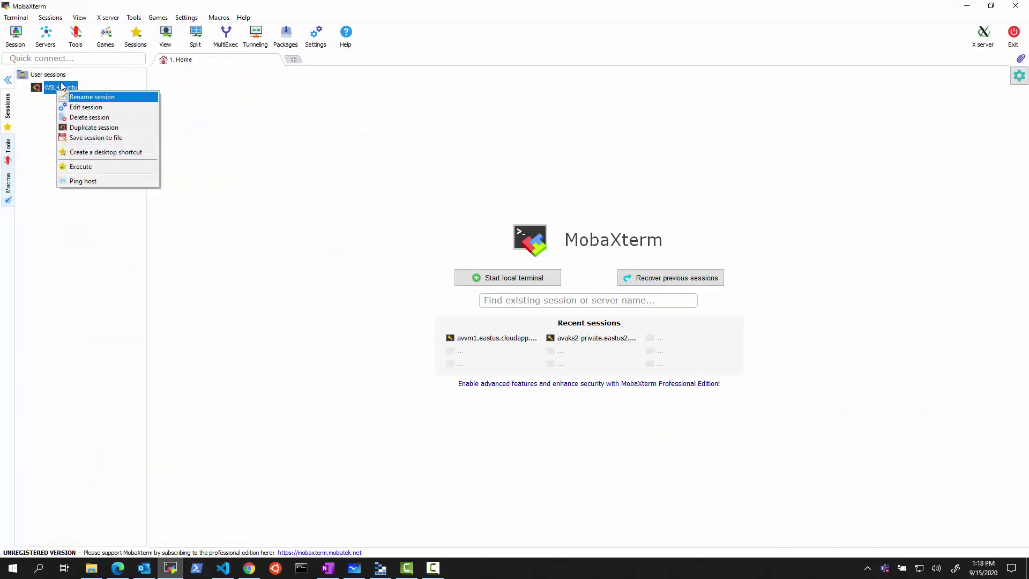
right_click(56, 75)
click(81, 85)
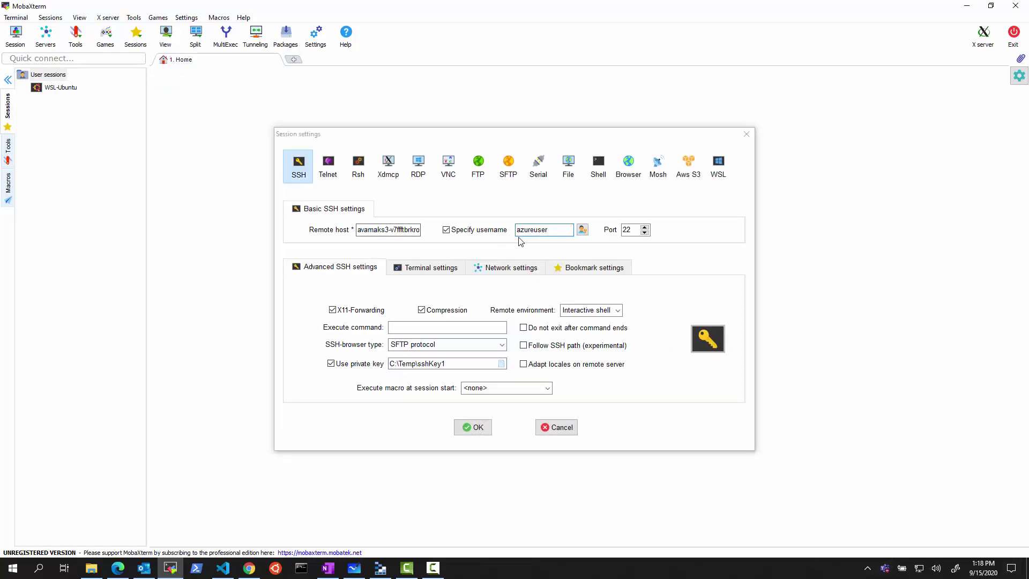
click(474, 429)
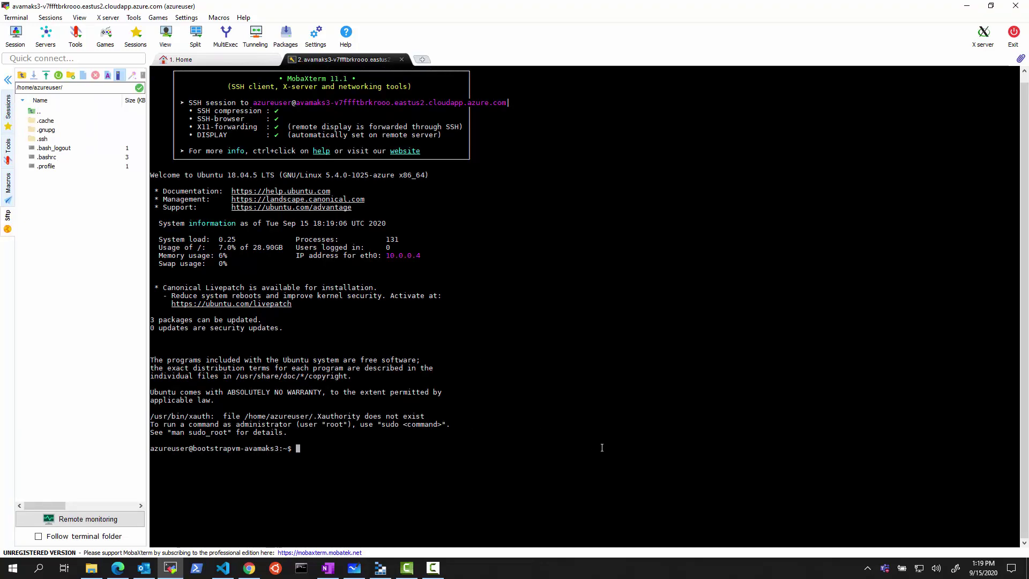
Clear the SSH terminal's screen
text(ls)
key(BackSpace)
key(BackSpace)
text(clear)
key(Return)
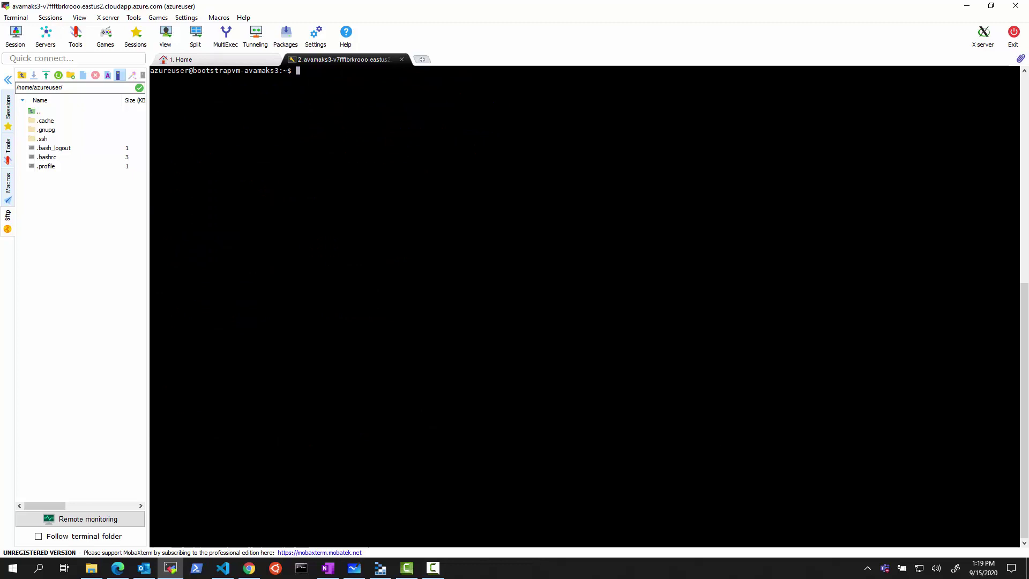
key(alt+Tab)
scroll(374, 164, up, 4)
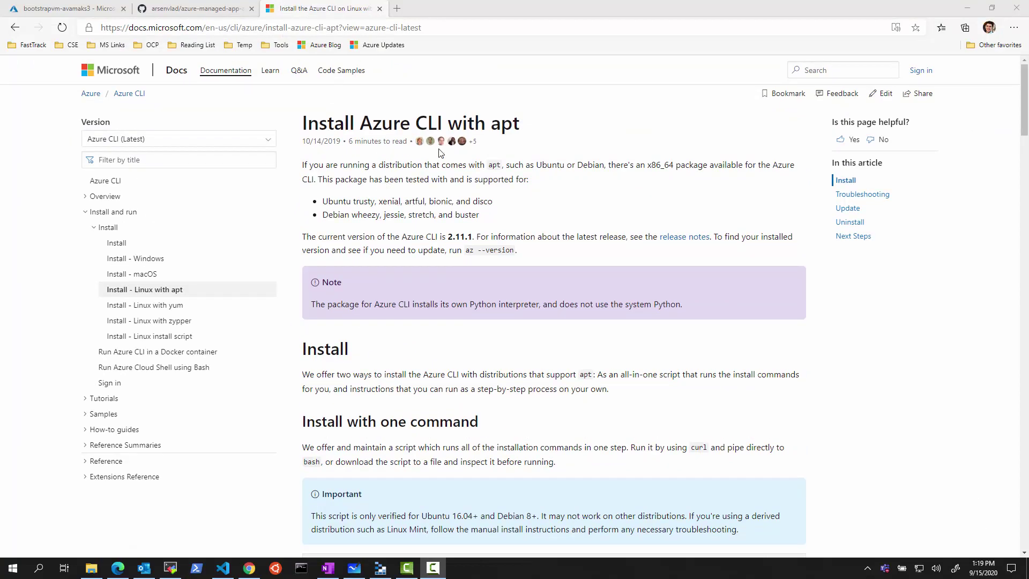
scroll(438, 153, down, 5)
drag(532, 339, 311, 340)
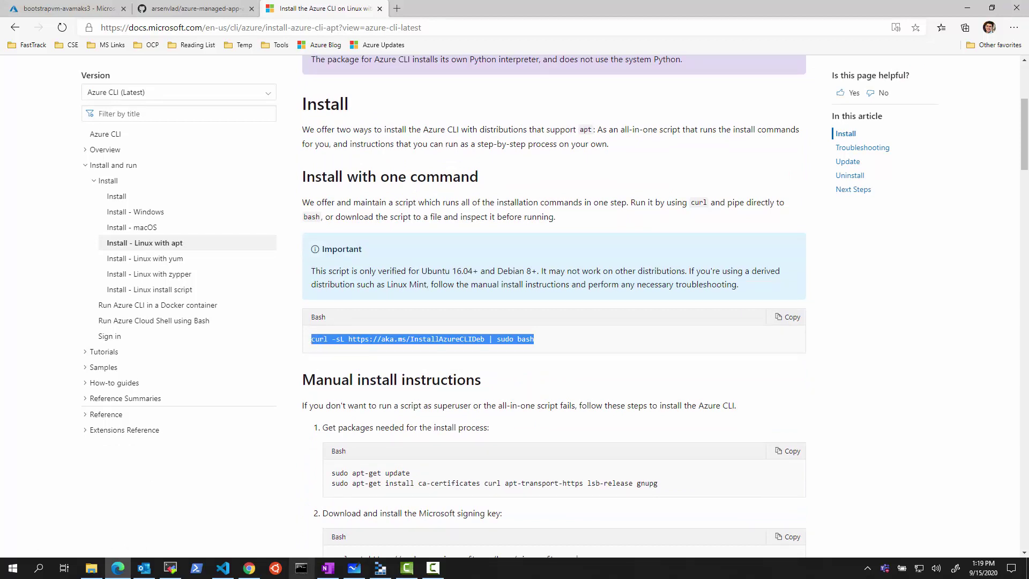
click(170, 569)
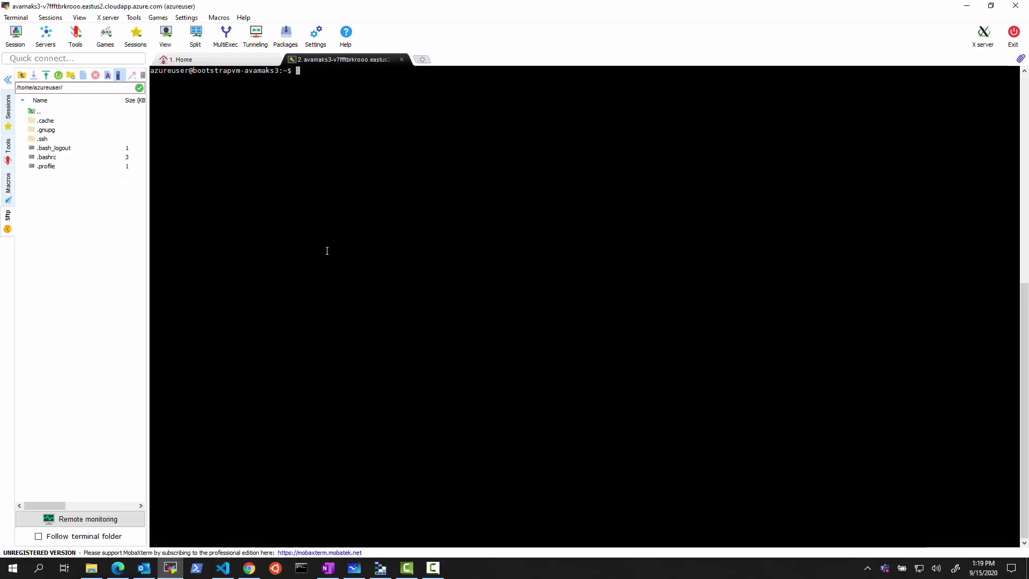
right_click(327, 251)
click(348, 256)
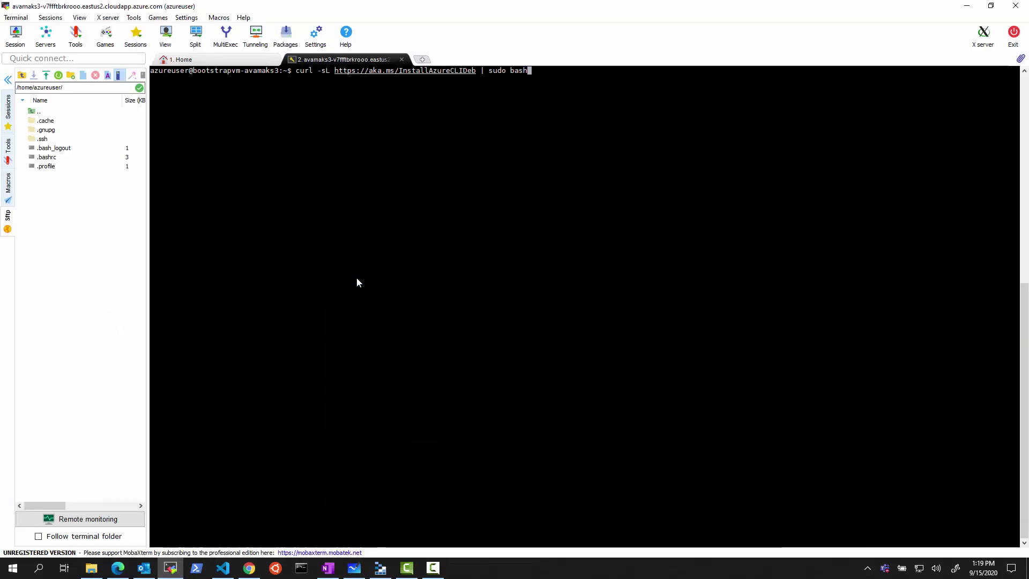
key(Return)
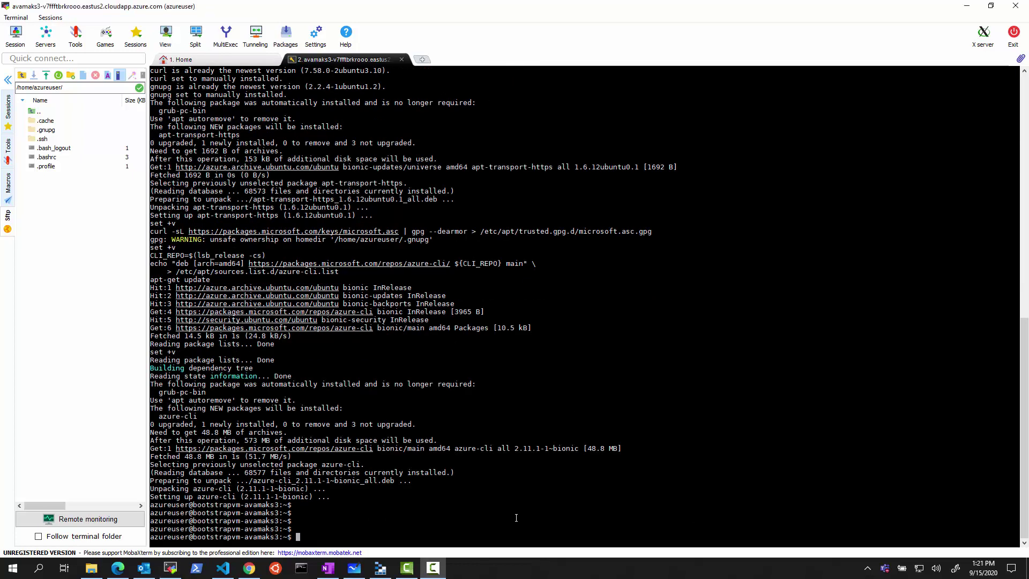
text(az)
key(Return)
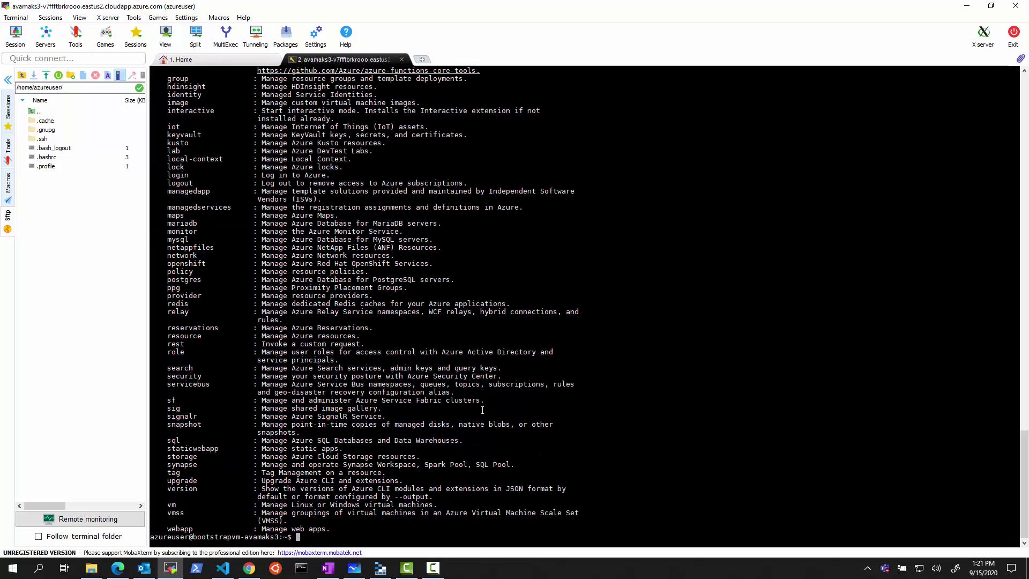
Copy the README's az login --identity command from the GitHub page in the browser and run it in the MobaXterm SSH terminal
click(118, 568)
click(188, 7)
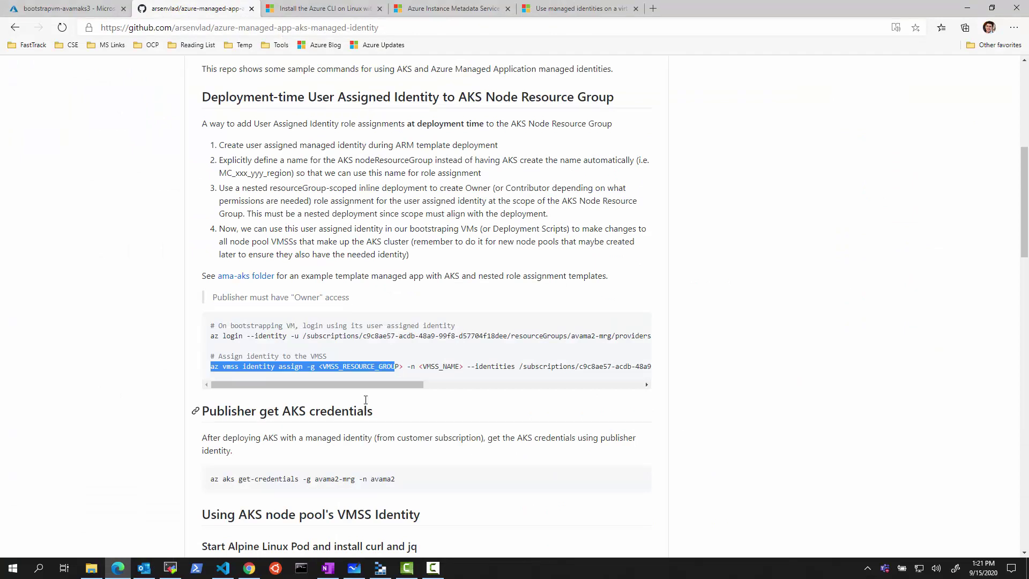
double_click(426, 335)
triple_click(426, 335)
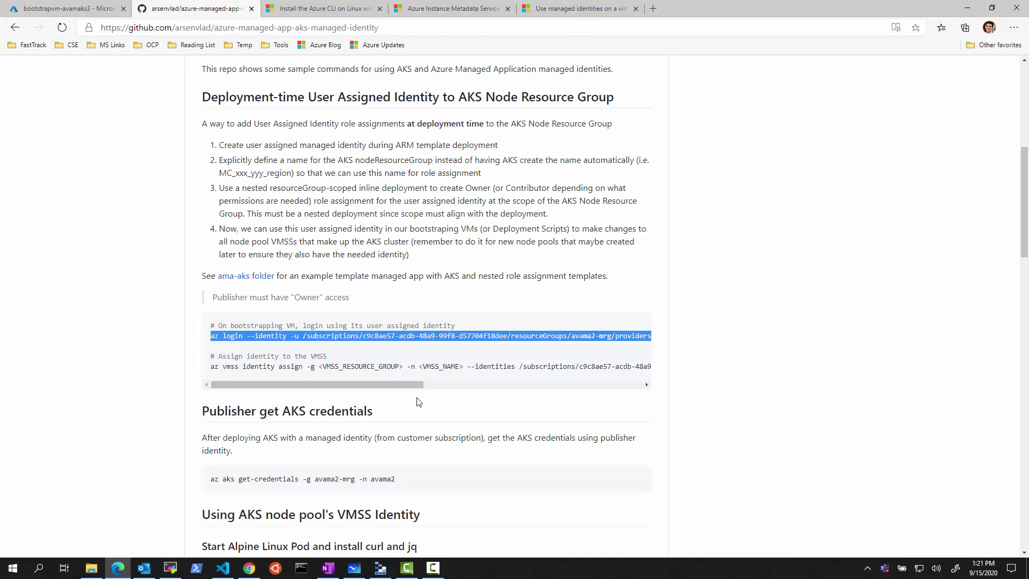
click(170, 568)
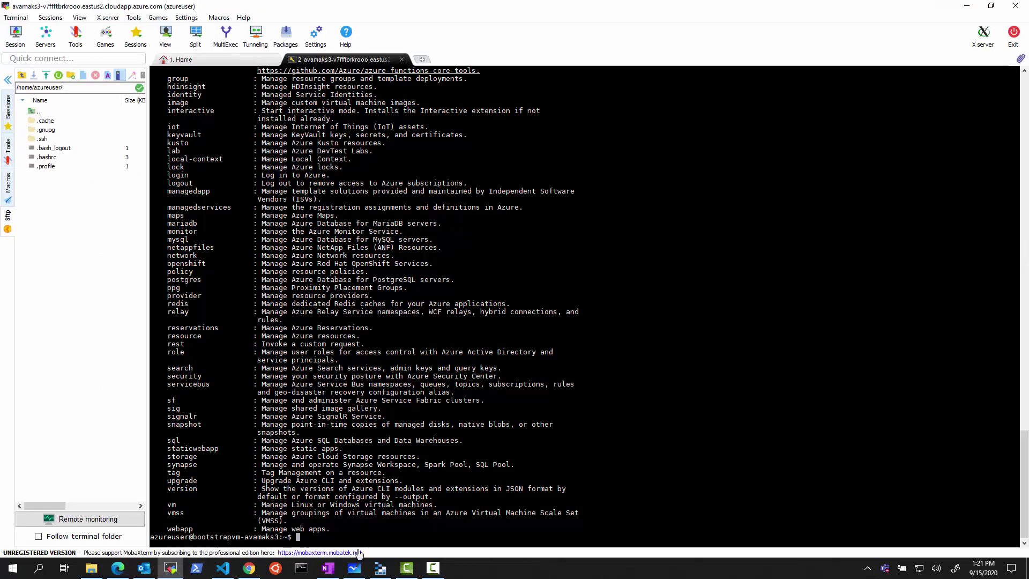
right_click(386, 259)
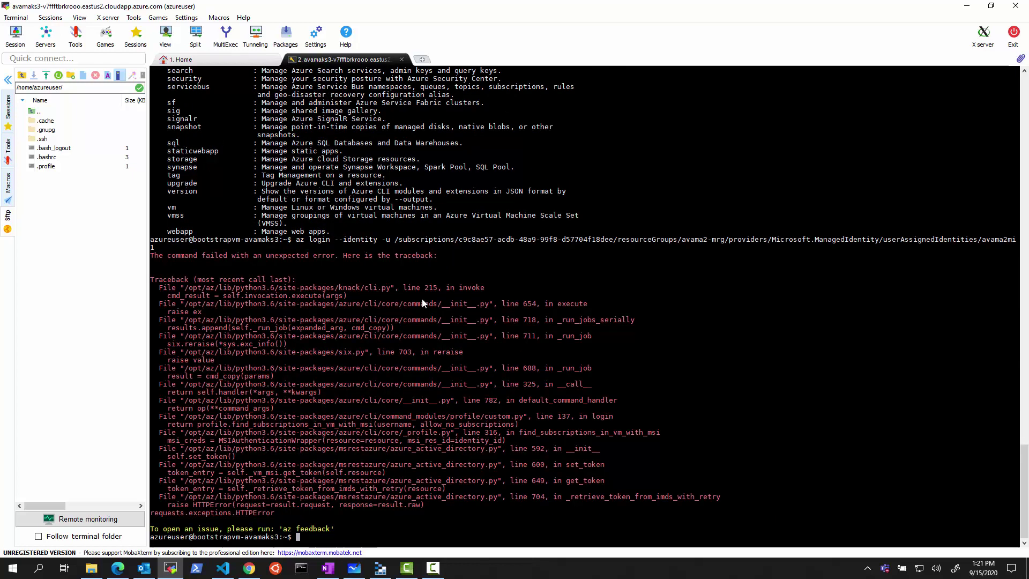
Recall the login command, and in the Azure portal copy the Resource ID of avamaks3-identity from the bootstrap VM's user-assigned identities
key(Up)
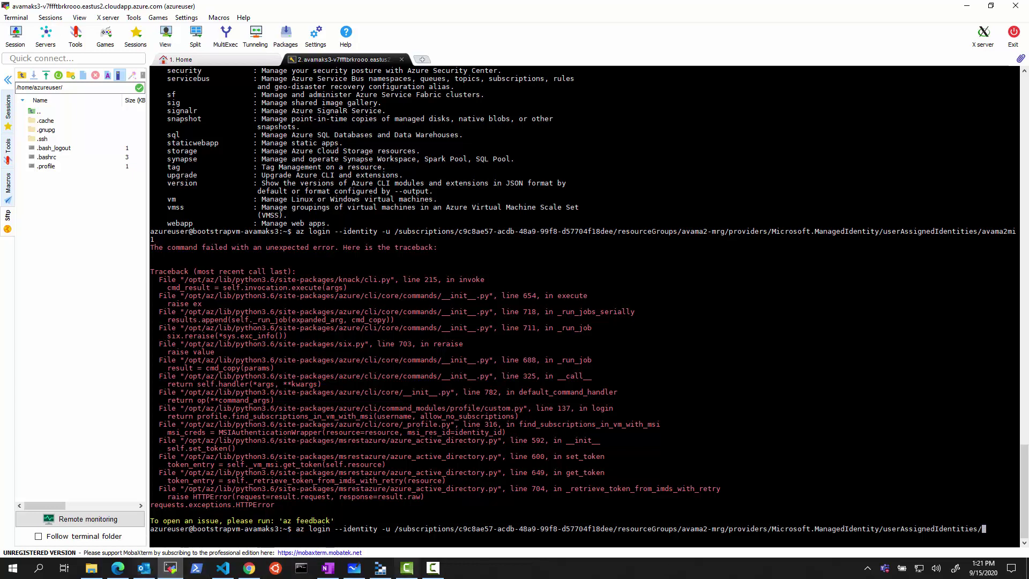
click(118, 567)
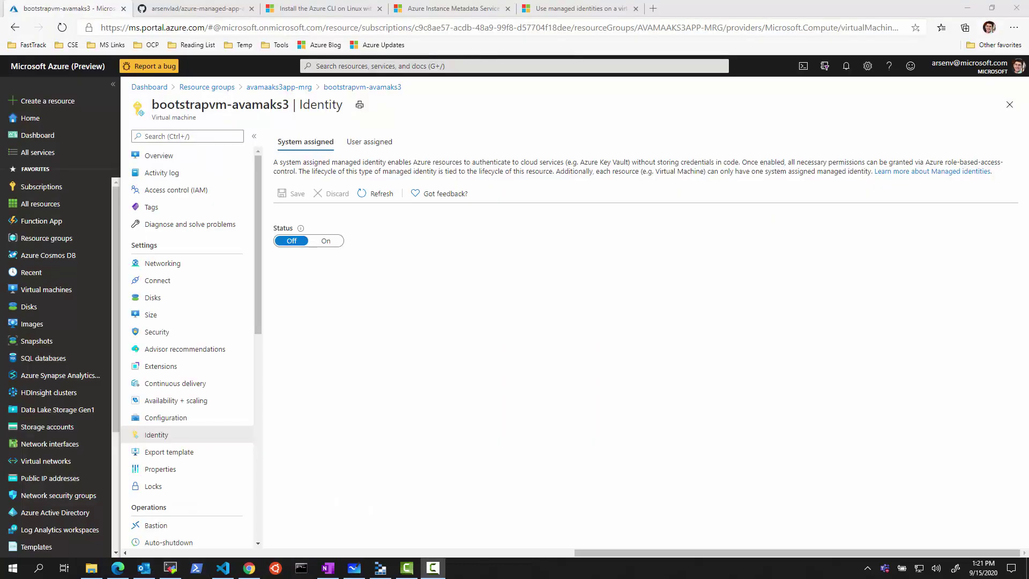
click(369, 142)
click(337, 265)
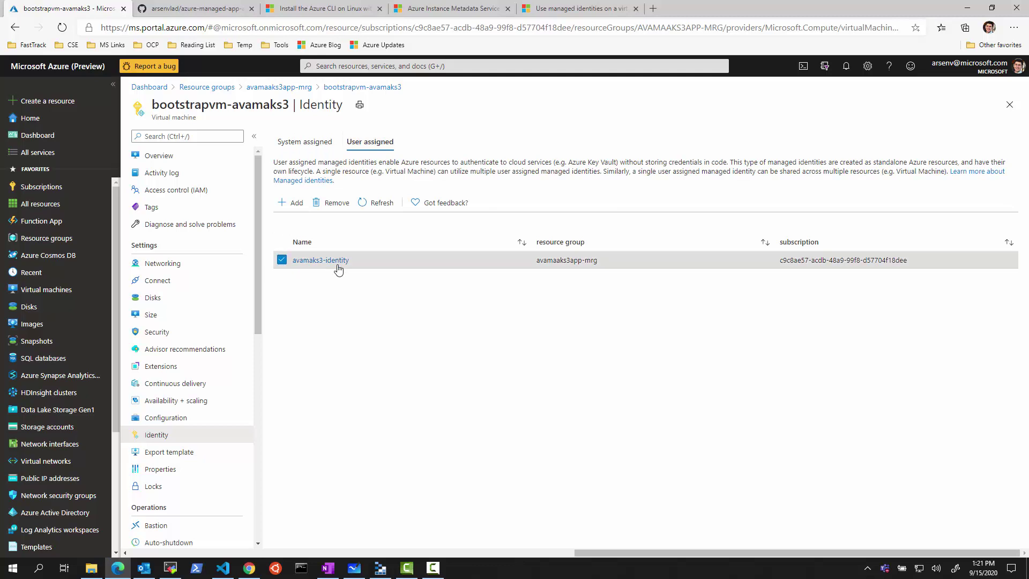
click(336, 265)
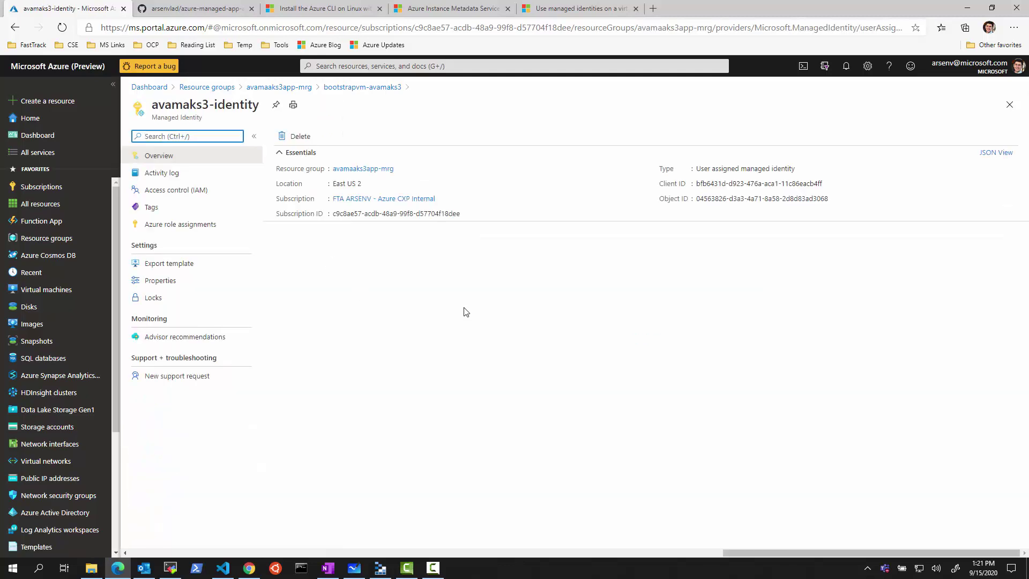
click(171, 279)
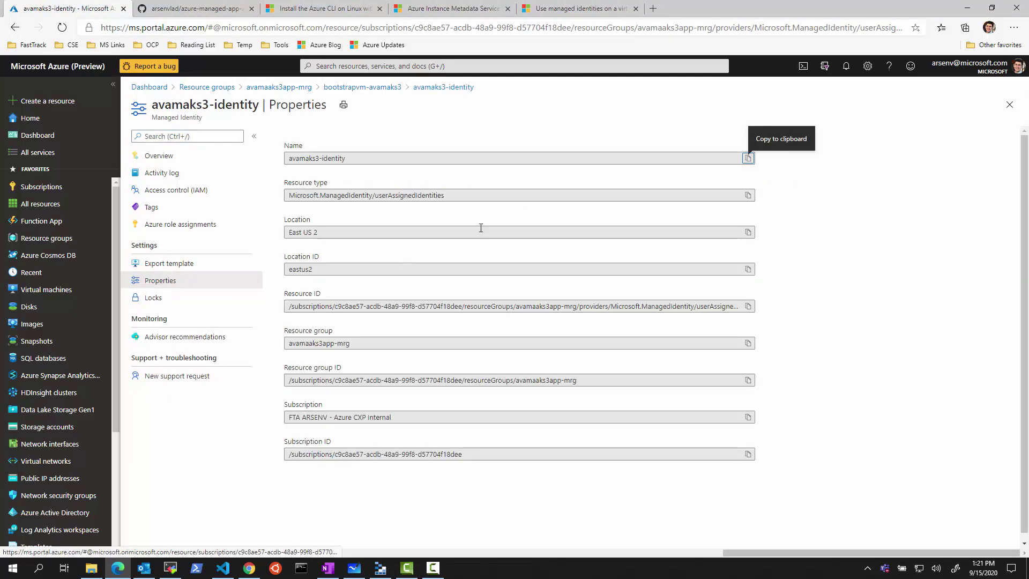
triple_click(445, 307)
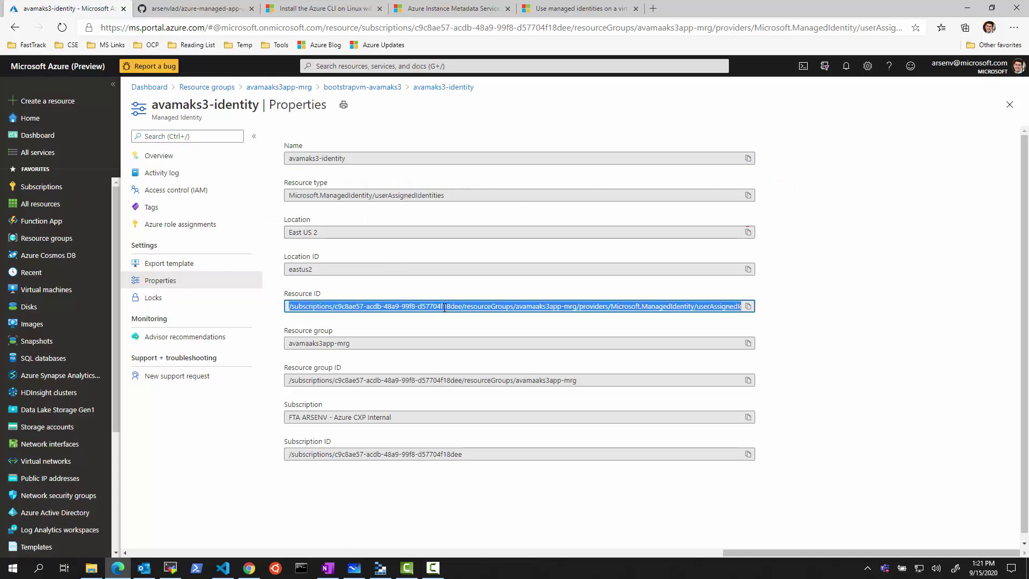
Back in the SSH terminal, replace the identity path after "az login --identity -u" with the copied avamaks3-identity Resource ID and run the command
click(171, 567)
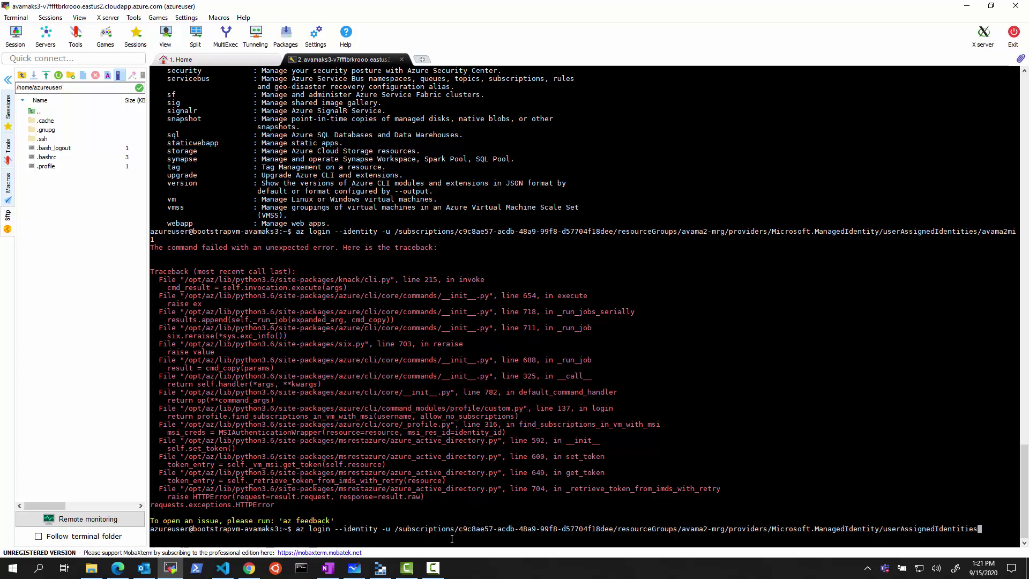
key(BackSpace)
key(BackSpace)
key(BackSpace)
key(BackSpace)
key(BackSpace)
key(BackSpace)
key(BackSpace)
key(BackSpace)
key(BackSpace)
key(BackSpace)
key(BackSpace)
key(BackSpace)
key(BackSpace)
key(BackSpace)
key(BackSpace)
key(BackSpace)
key(BackSpace)
key(BackSpace)
key(BackSpace)
key(BackSpace)
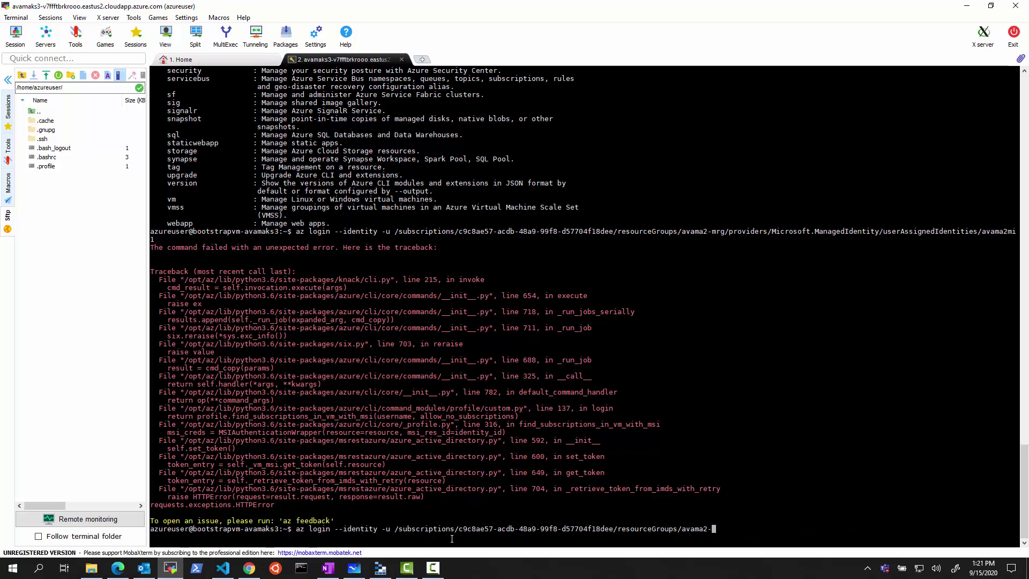
key(BackSpace)
key(BackSpace)
key(BackSpace)
key(BackSpace)
key(BackSpace)
key(BackSpace)
key(BackSpace)
key(BackSpace)
key(BackSpace)
key(BackSpace)
key(BackSpace)
key(BackSpace)
key(BackSpace)
key(BackSpace)
key(BackSpace)
key(BackSpace)
key(BackSpace)
key(BackSpace)
key(BackSpace)
key(BackSpace)
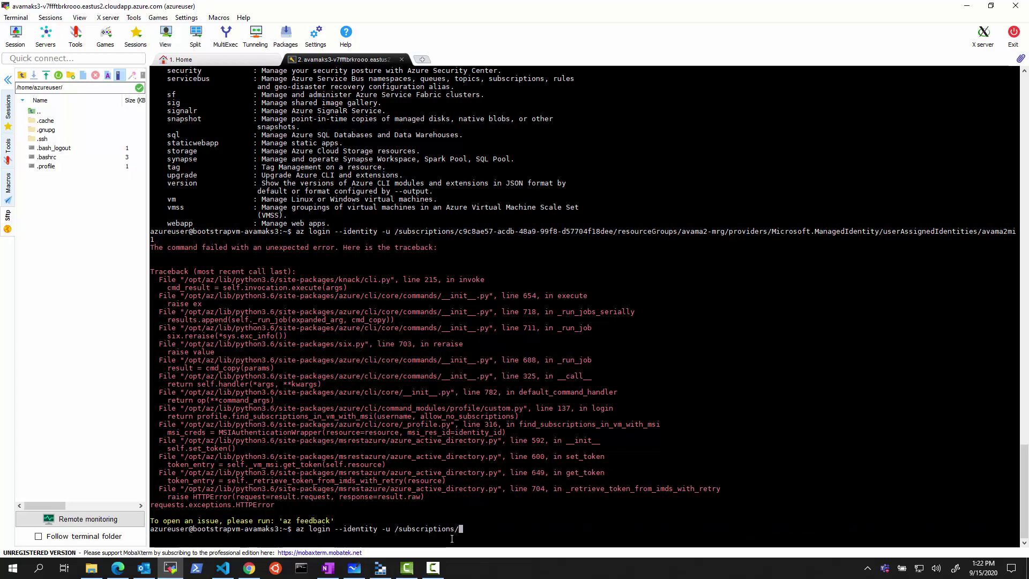
key(BackSpace)
key(BackSpace)
key(BackSpace)
key(BackSpace)
key(BackSpace)
key(BackSpace)
key(BackSpace)
key(BackSpace)
key(BackSpace)
key(BackSpace)
key(BackSpace)
key(BackSpace)
key(BackSpace)
key(BackSpace)
key(BackSpace)
right_click(452, 538)
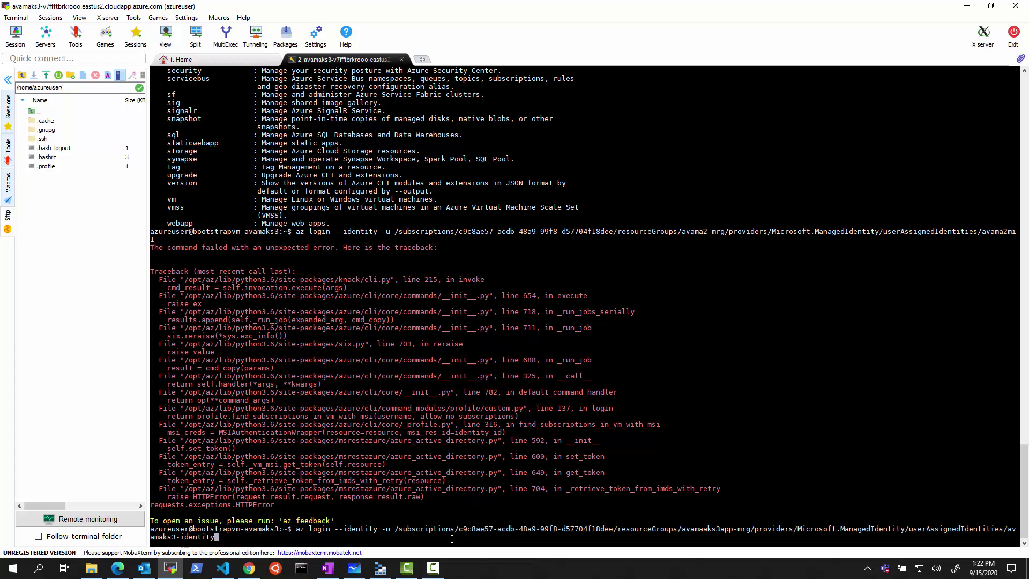
key(Return)
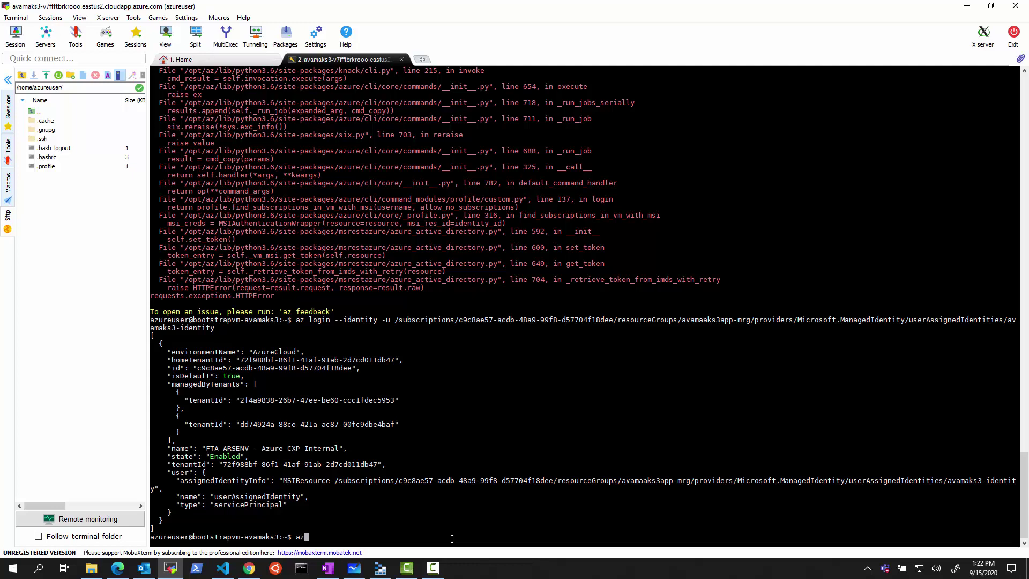
Run "az configure" and choose table output (3), no file logging, no data collection and the default cache time-to-live
text(az configure)
key(Return)
text(y)
key(Return)
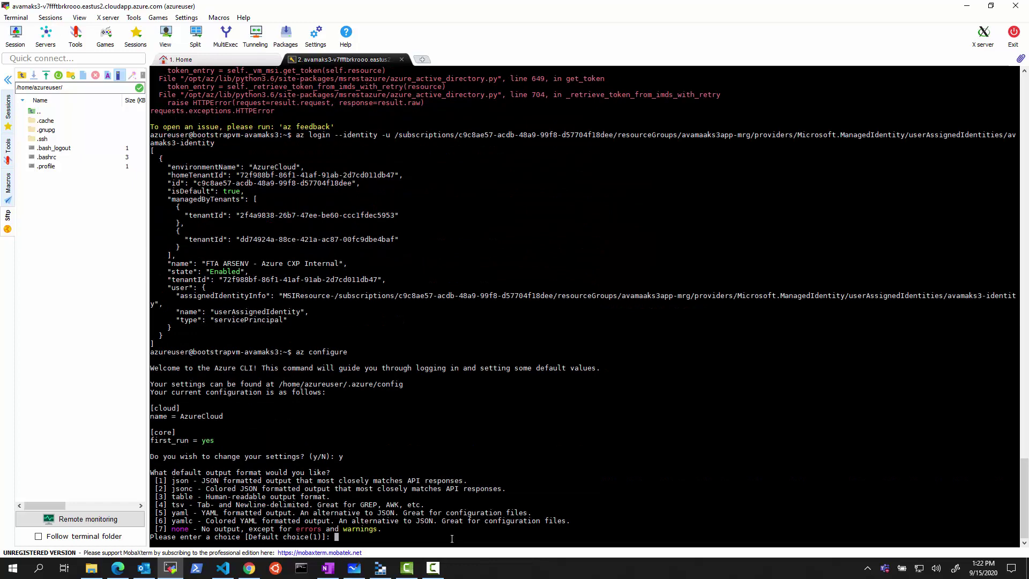
key(Return)
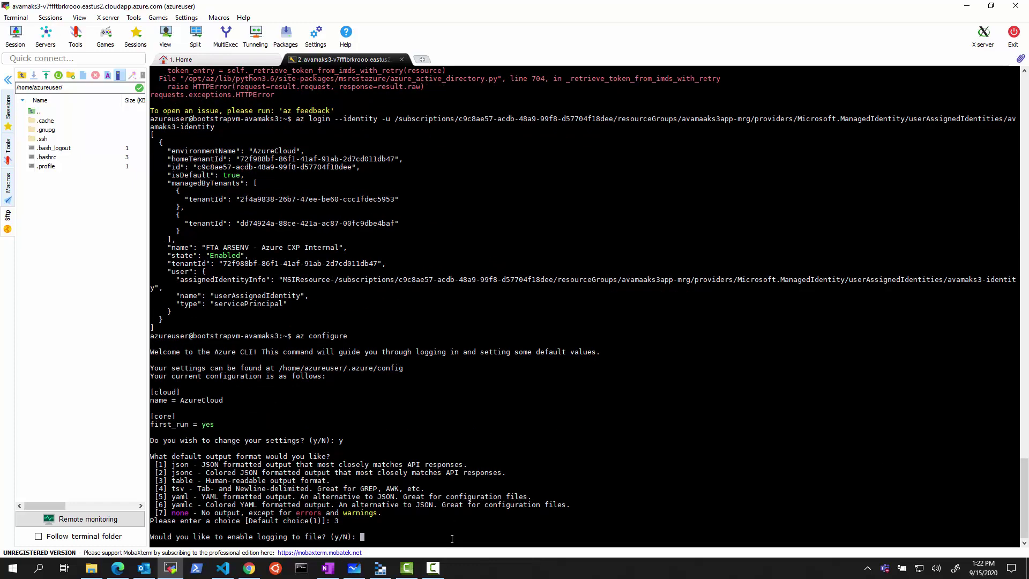
text(n)
key(Return)
text(n)
key(Return)
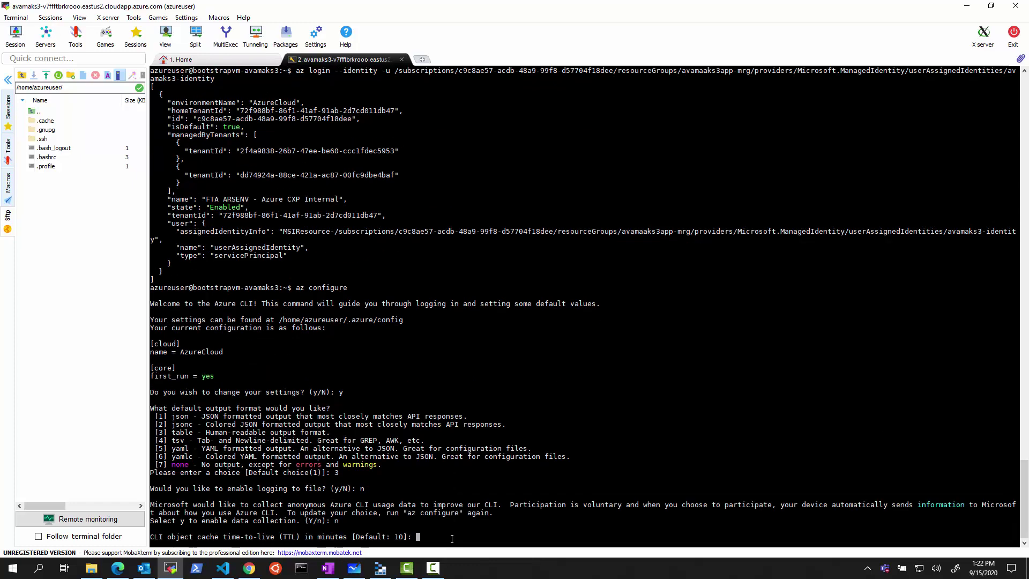
key(Return)
List the resource groups accessible to the identity with "az group list" and clear the terminal
text(az )
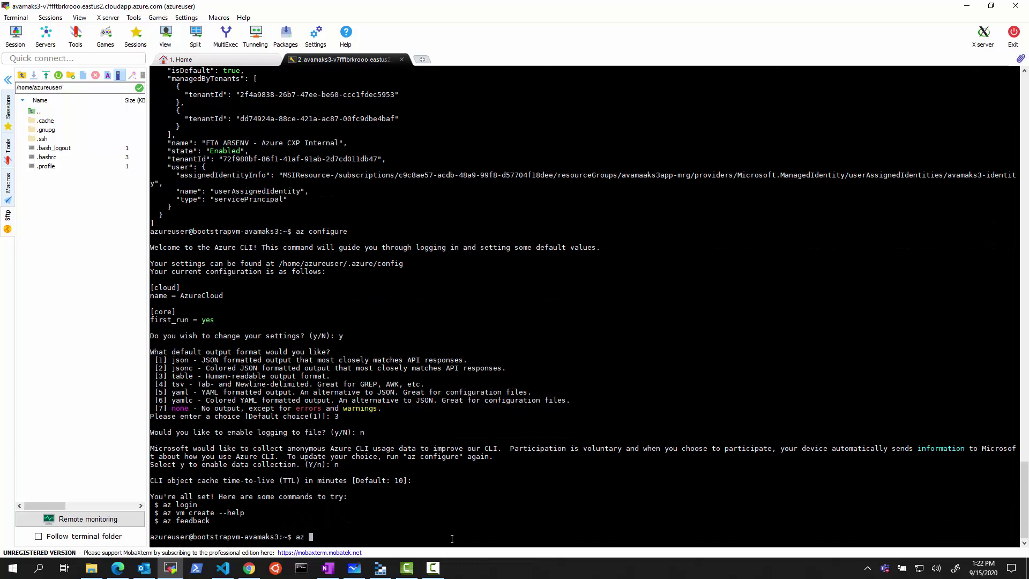
text(group list)
key(Return)
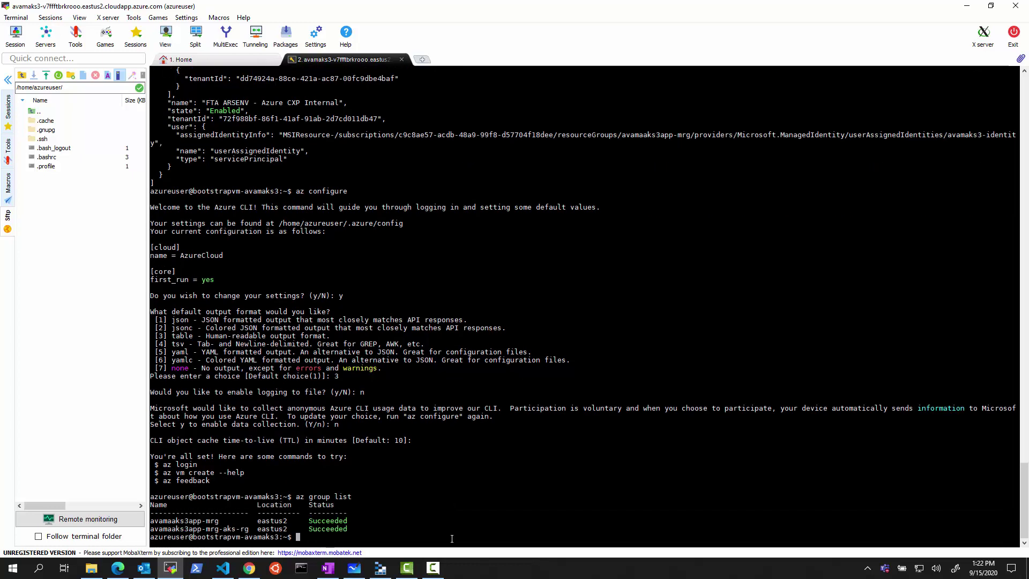
text(clear)
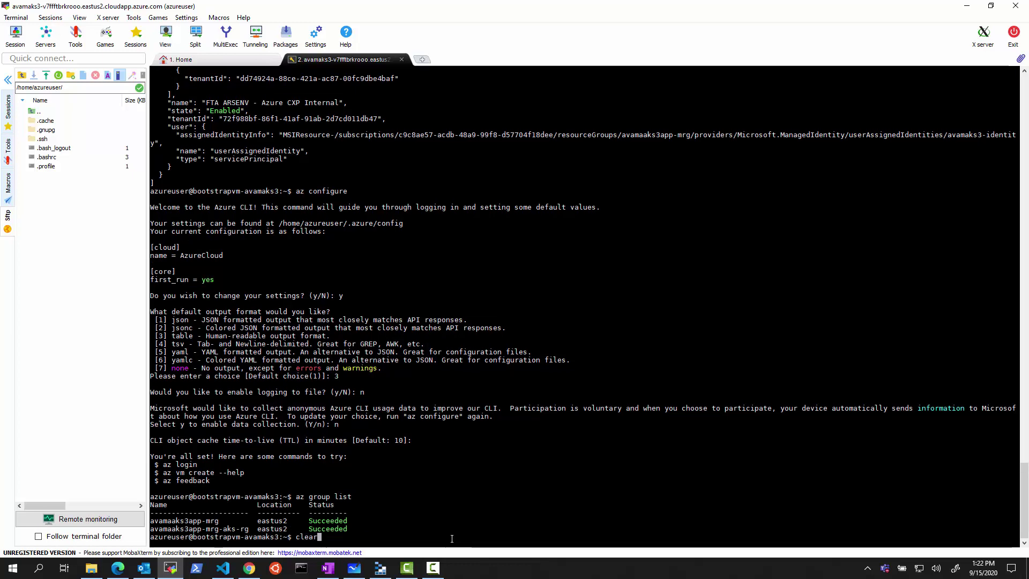
key(Return)
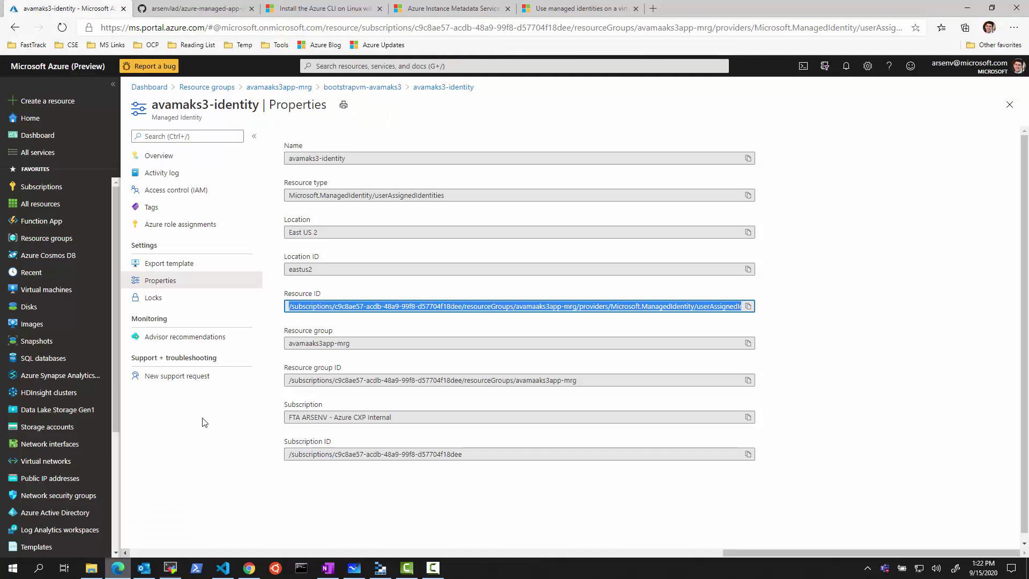
Check the README's az vmss identity assign command in the browser, and return to the avamaaks3app-mrg resource group in the Azure portal
click(118, 567)
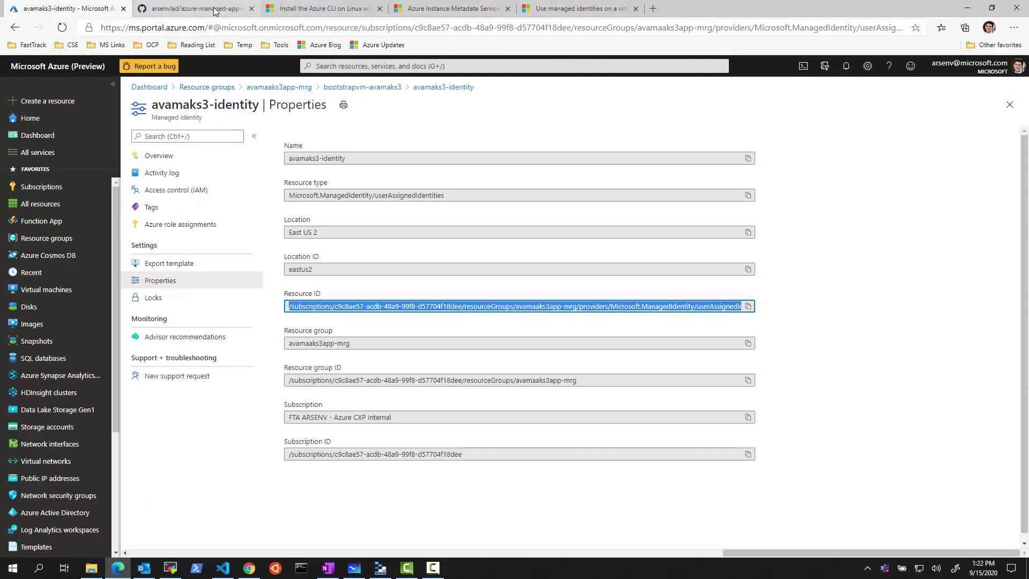
click(239, 8)
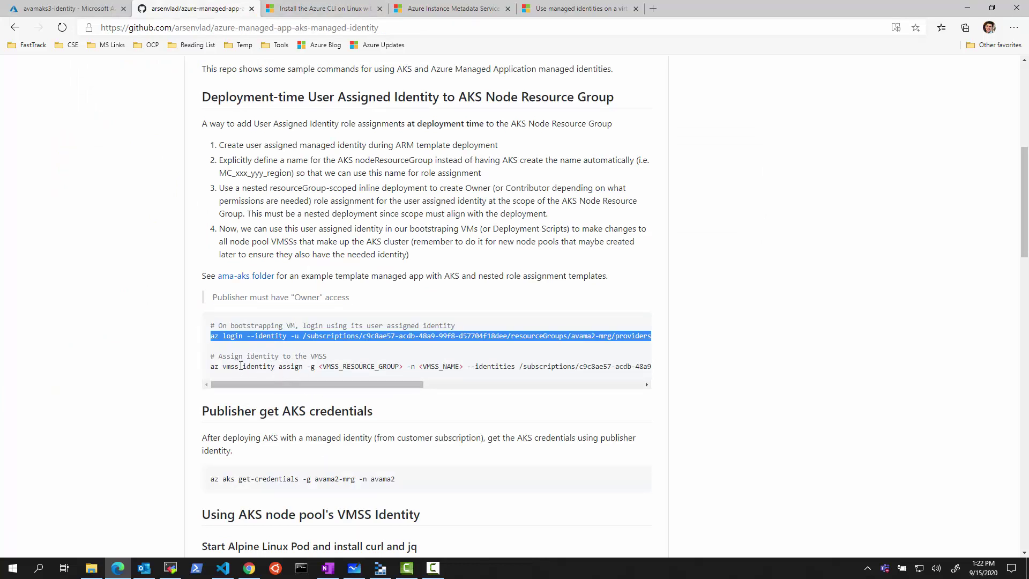
click(69, 9)
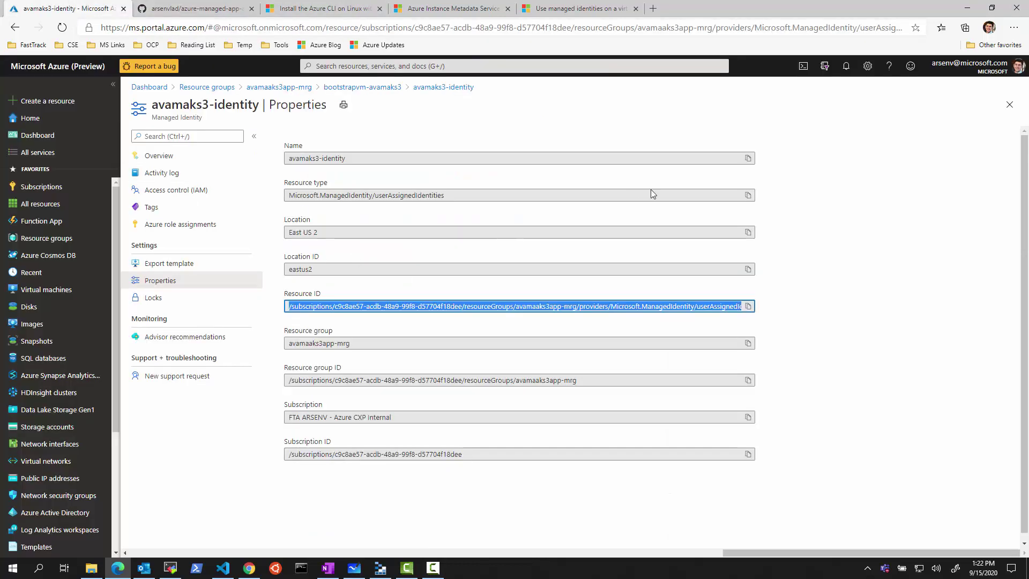
click(1009, 104)
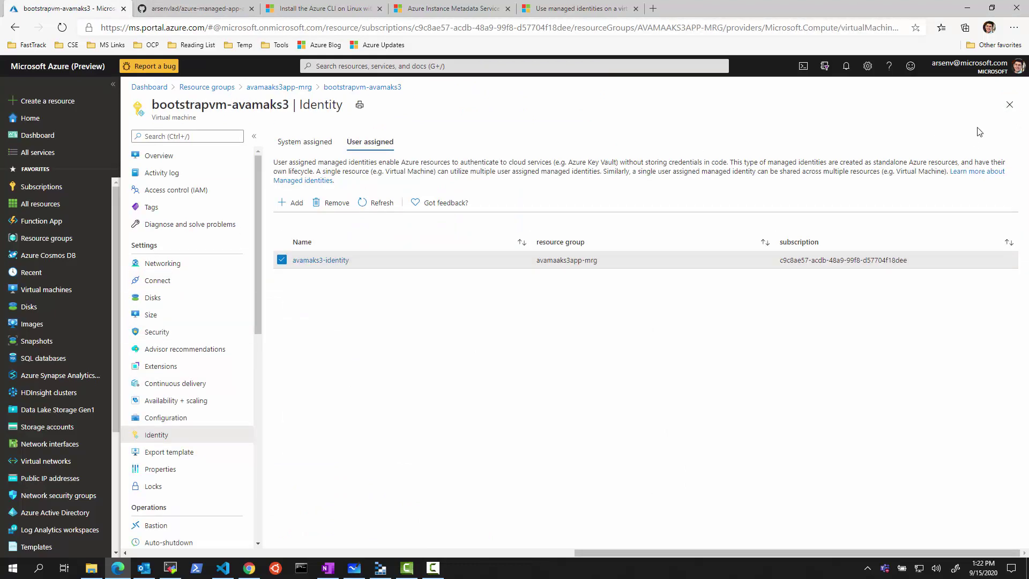
click(1001, 110)
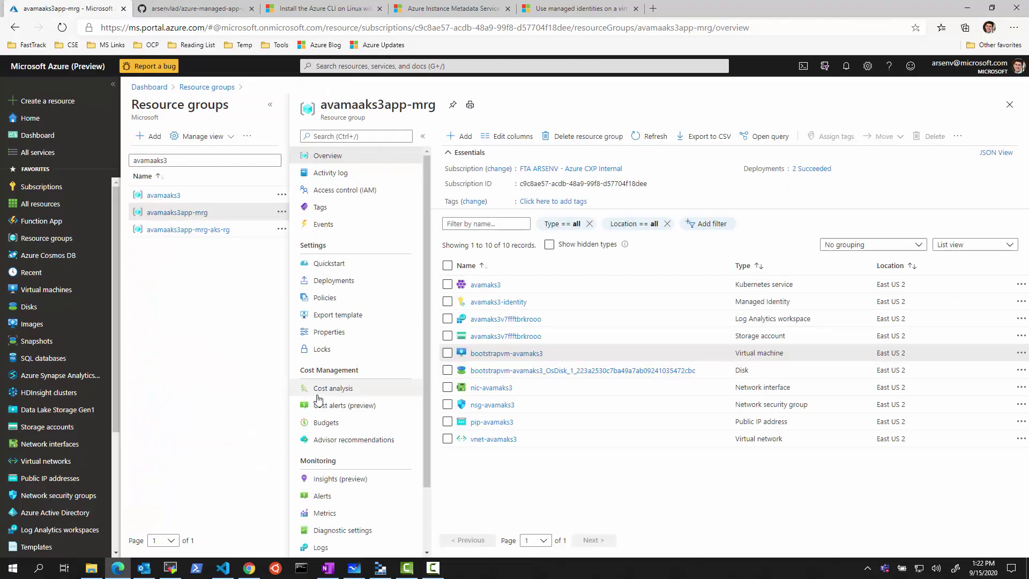
View the avamaks3 Kubernetes service's overview and go back to the list of resource groups
click(484, 287)
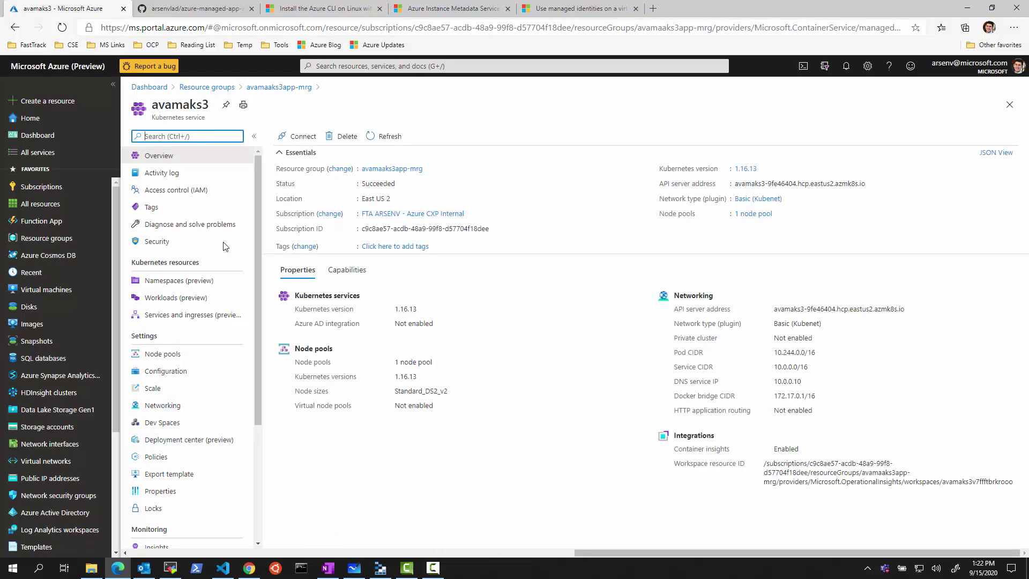
click(1009, 105)
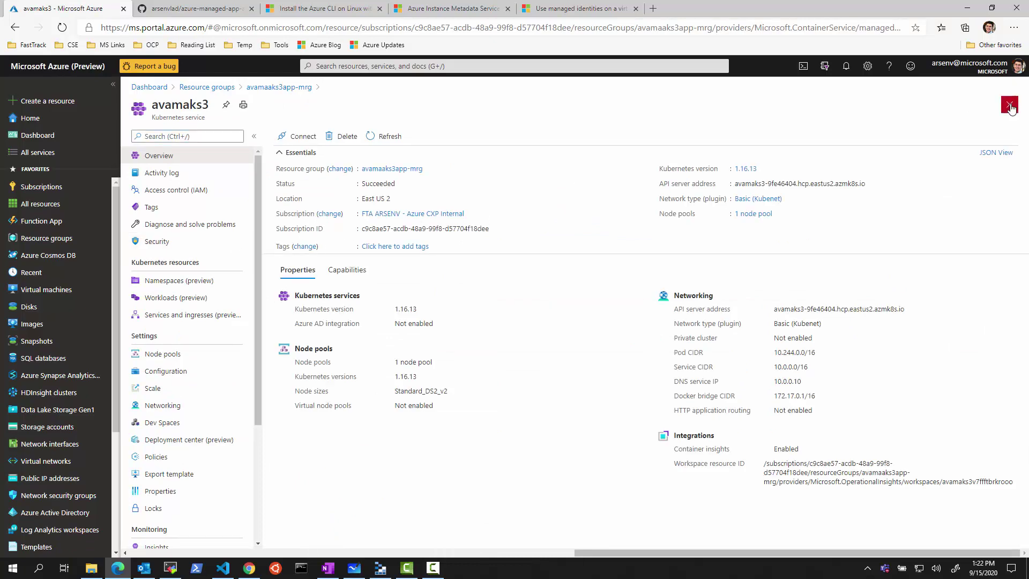
click(1010, 106)
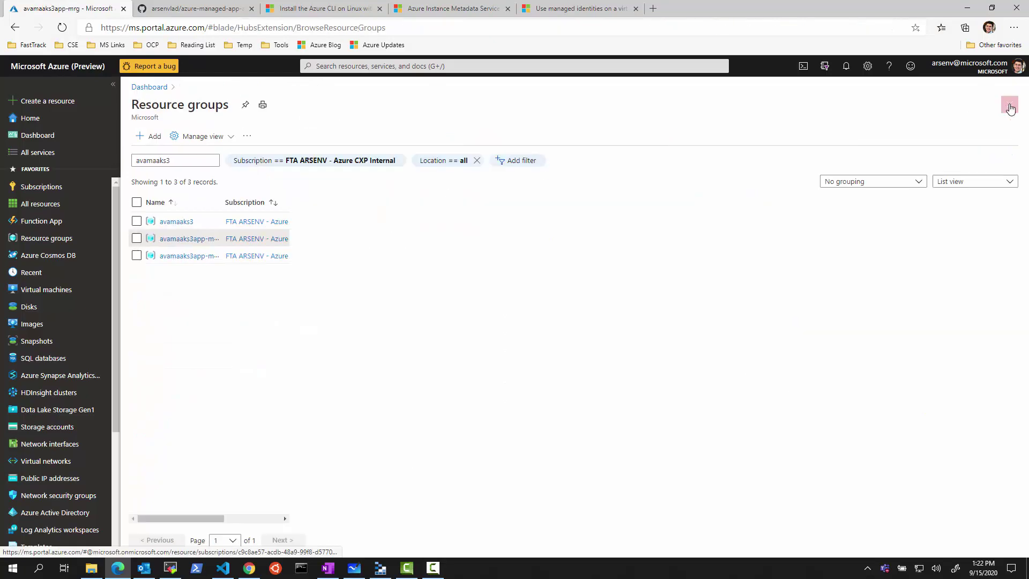
Examine the user-assigned identities of the aks-agentpool-15809339-vmss scale set in the avamaaks3app-mrg-aks-rg resource group
click(224, 256)
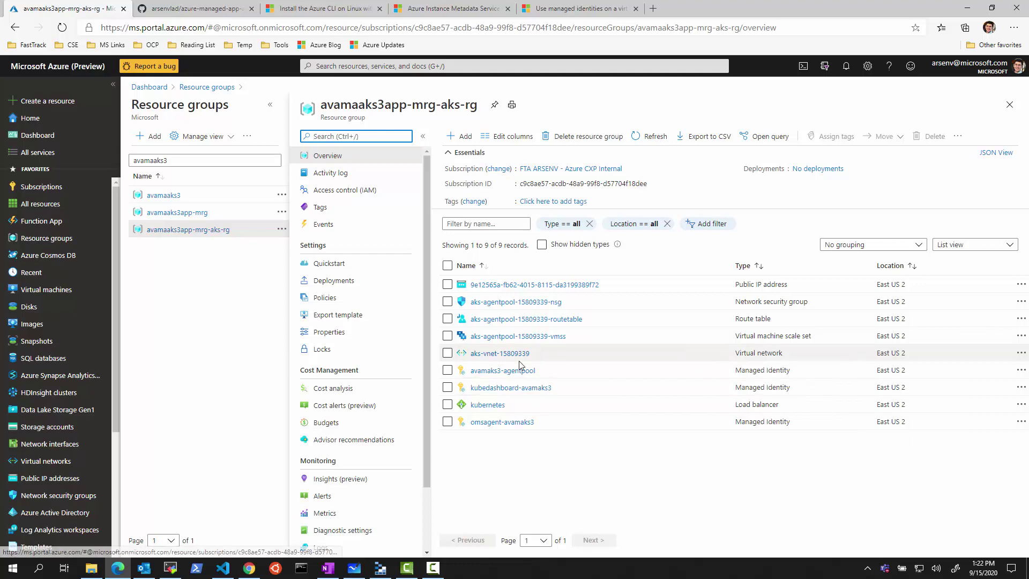
click(540, 337)
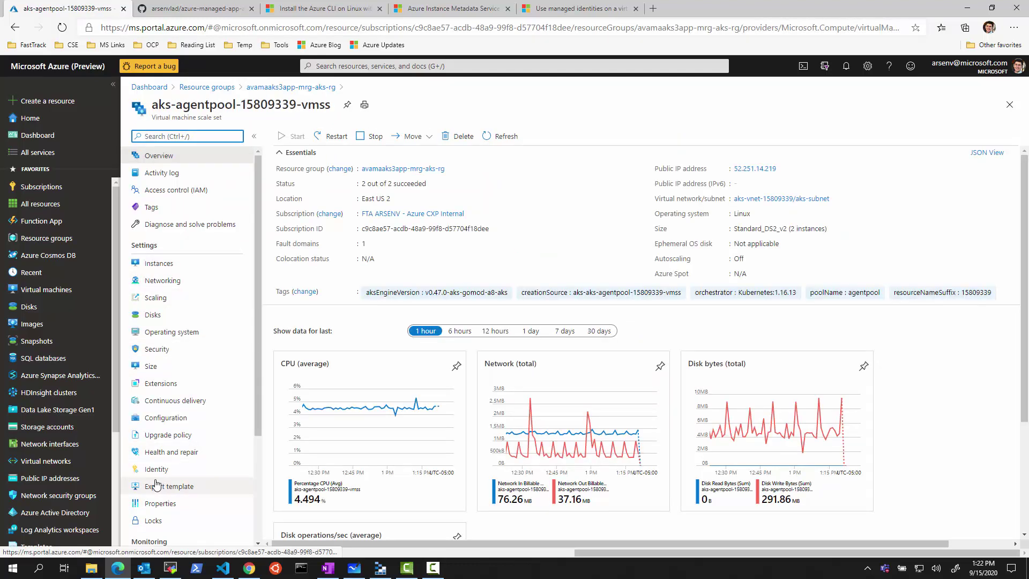
click(168, 470)
click(362, 143)
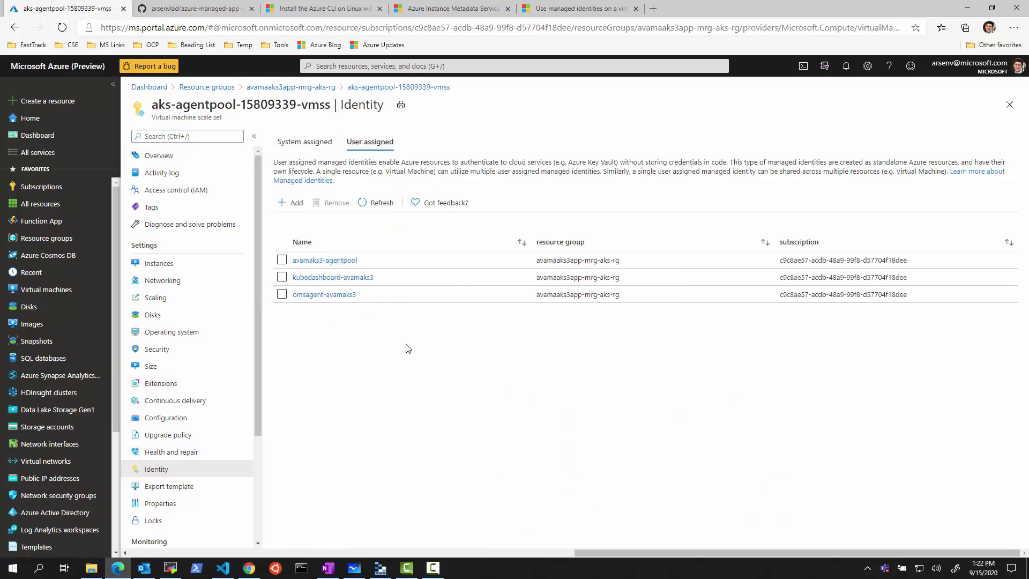
drag(265, 248, 389, 309)
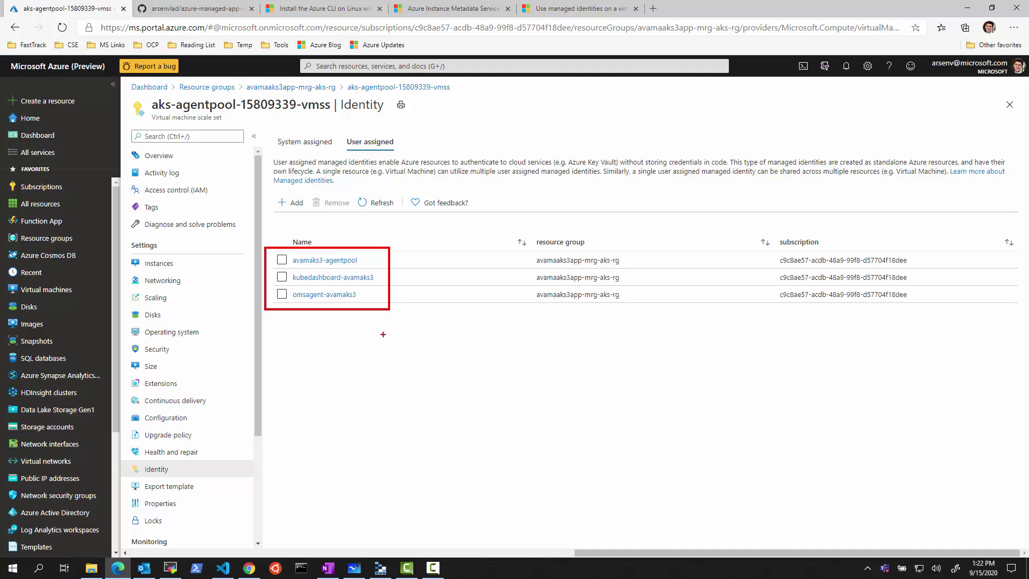
key(Escape)
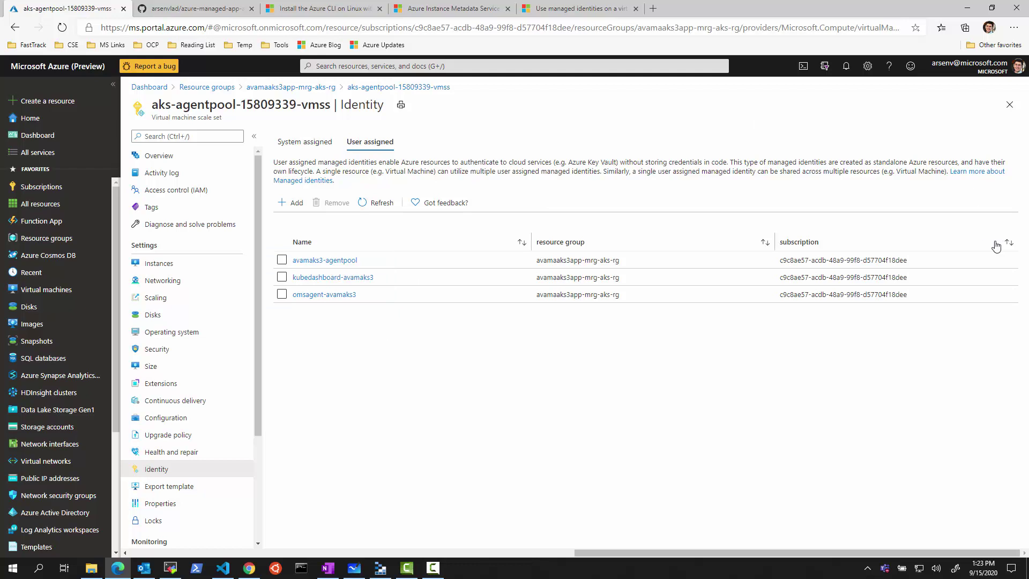
Switch to the GitHub README and select the az vmss identity assign command template
click(218, 11)
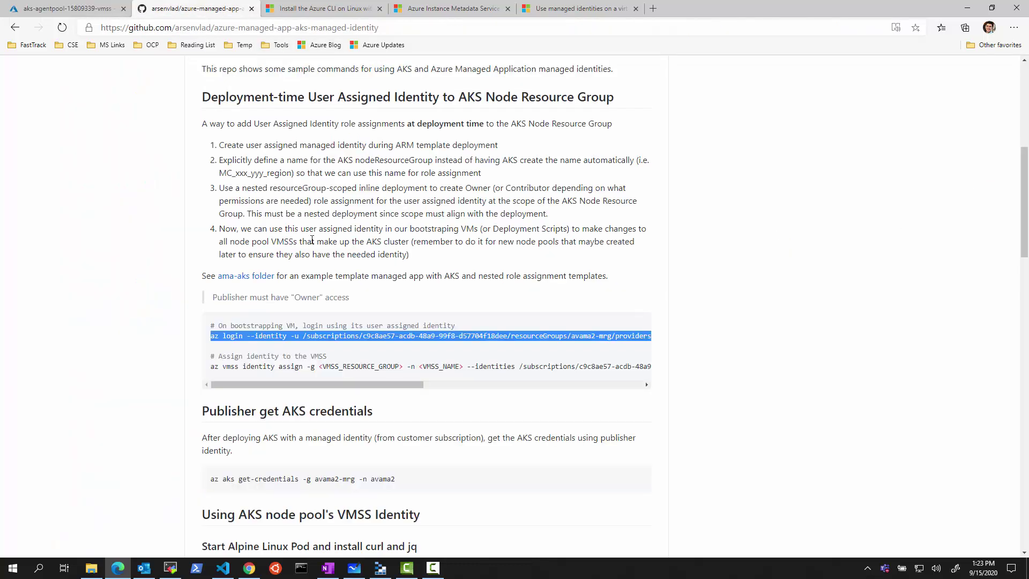
triple_click(363, 365)
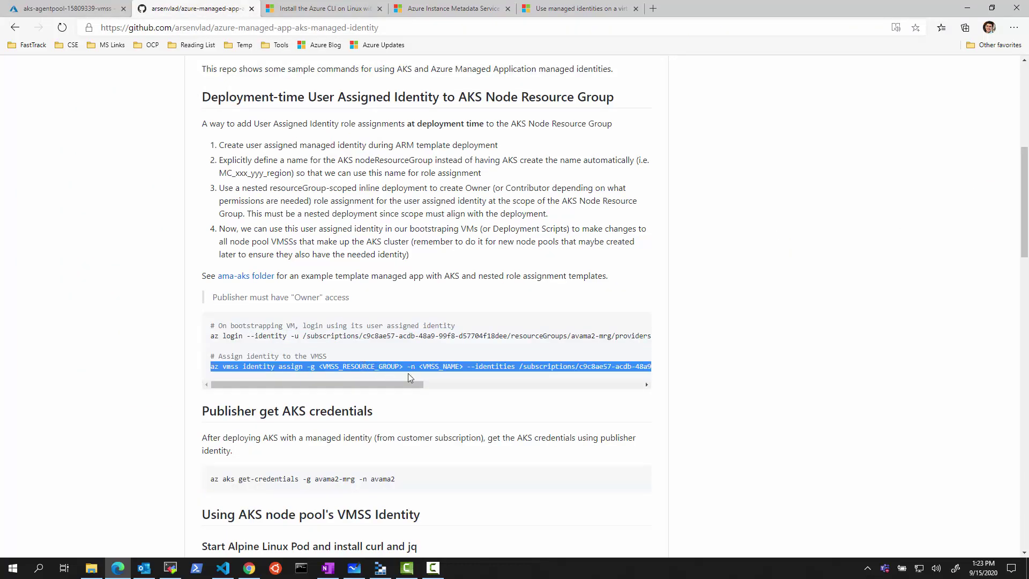
drag(408, 384, 208, 369)
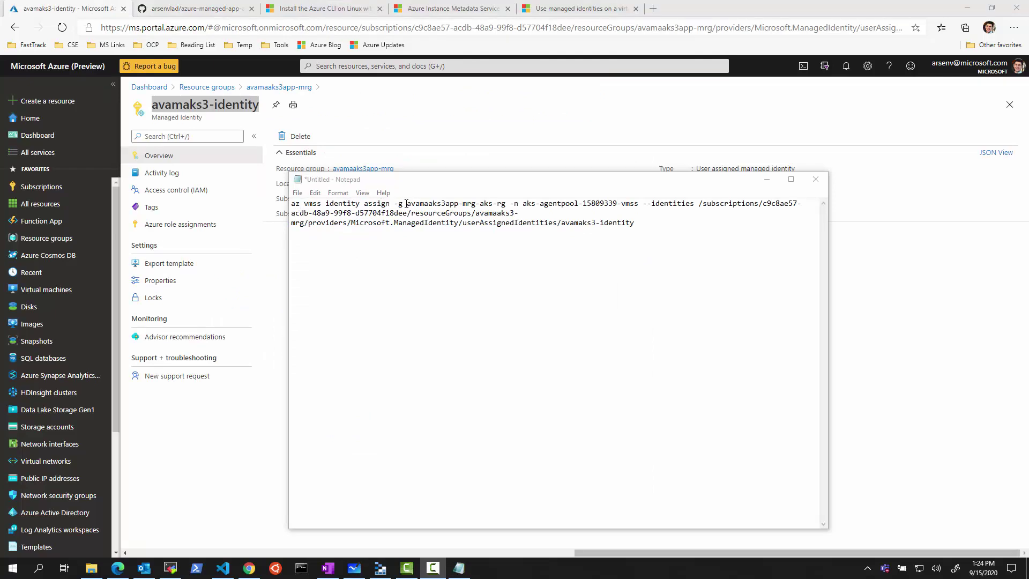
Copy the az vmss identity assign command for aks-agentpool-15809339-vmss from Notepad and try running it in the MobaXterm terminal
drag(406, 203, 291, 203)
key(ctrl+c)
click(171, 568)
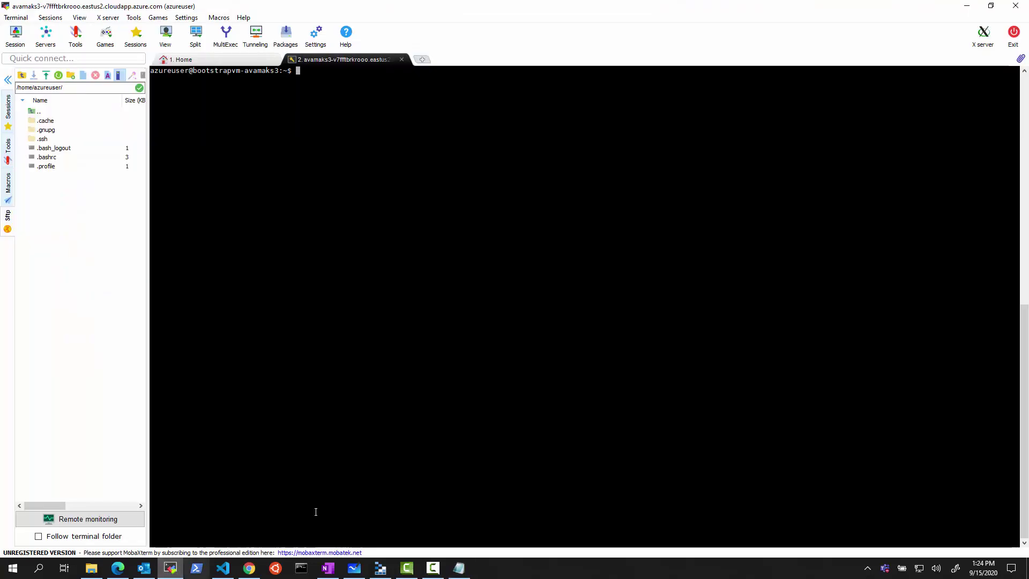
right_click(319, 113)
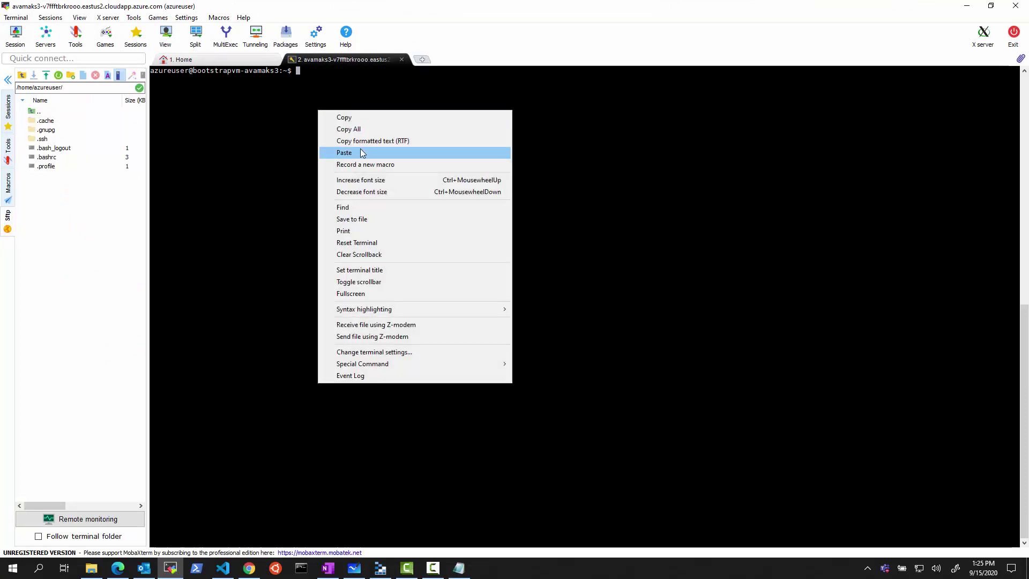
click(360, 151)
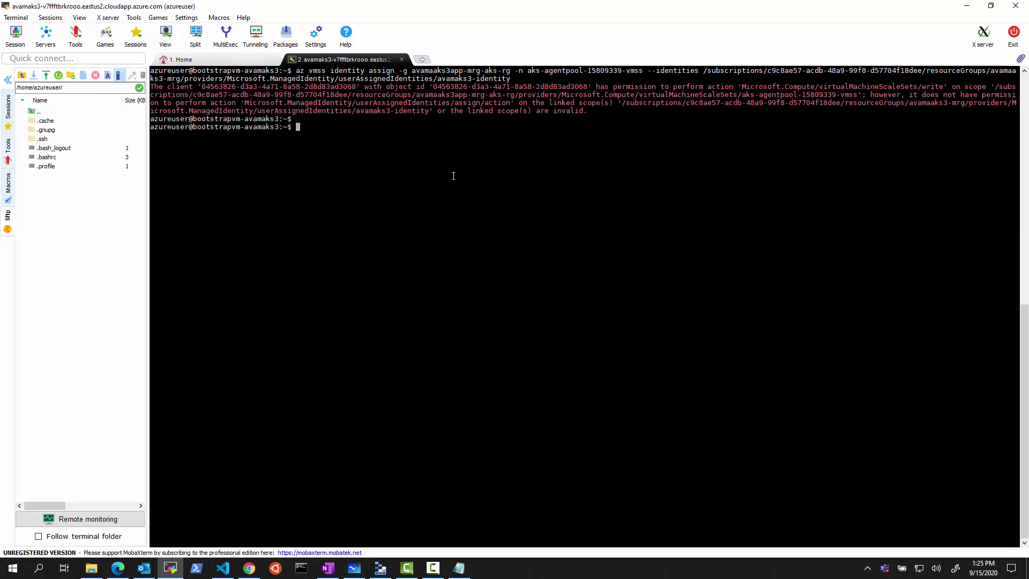
Run az vmss identity assign on aks-agentpool-15809339-vmss with the avamaks3-identity resource ID under resource group avamaaks3app-mrg
key(alt+Tab)
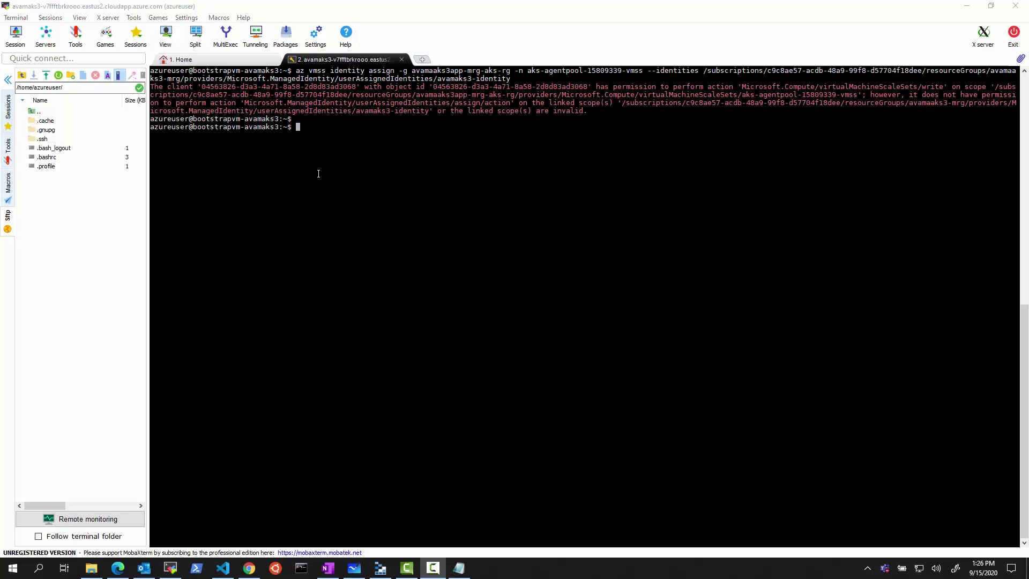
right_click(343, 129)
click(398, 175)
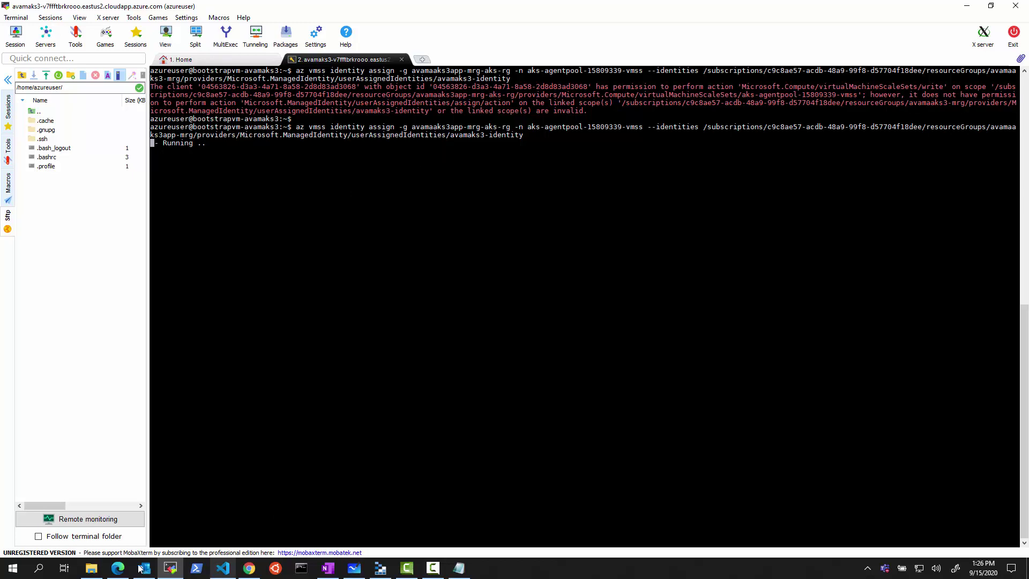
Check the user-assigned identities of aks-agentpool-15809339-vmss in the Azure portal, and view the architecture diagram in Microsoft Whiteboard
click(118, 568)
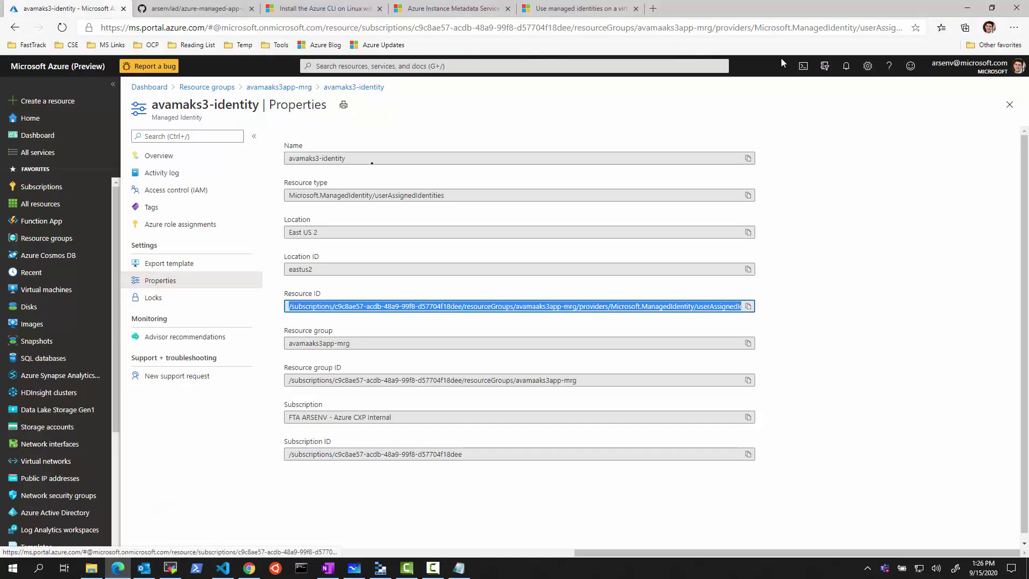
click(1009, 104)
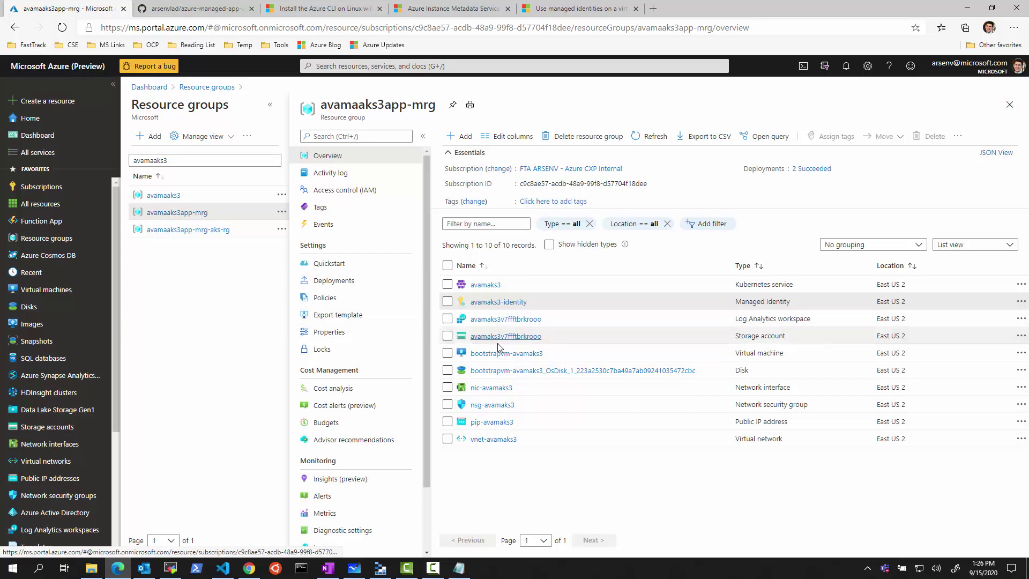
click(215, 230)
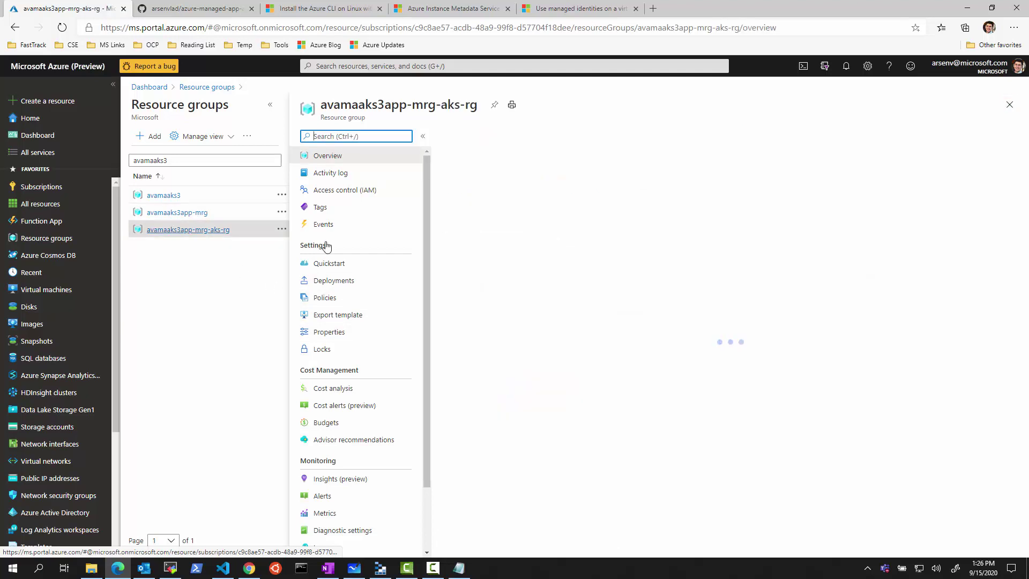
click(547, 338)
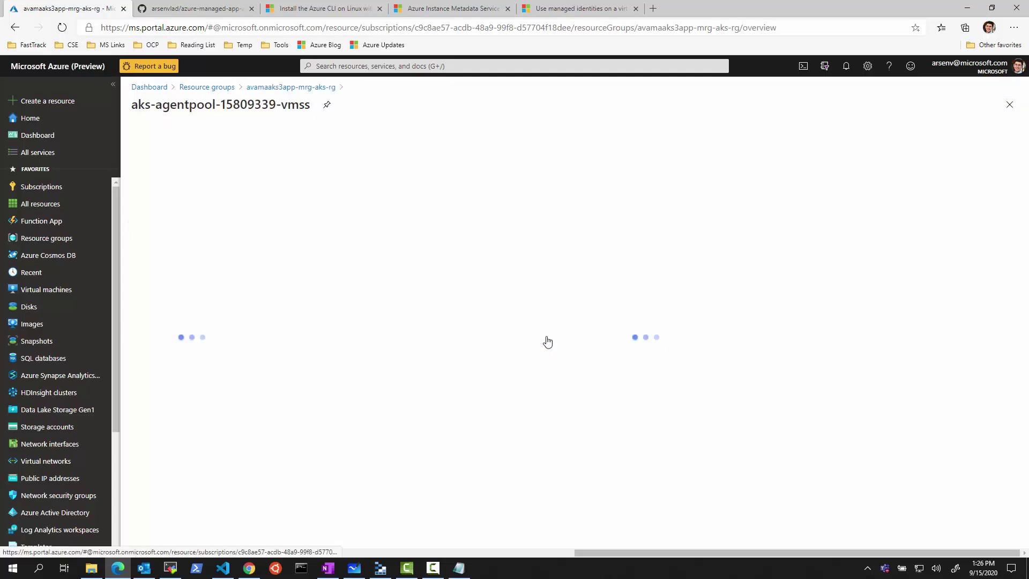
click(170, 466)
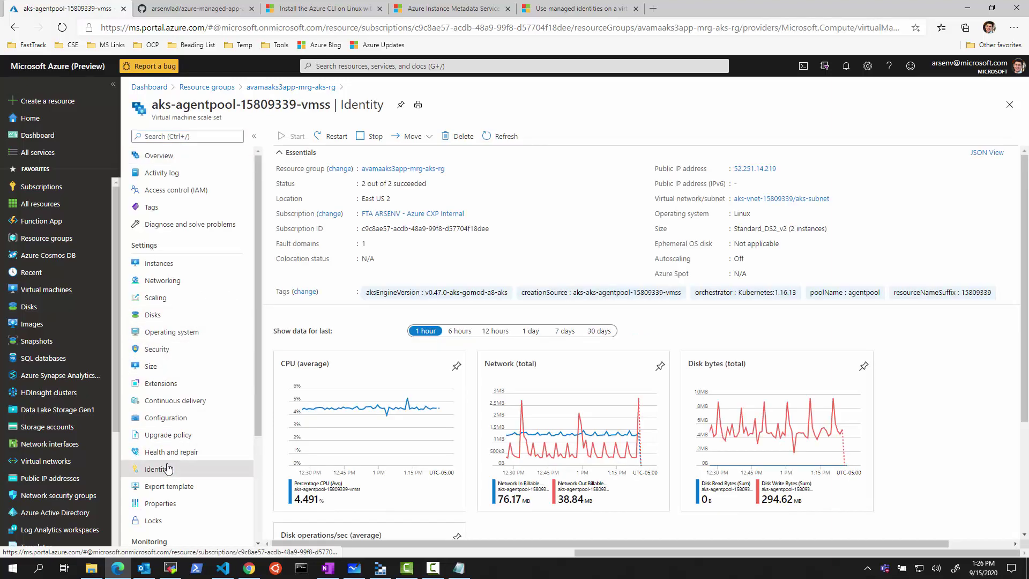
click(367, 142)
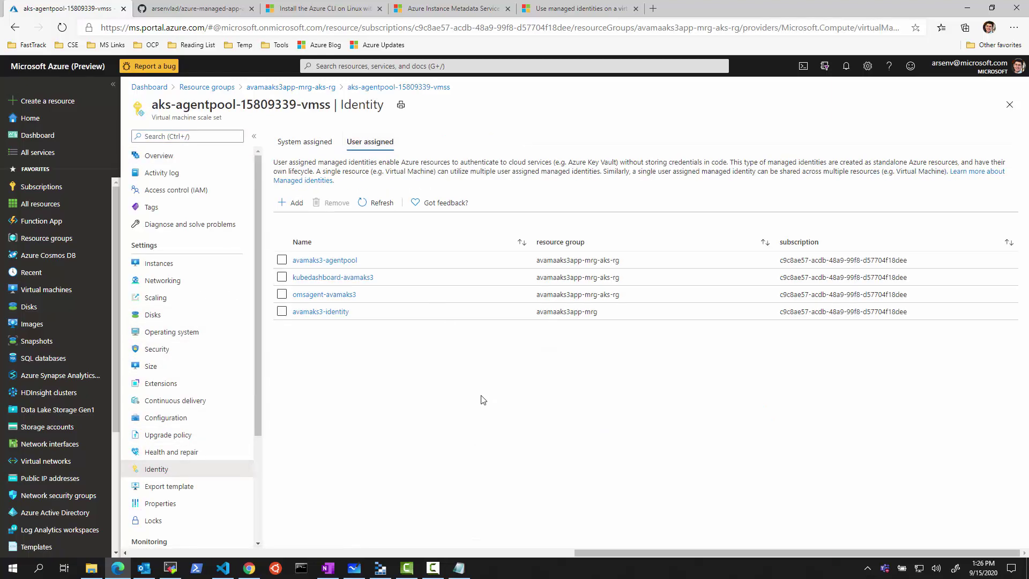
mouse_move(269, 250)
mouse_down()
mouse_move(551, 252)
mouse_move(651, 268)
mouse_up()
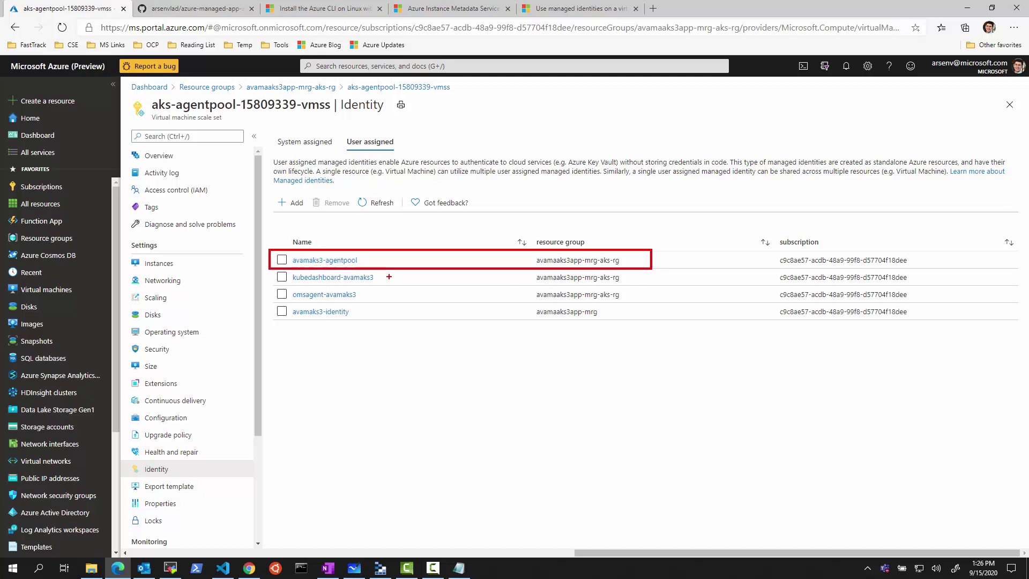
key(Escape)
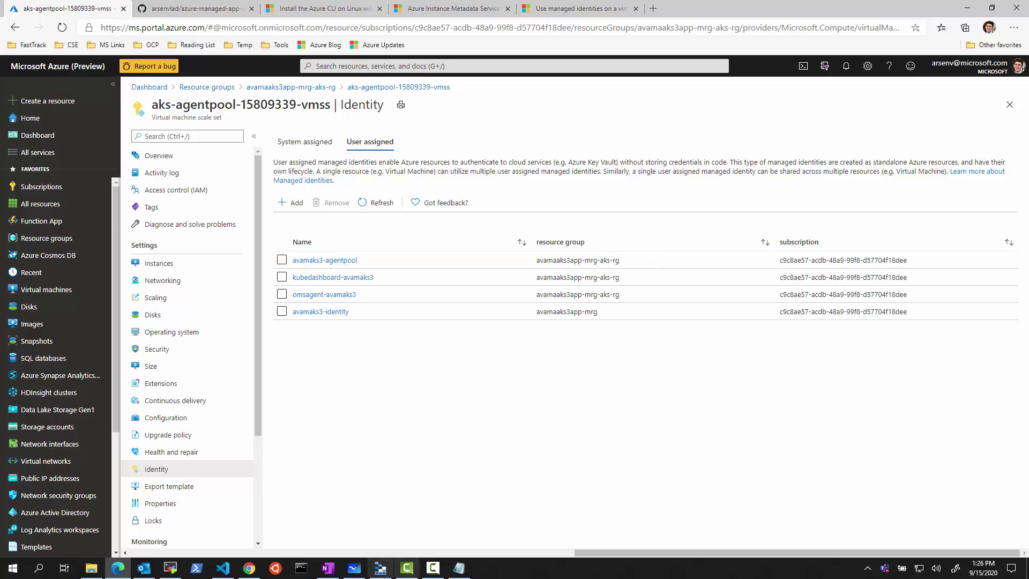
click(353, 567)
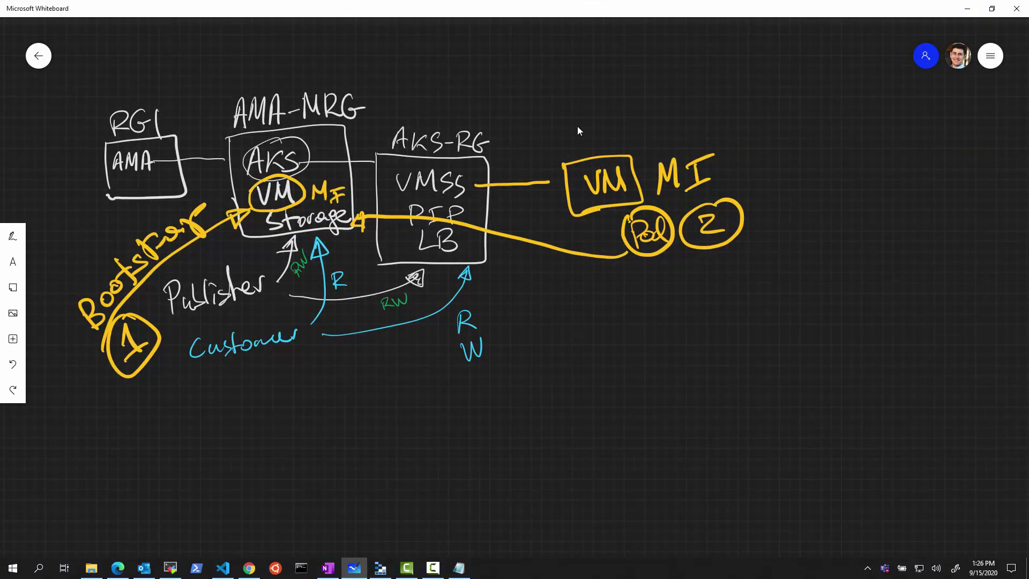
click(967, 9)
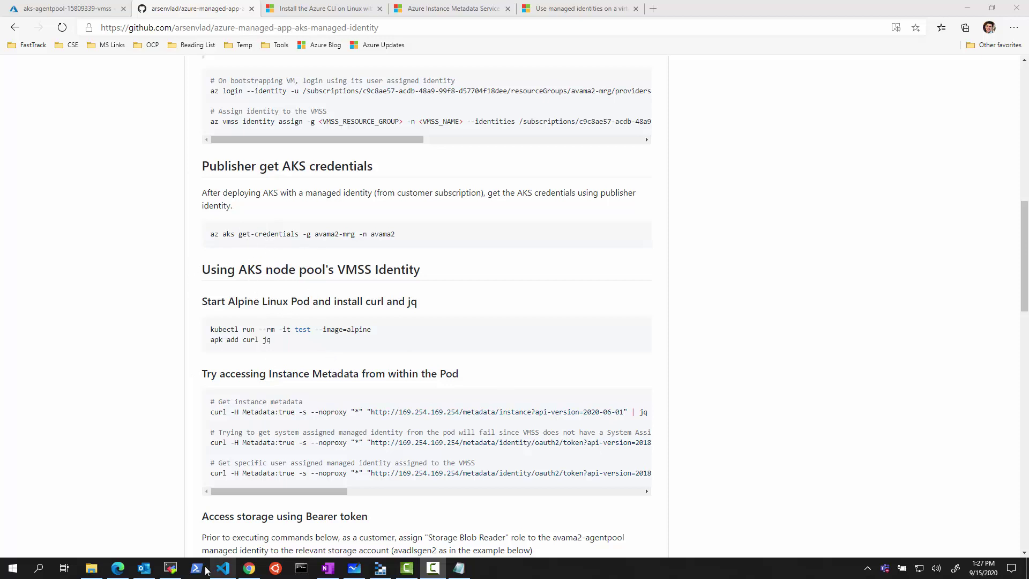
click(175, 571)
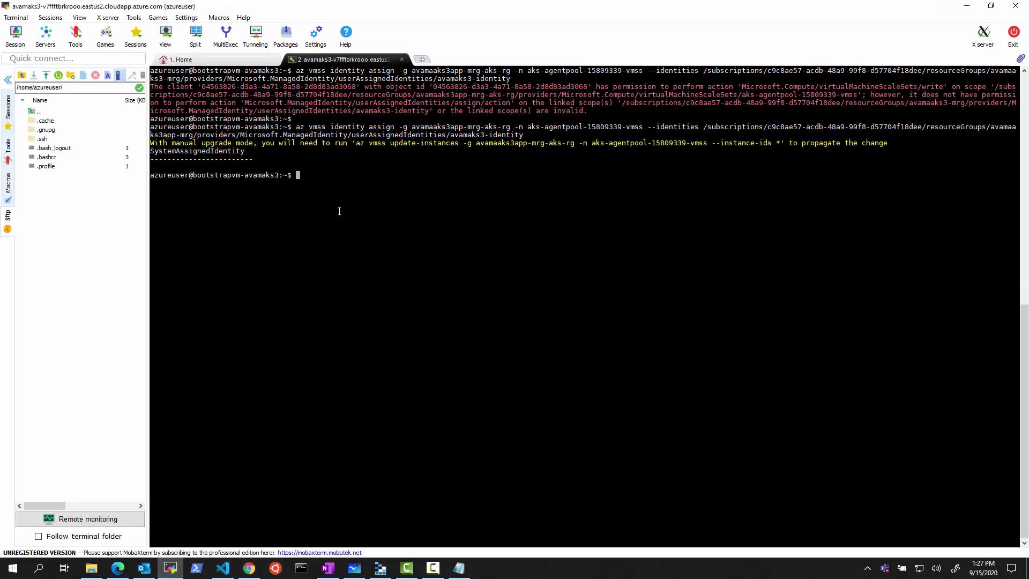
right_click(344, 200)
click(377, 240)
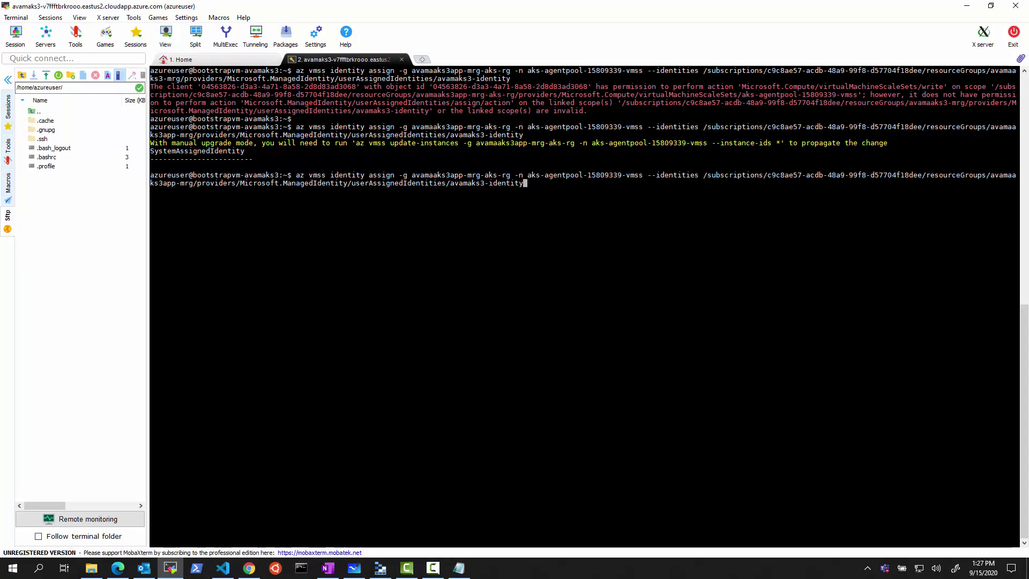
key(ctrl+c)
Clear the terminal and try to fetch the cluster credentials with "az aks get-credentials -g avamaaks3app-mrg -n avamaaks3"
key(ctrl+l)
right_click(413, 181)
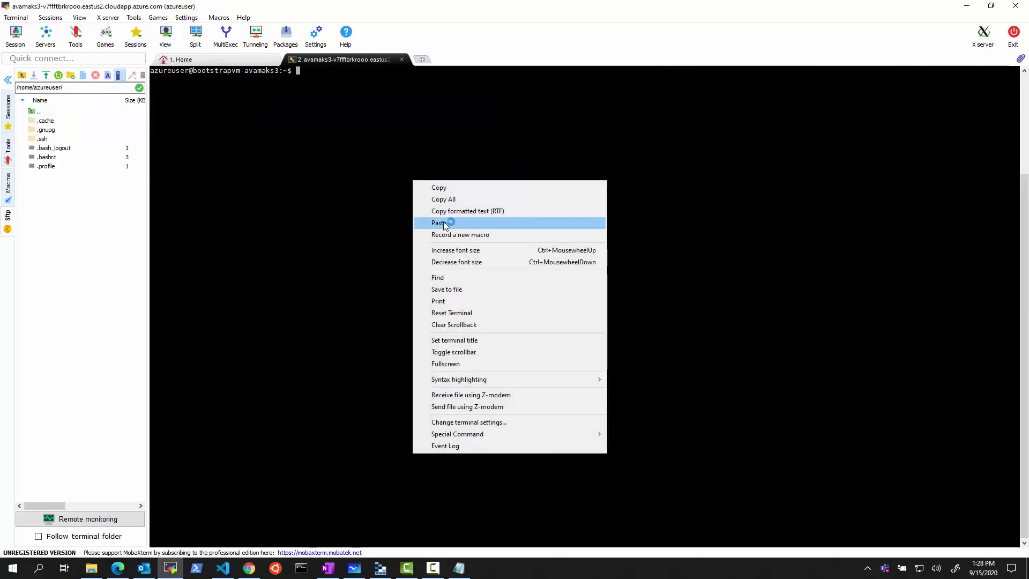
click(439, 222)
key(Return)
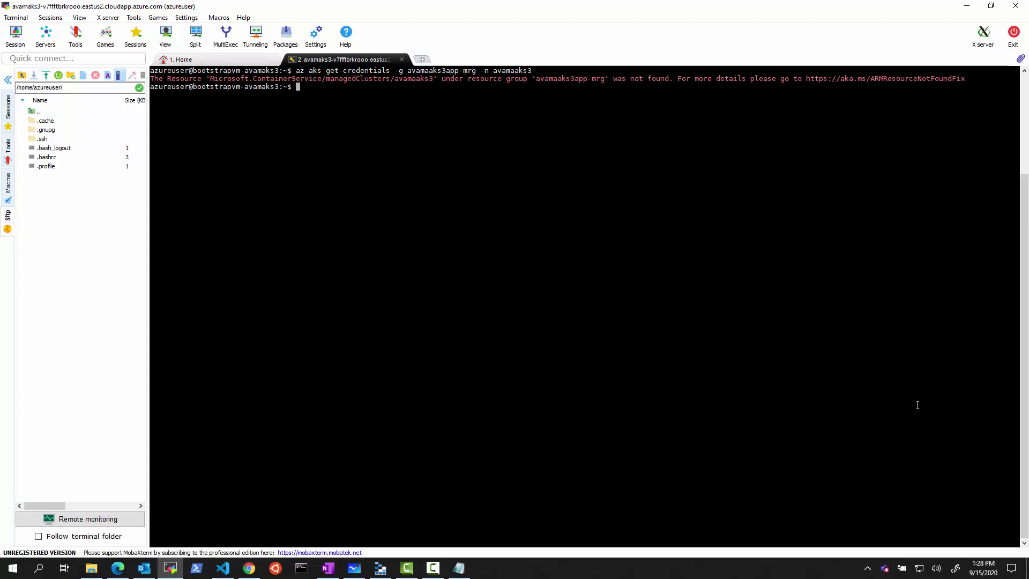
Check the cluster name in the portal and run "az aks get-credentials -g avamaaks3app-mrg -n avamaks3" in the MobaXterm terminal
click(249, 568)
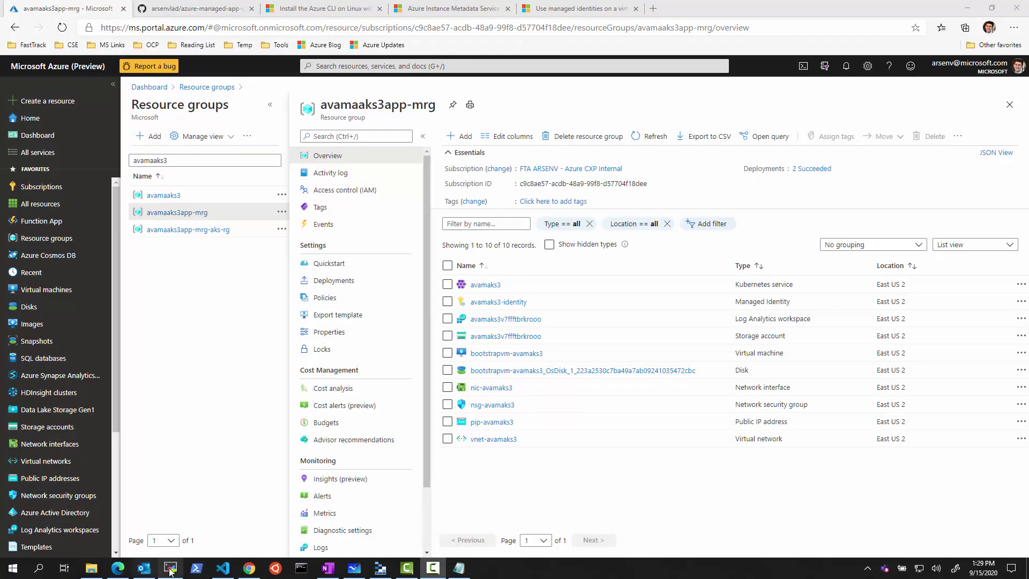
click(170, 568)
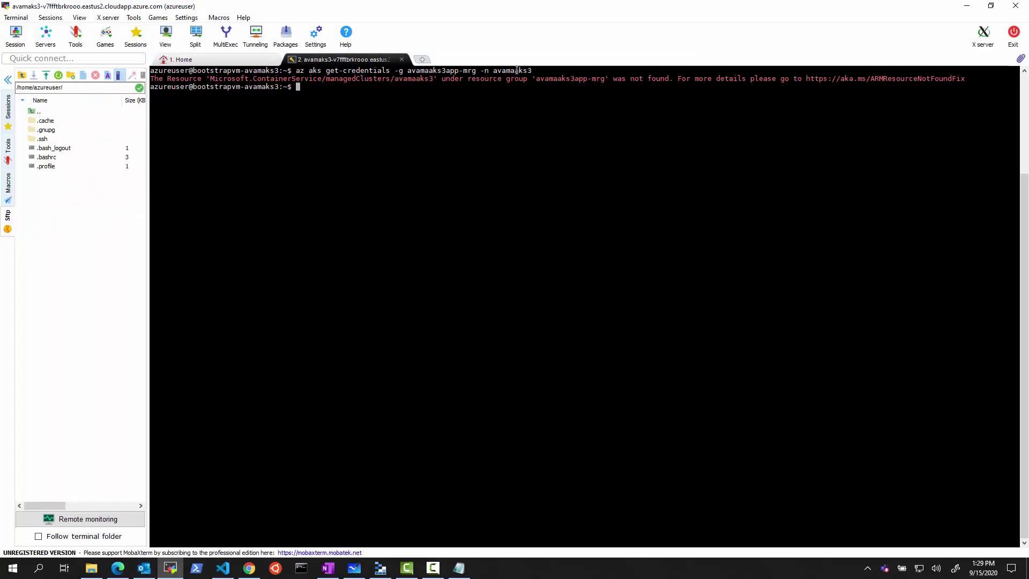
right_click(486, 95)
click(521, 138)
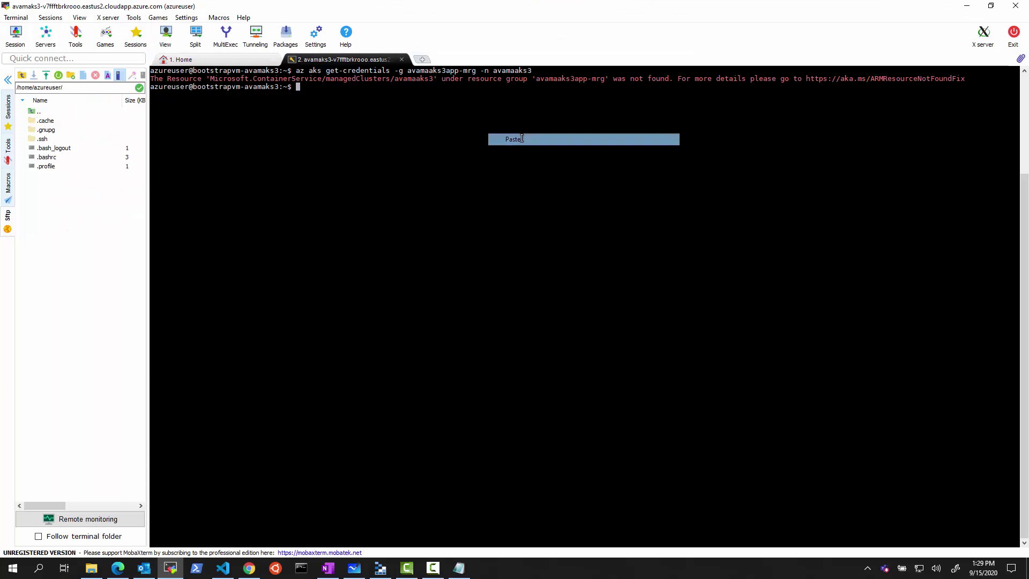
key(Return)
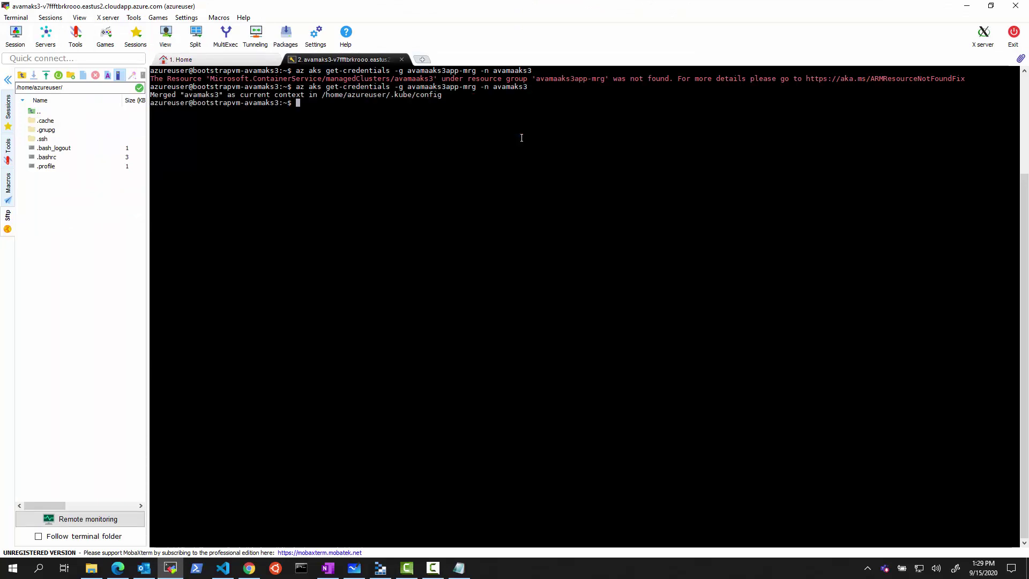
Check for kubectl on the bootstrap VM, and download its latest Linux release with the curl command from the Kubernetes install page
text(kubectl)
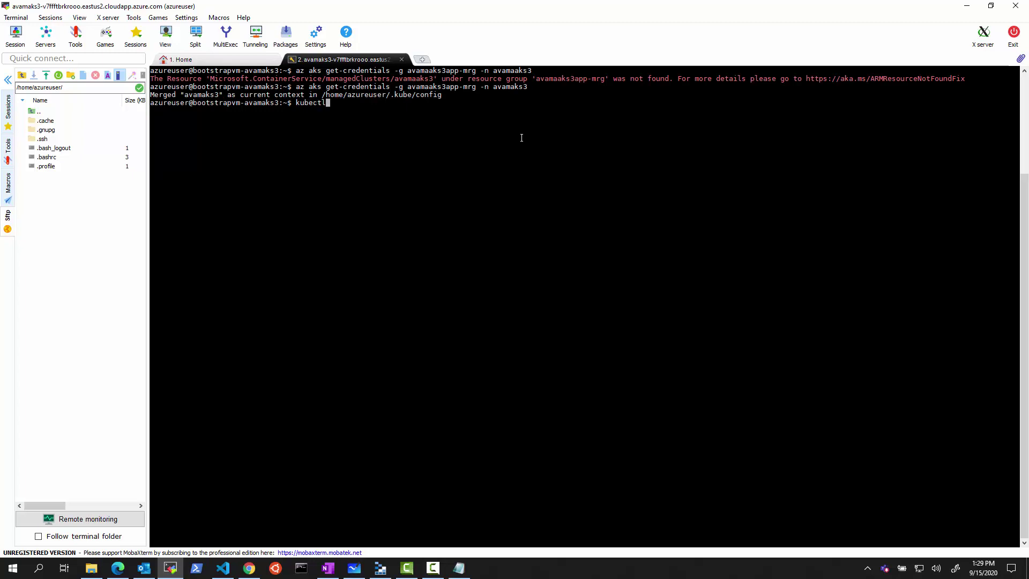
key(Return)
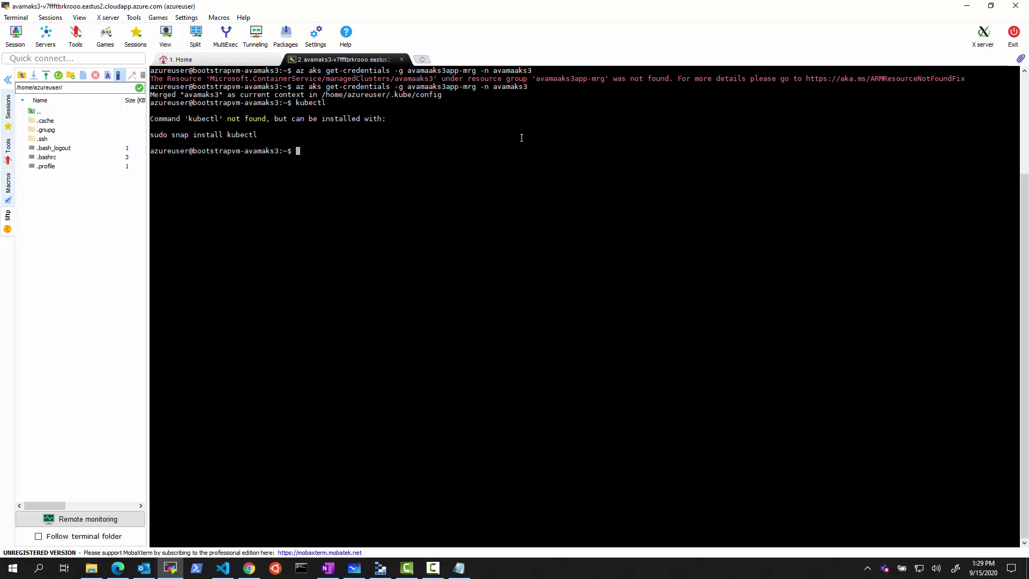
key(alt+Tab)
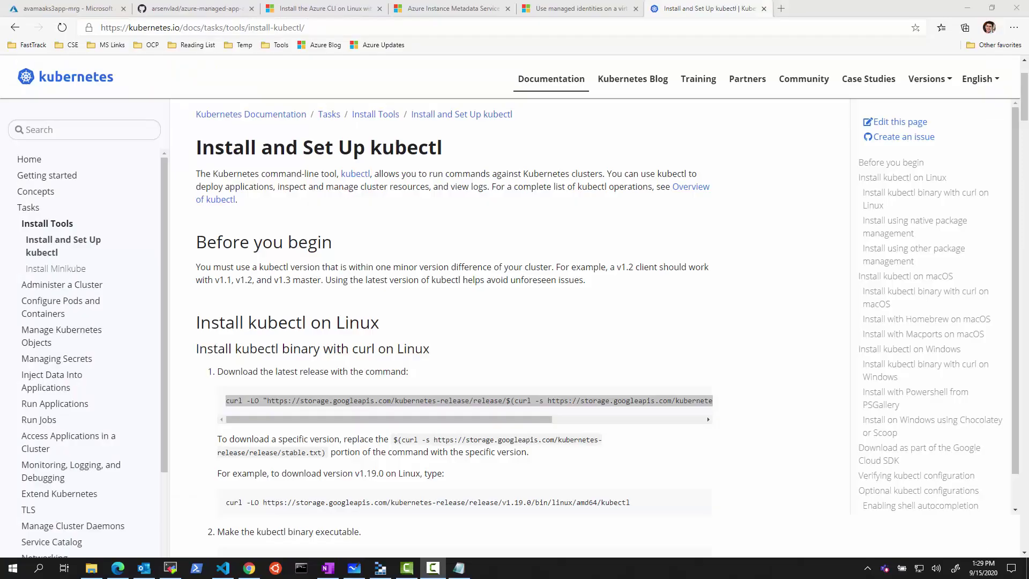
click(170, 568)
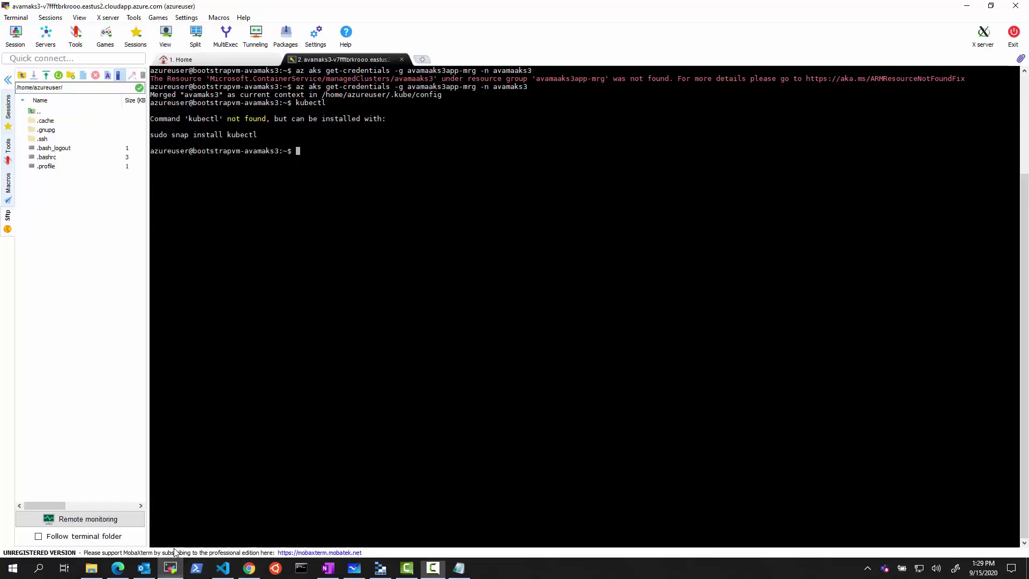
right_click(312, 209)
click(349, 248)
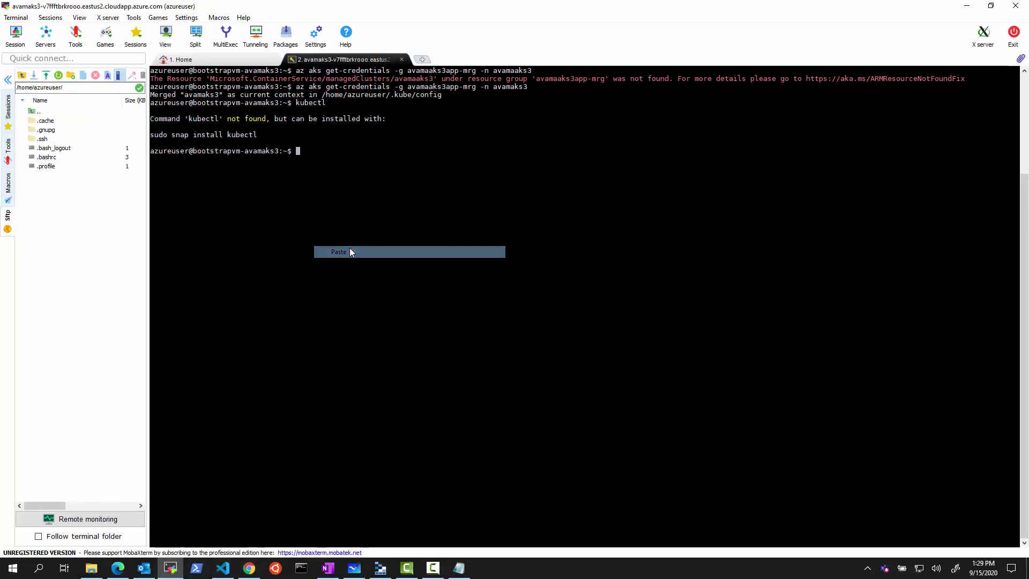
key(Return)
key(Return)
key(Return)
key(Return)
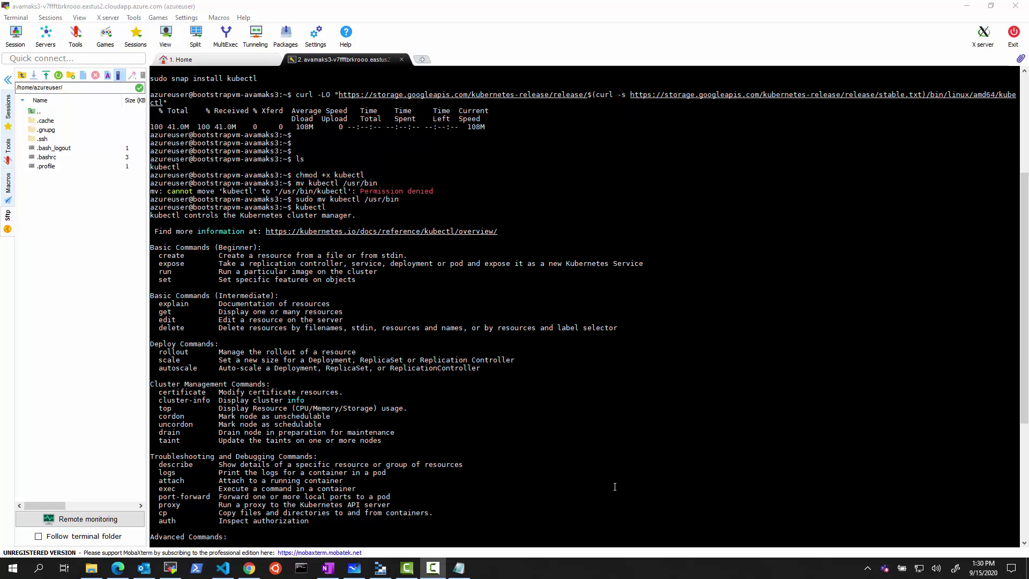
Clear the terminal and list the cluster's nodes with "kubectl get nodes"
scroll(602, 498, down, 9)
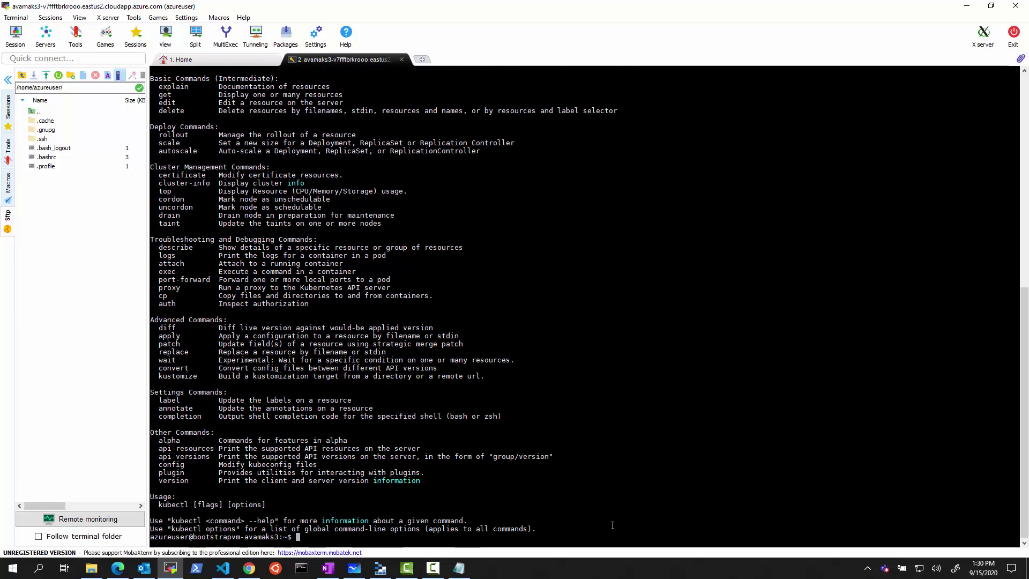
text(cls)
key(Return)
text(kubectl get nodes)
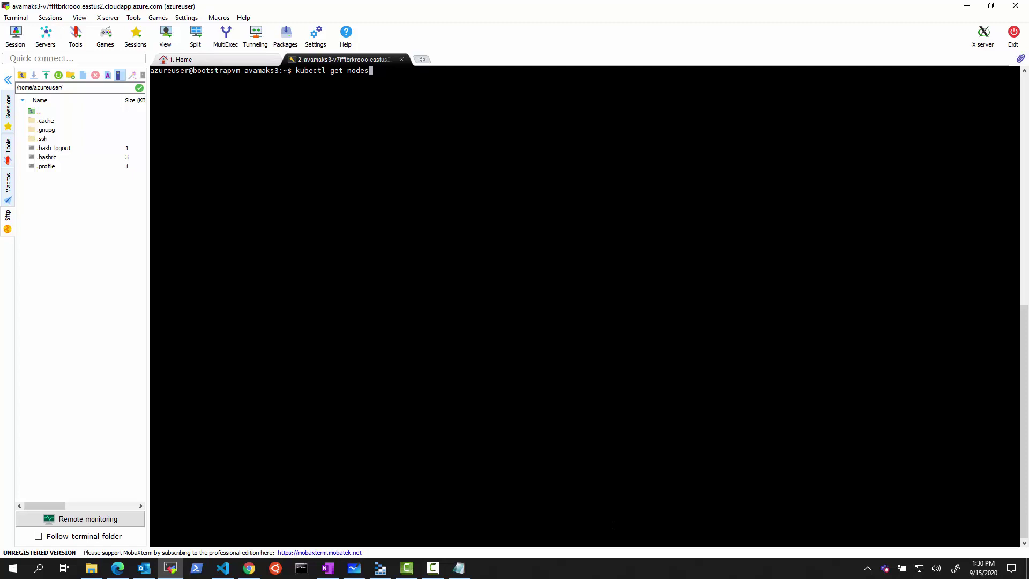
key(Return)
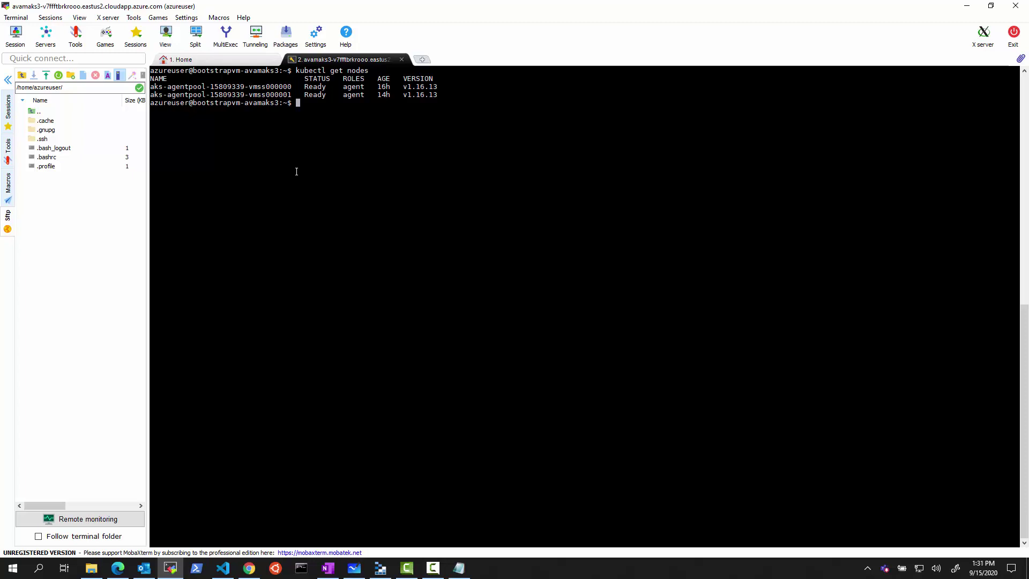
Copy "kubectl run --rm -it test --image=alpine" from the GitHub README and run it in the MobaXterm terminal to start an Alpine pod shell
click(118, 568)
scroll(422, 417, down, 1)
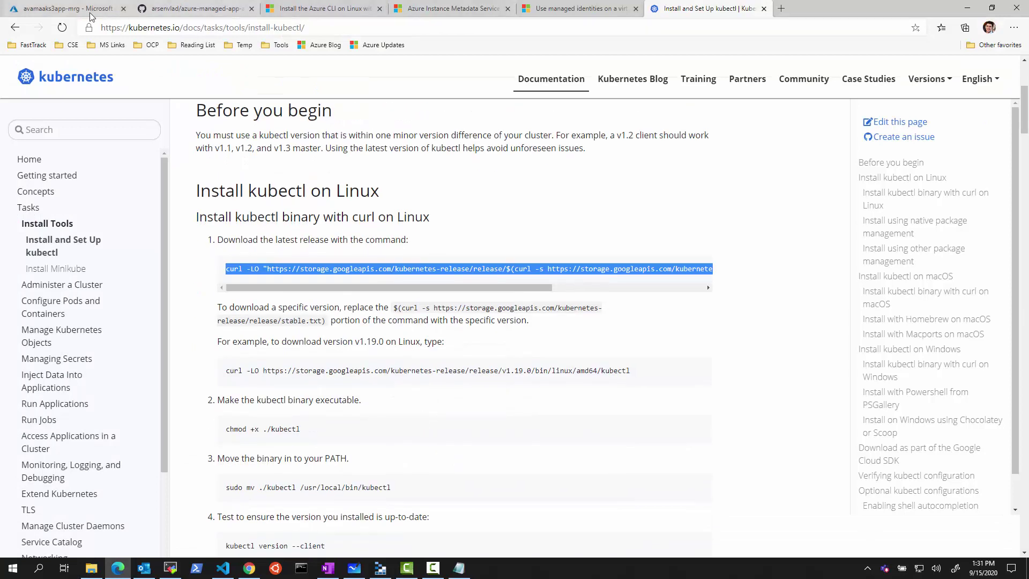
key(ctrl+2)
scroll(478, 478, down, 1)
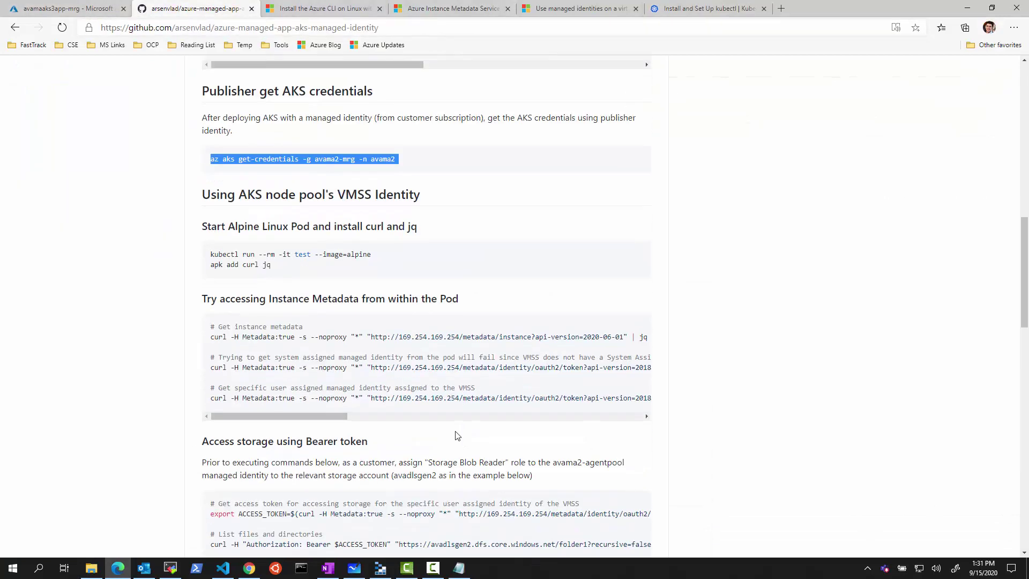
drag(372, 255, 215, 272)
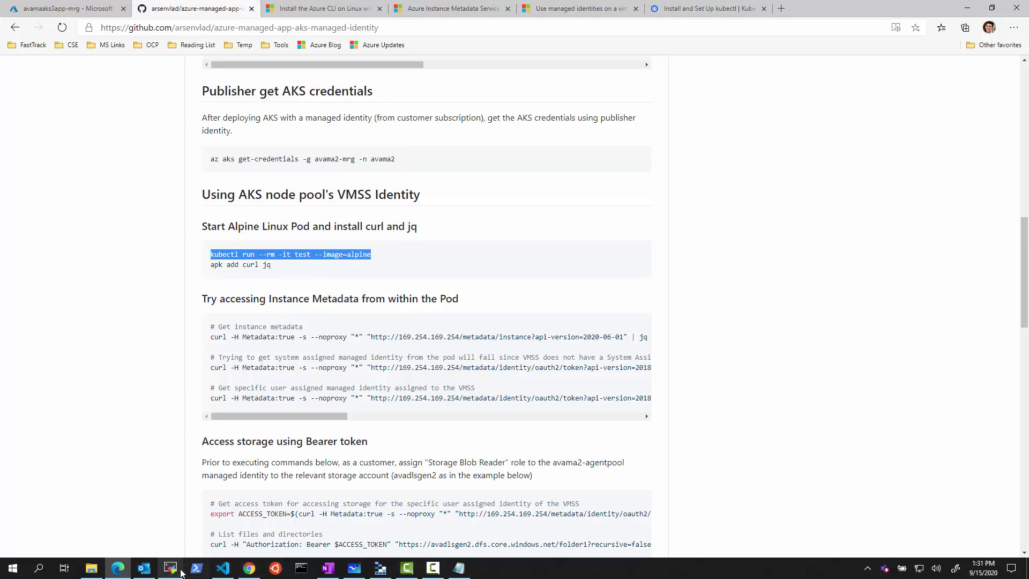
mouse_move(168, 571)
click(178, 537)
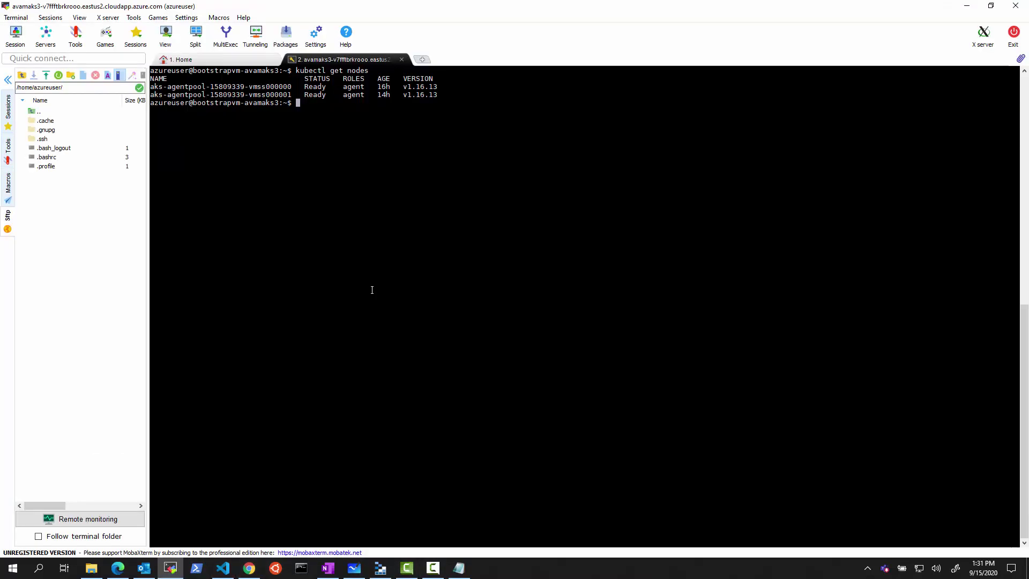
right_click(383, 267)
click(419, 310)
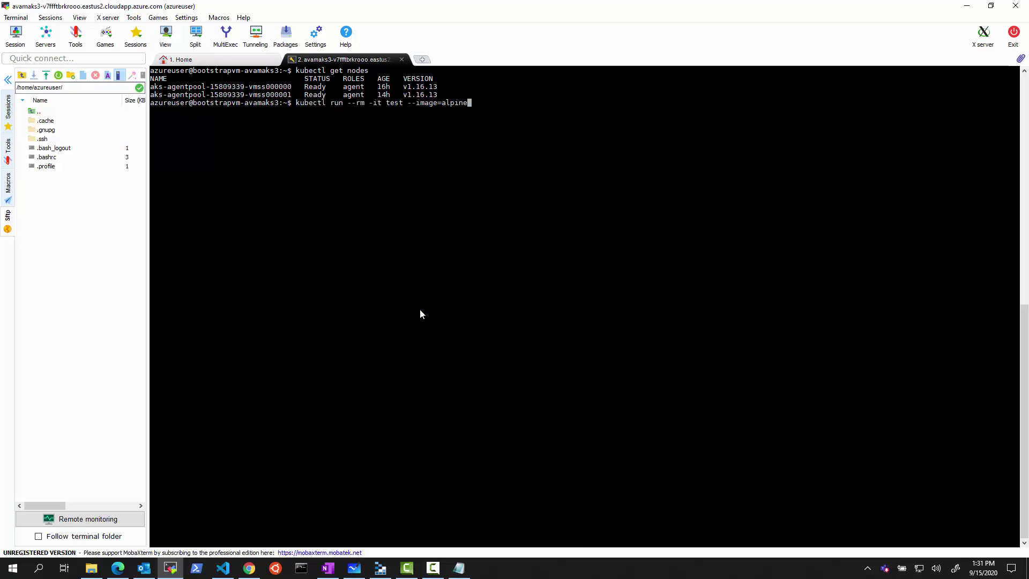
key(Return)
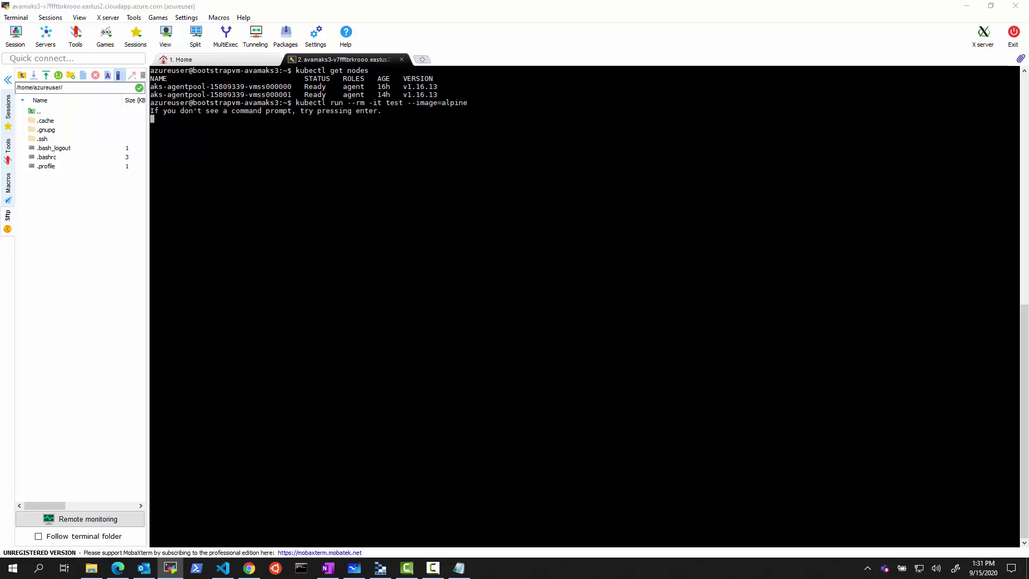
key(Return)
key(Return)
key(Return)
key(Return)
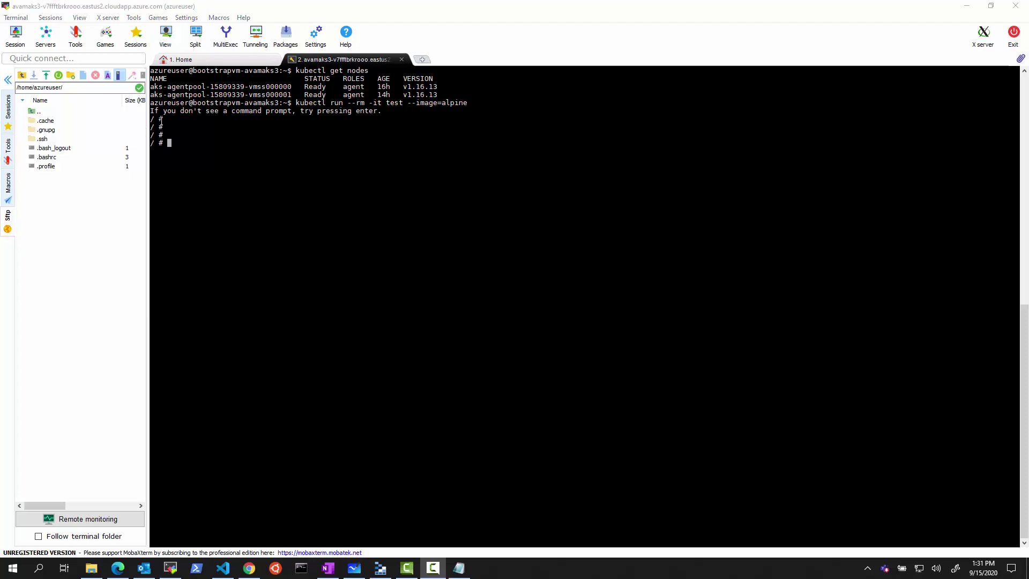
Install curl and jq in the Alpine pod with the README command "apk add curl jq"
click(119, 567)
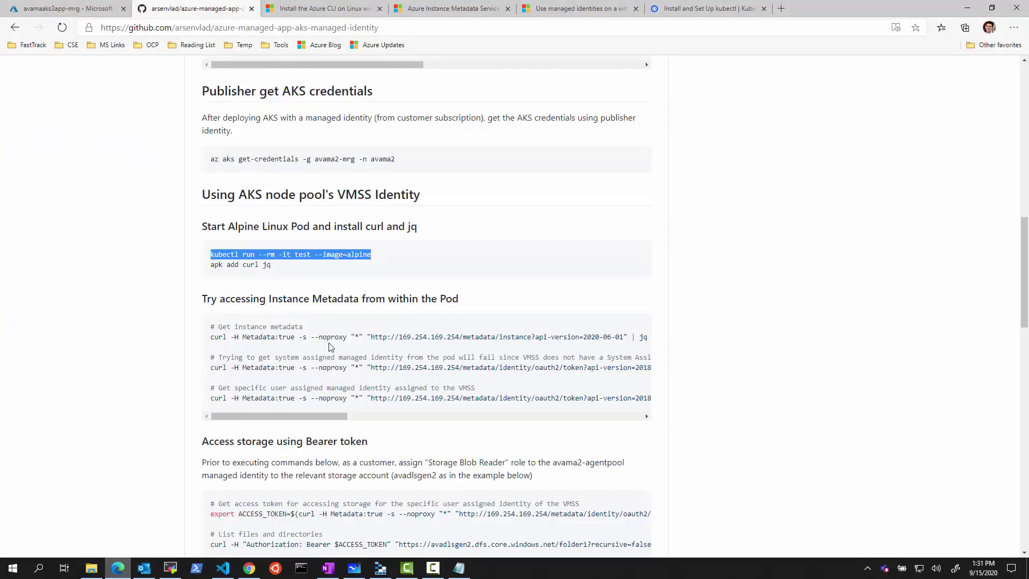
drag(280, 268, 217, 276)
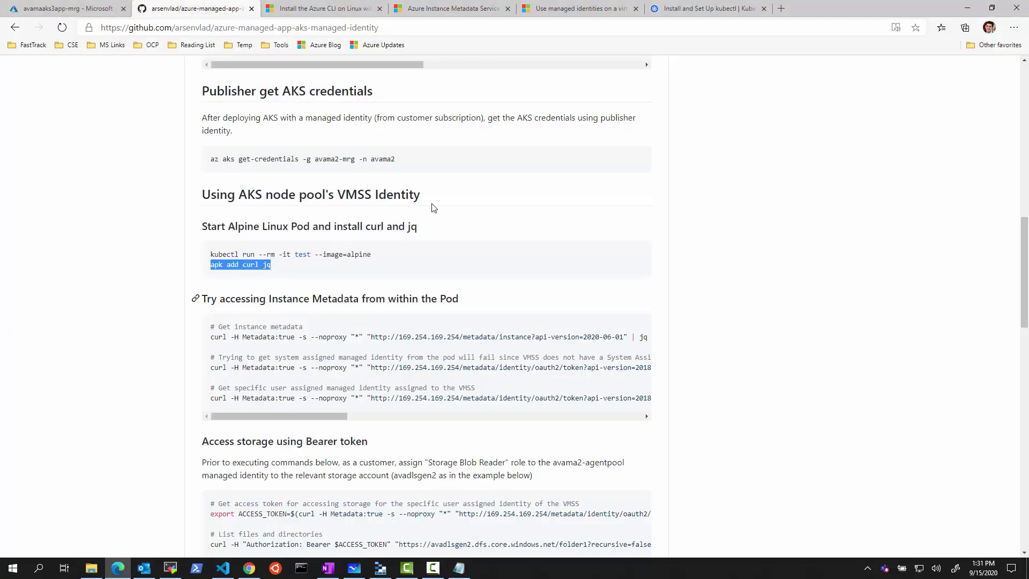
click(967, 8)
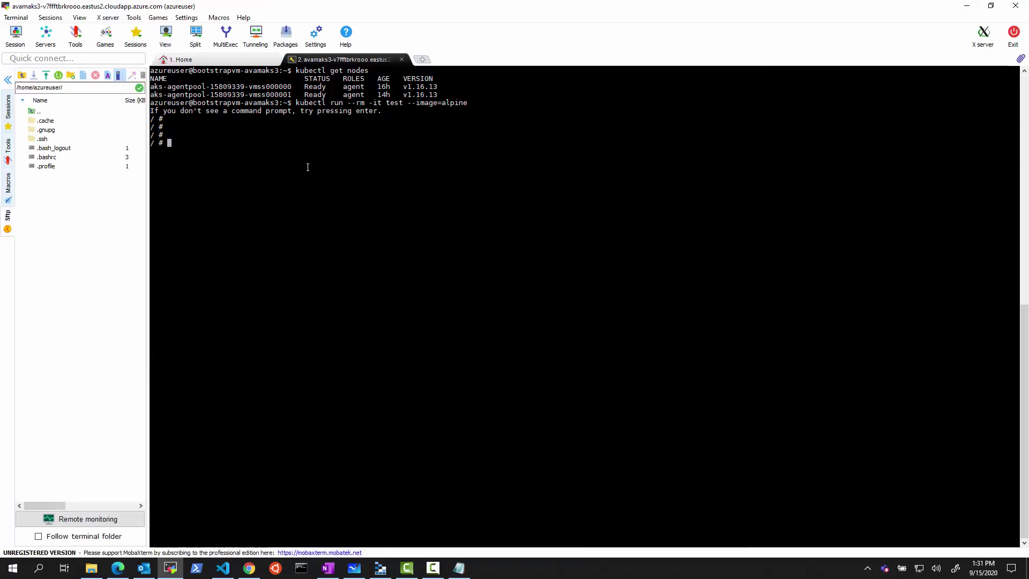
right_click(308, 166)
click(352, 209)
key(Return)
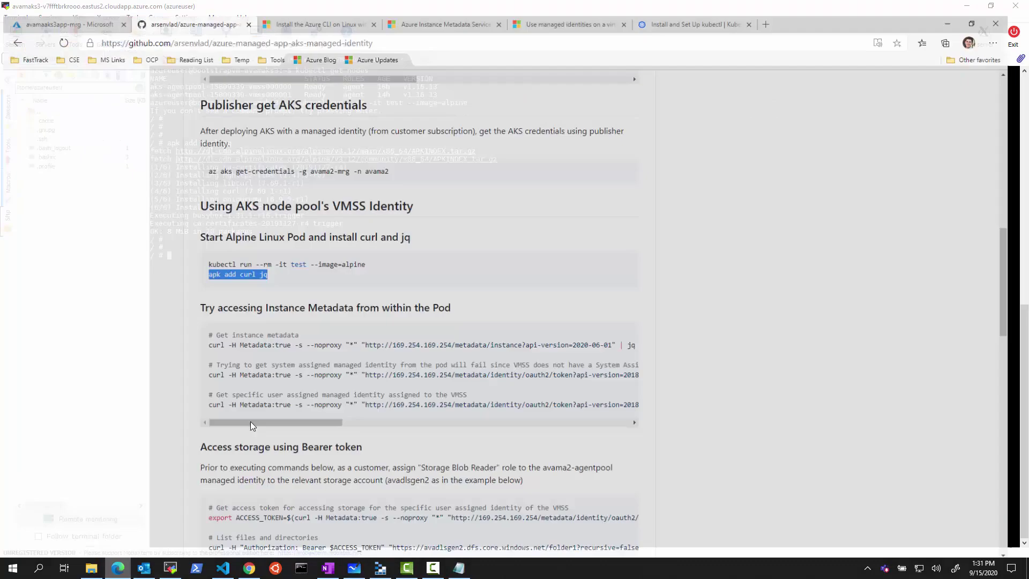
click(118, 568)
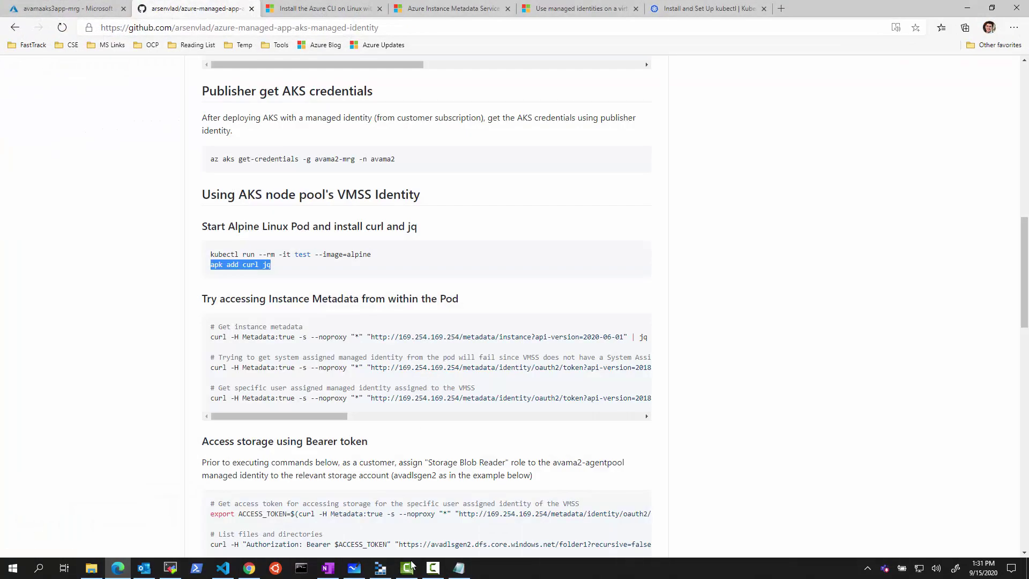
click(354, 568)
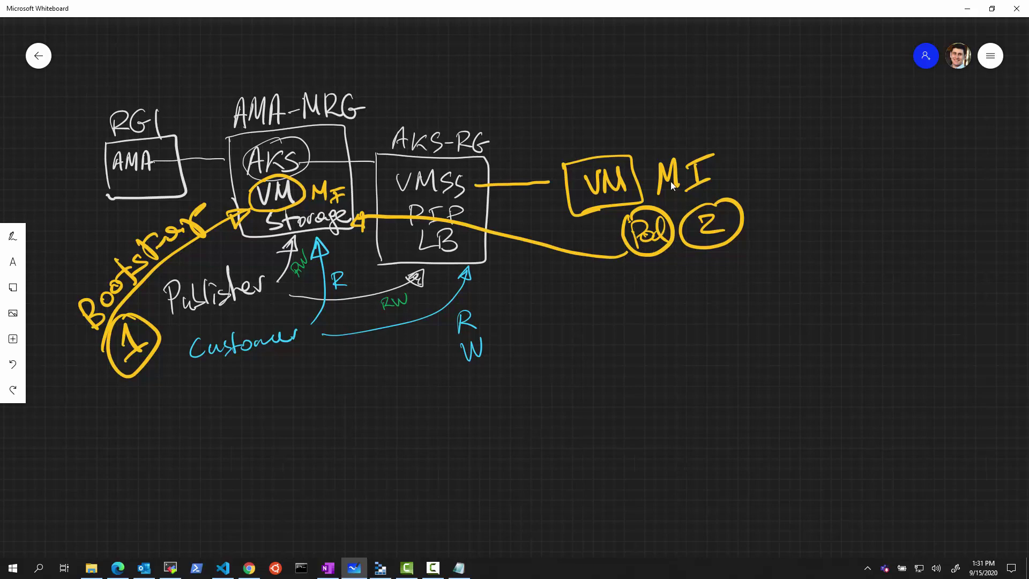
click(967, 9)
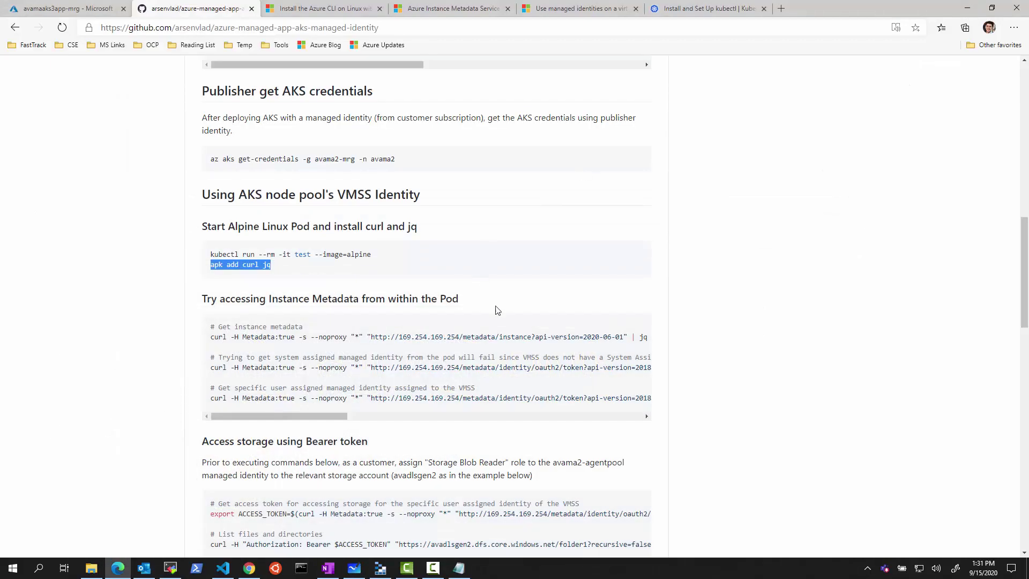
drag(212, 337, 528, 337)
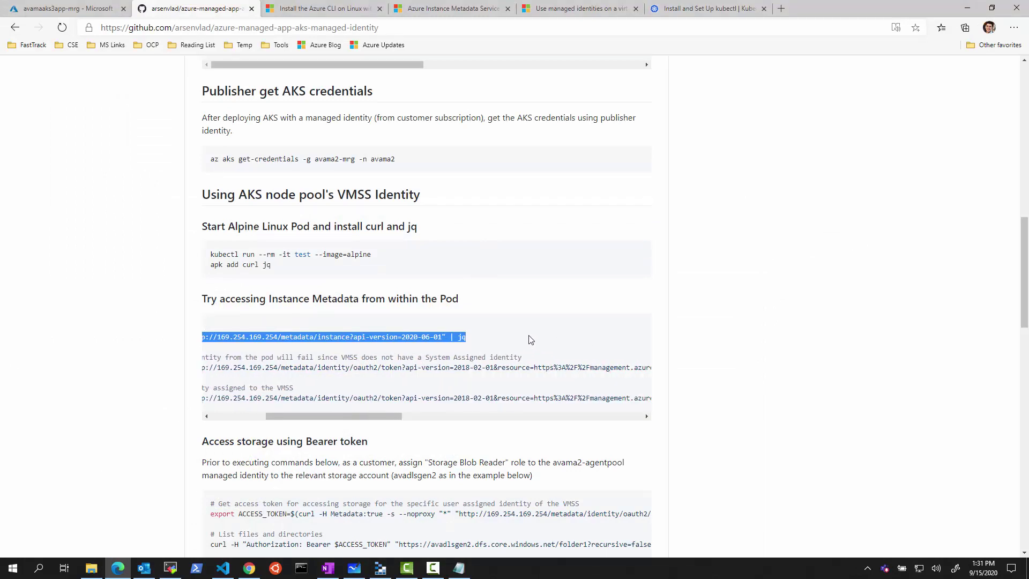
click(171, 567)
right_click(298, 282)
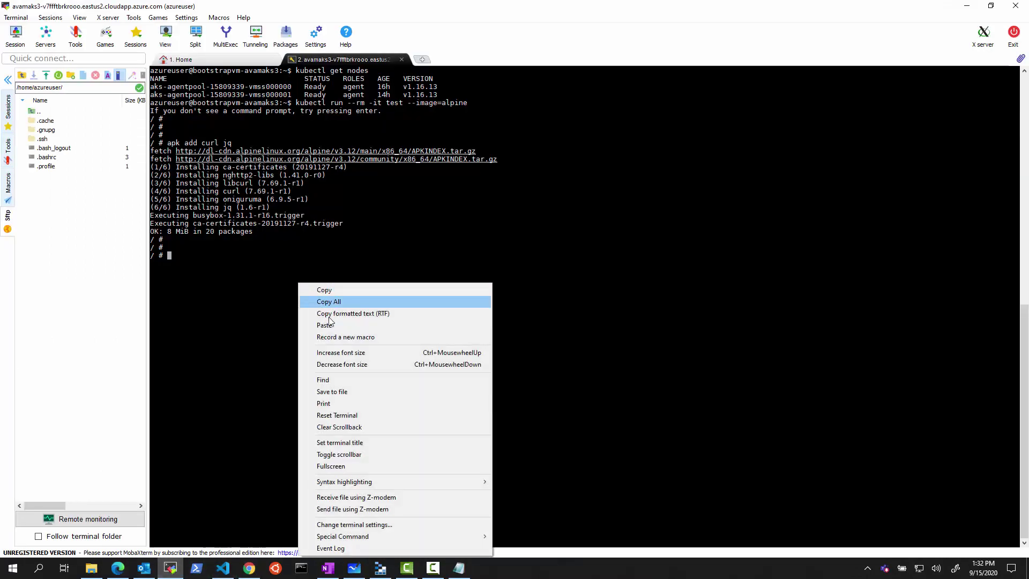
click(330, 323)
key(Return)
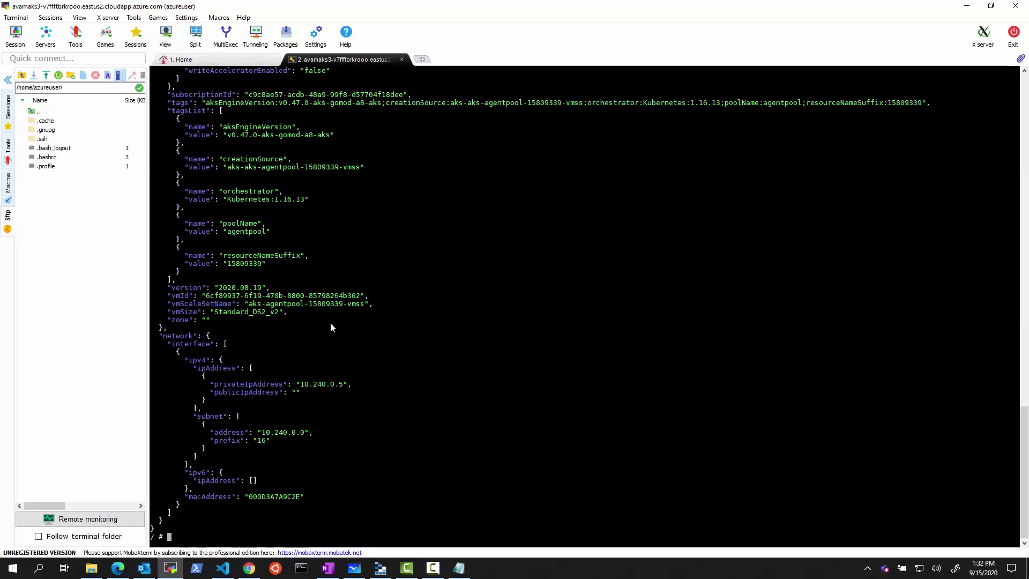
Examine the instance metadata output, from the compute details down to the scale set name, VM size and network settings
scroll(332, 327, up, 10)
scroll(342, 349, up, 15)
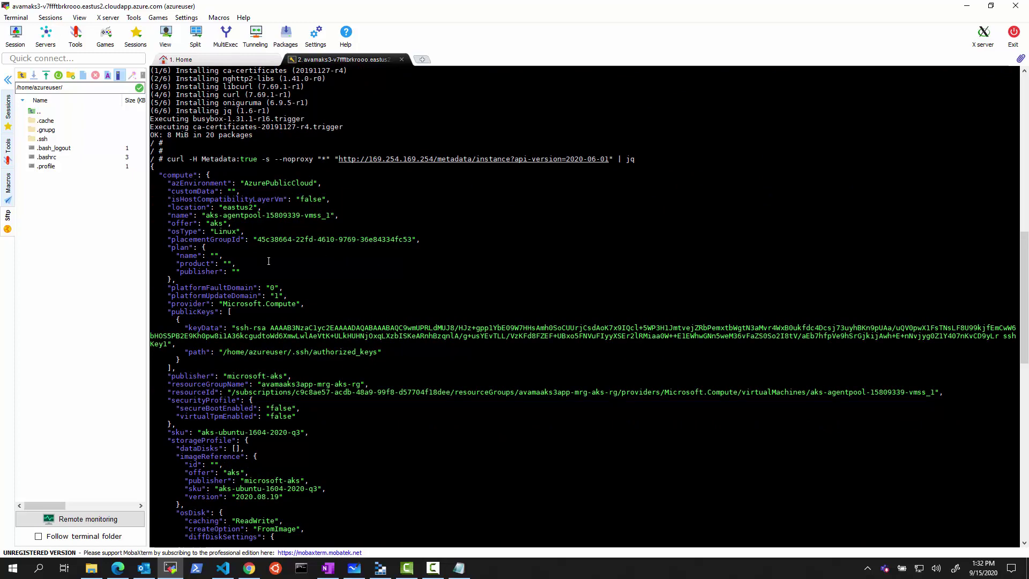
scroll(331, 259, down, 11)
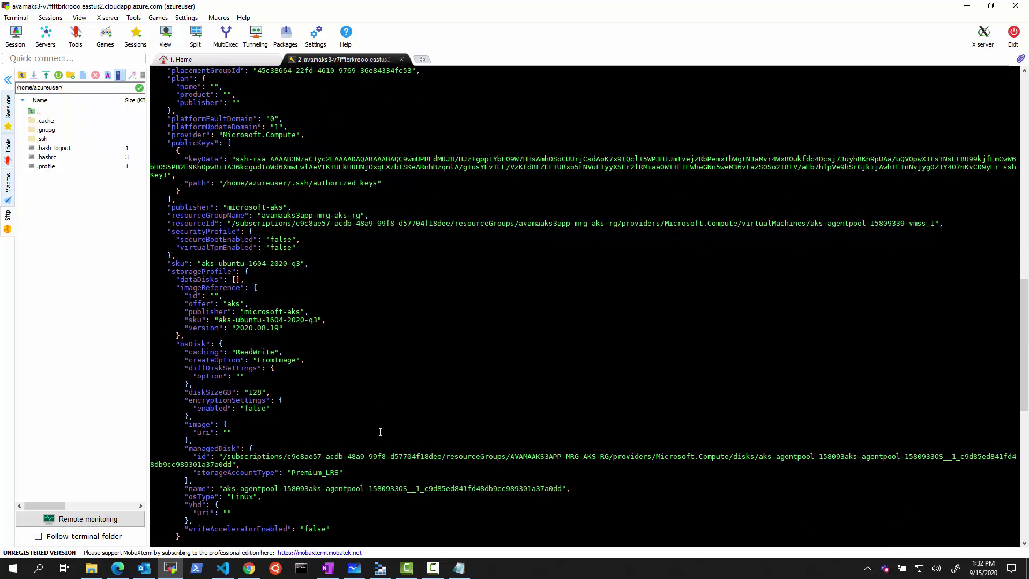
scroll(353, 450, down, 11)
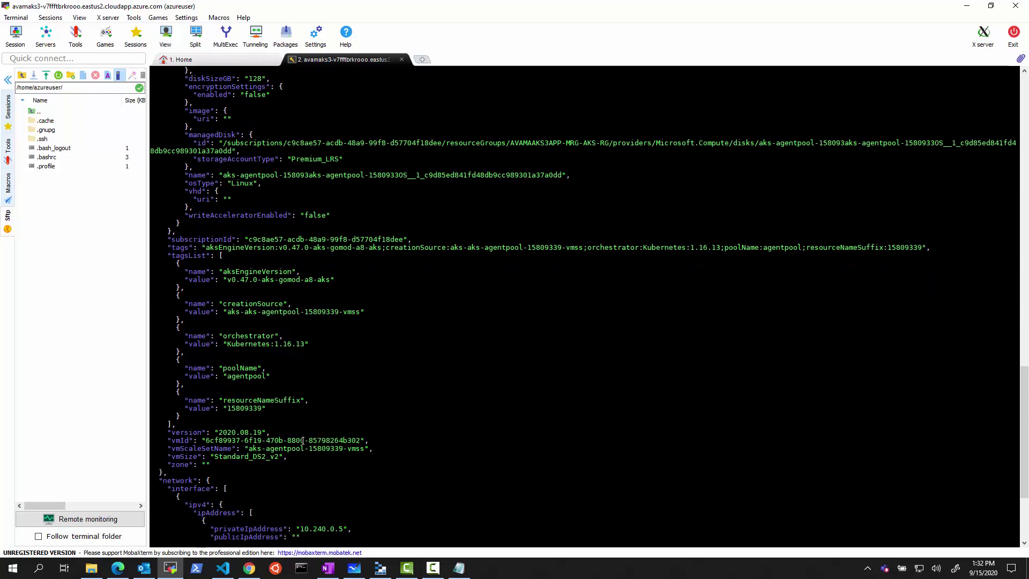
scroll(319, 457, down, 2)
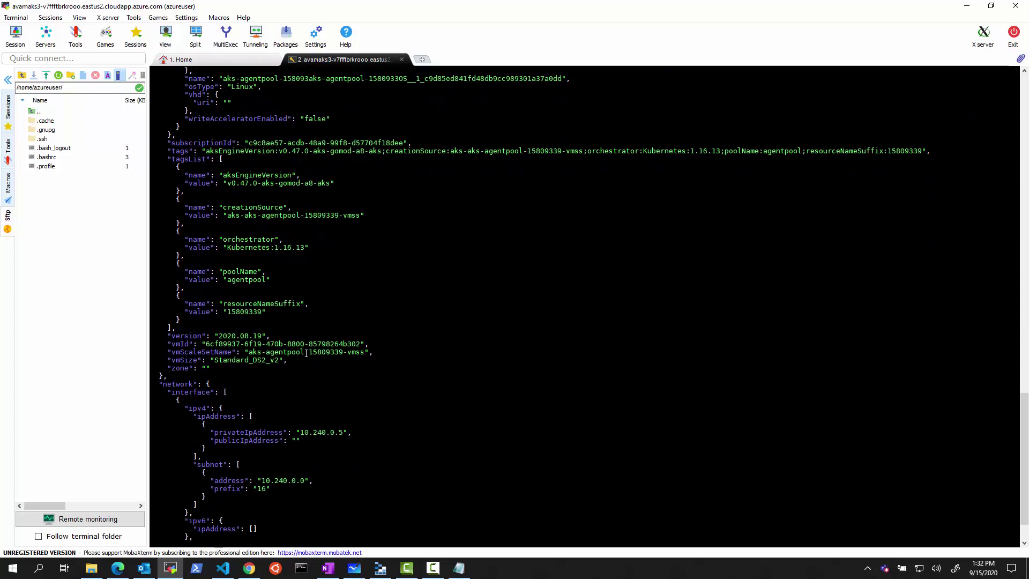
scroll(324, 431, down, 2)
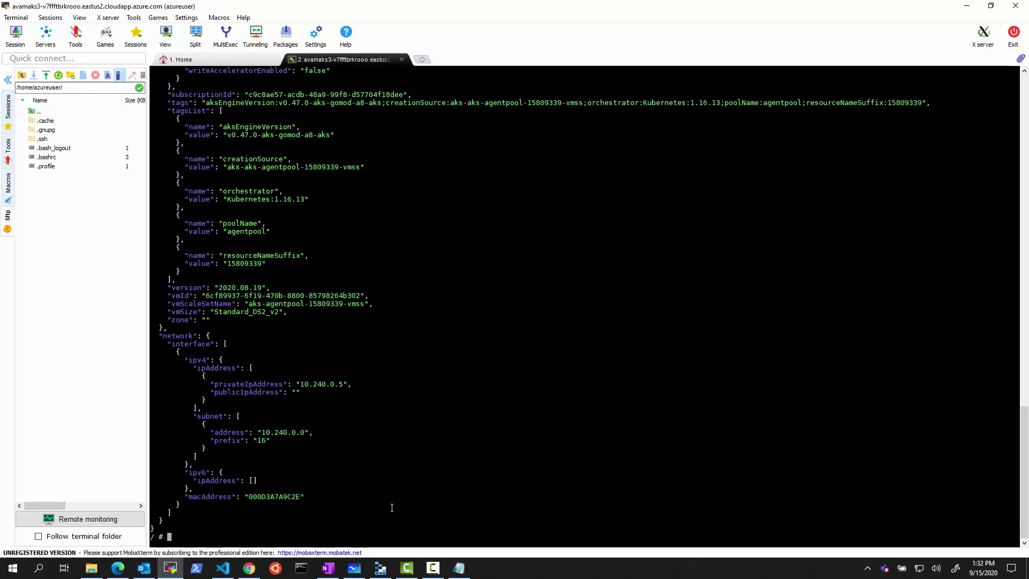
scroll(392, 507, up, 6)
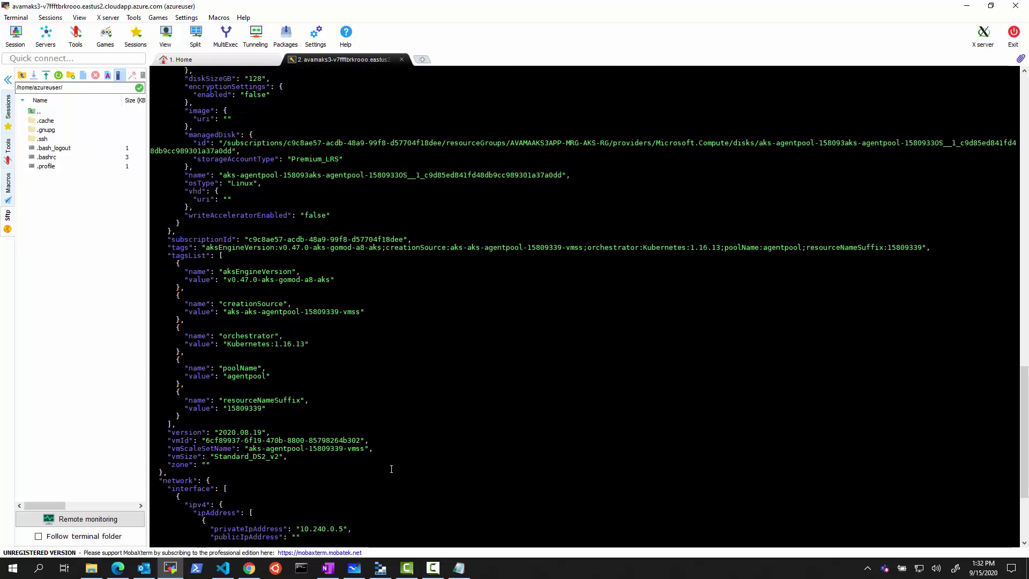
scroll(391, 468, down, 3)
Look up the Instance API section of the Azure Instance Metadata Service documentation in the browser
click(118, 568)
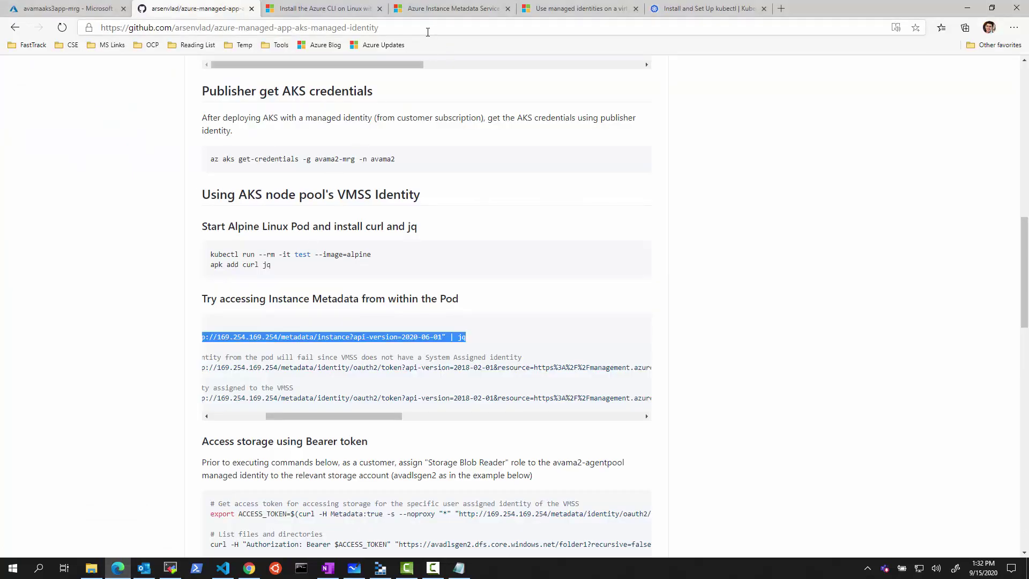
click(461, 9)
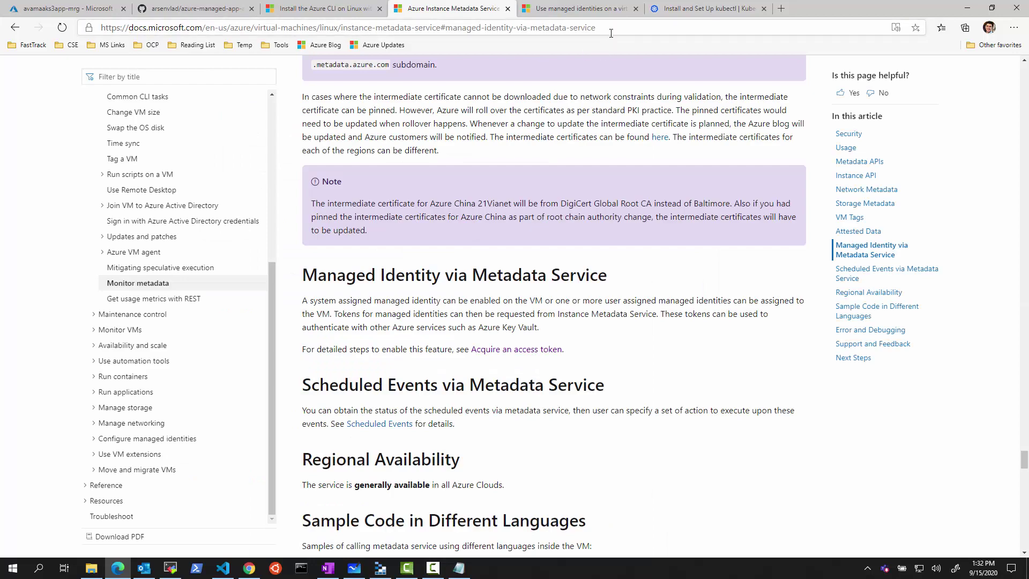
scroll(601, 155, up, 5)
scroll(616, 188, down, 5)
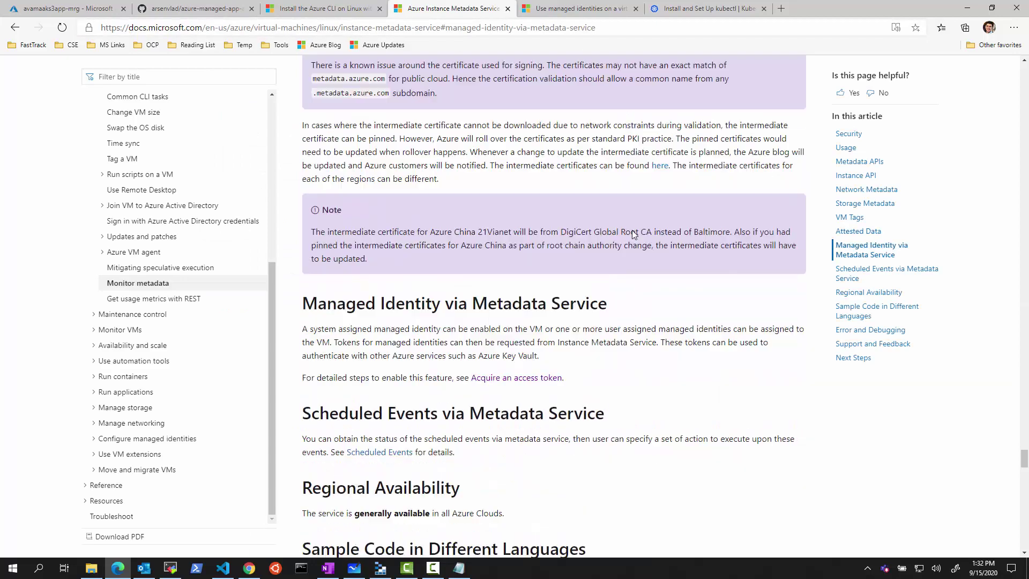
scroll(646, 244, up, 5)
scroll(648, 239, up, 10)
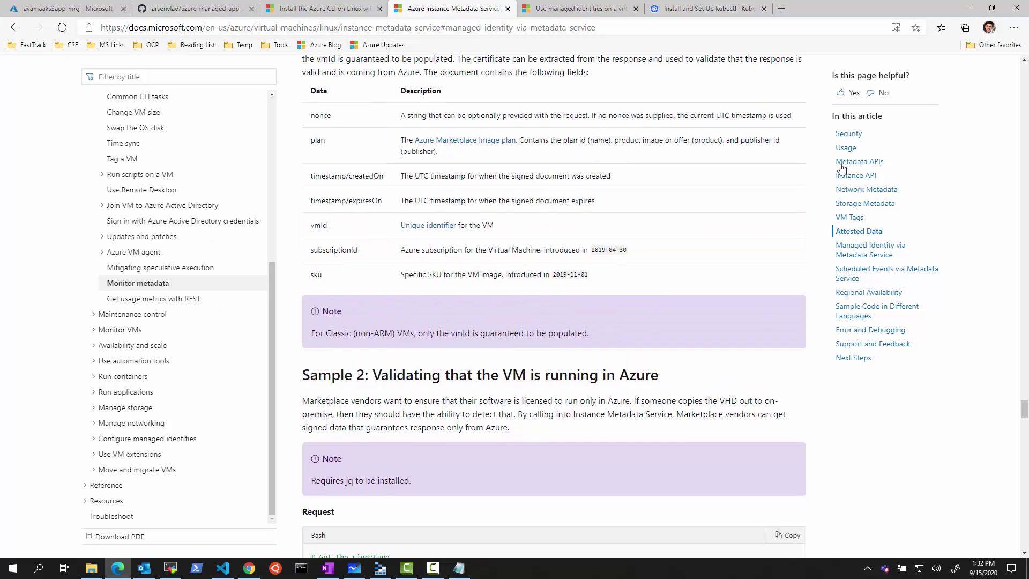
click(856, 177)
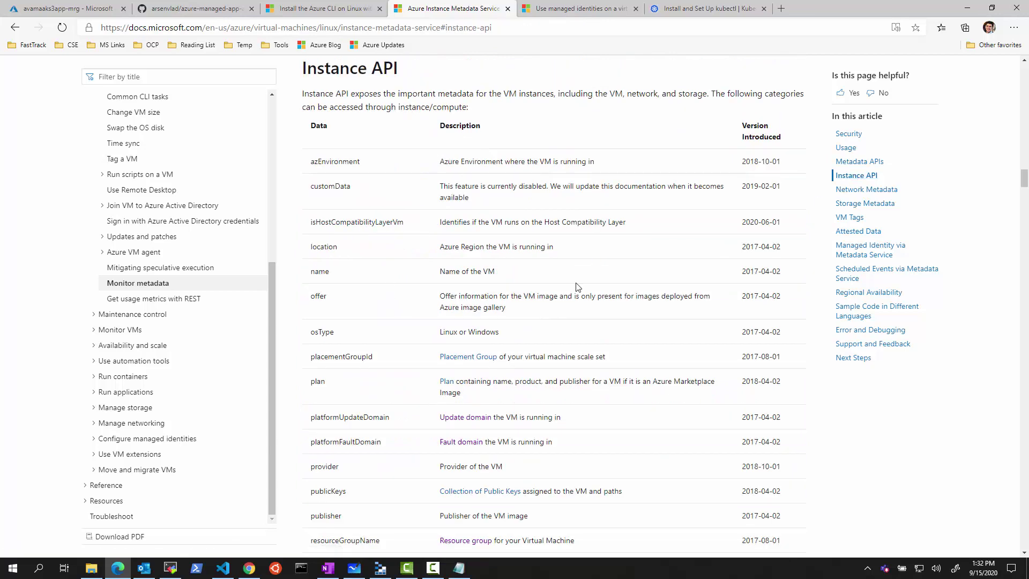
click(967, 8)
Copy the curl command from the GitHub README that requests a system assigned managed identity token from within the pod
click(118, 568)
click(172, 11)
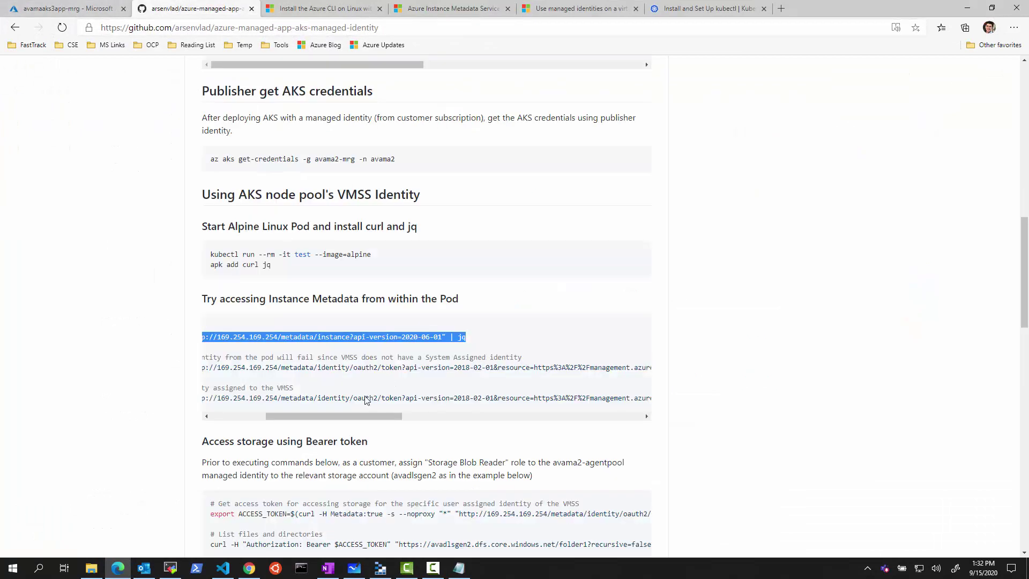
drag(373, 416, 220, 414)
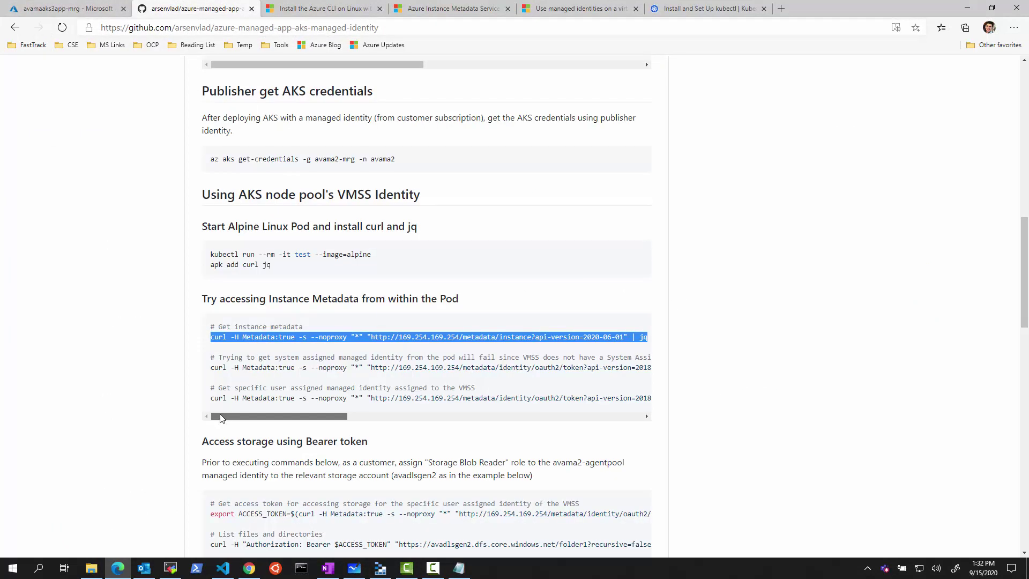
double_click(238, 367)
triple_click(234, 367)
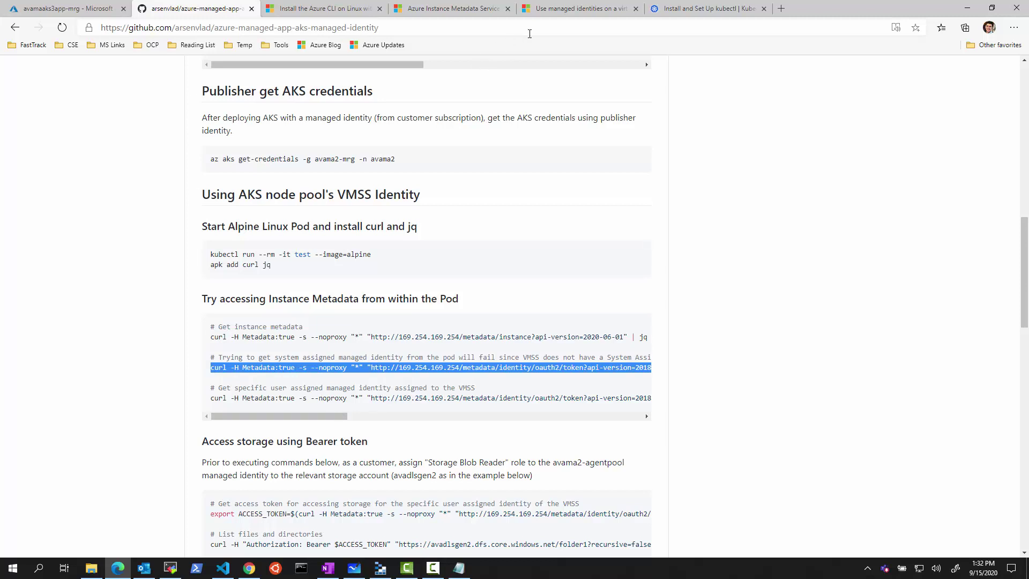
click(552, 13)
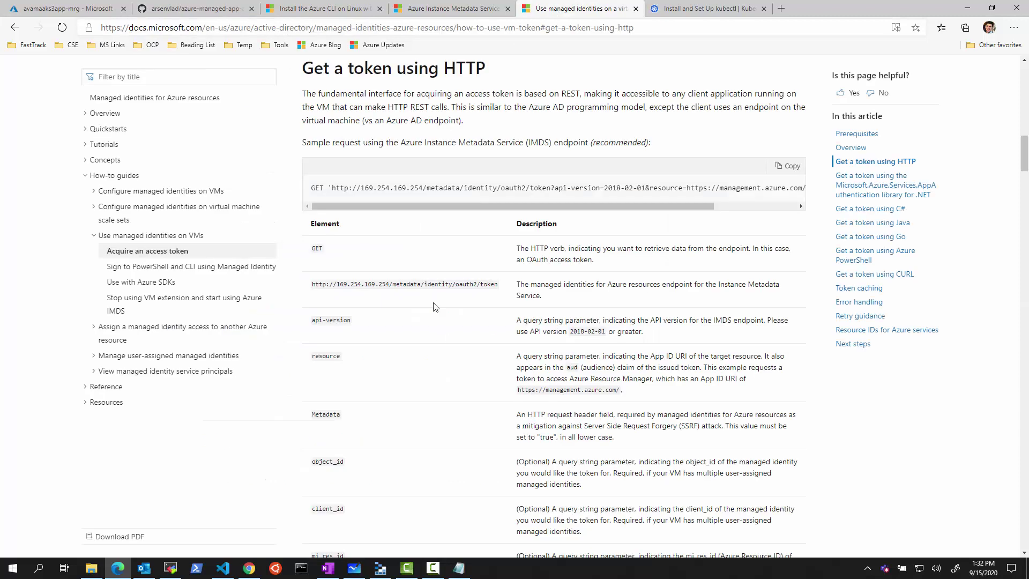
drag(479, 206, 706, 188)
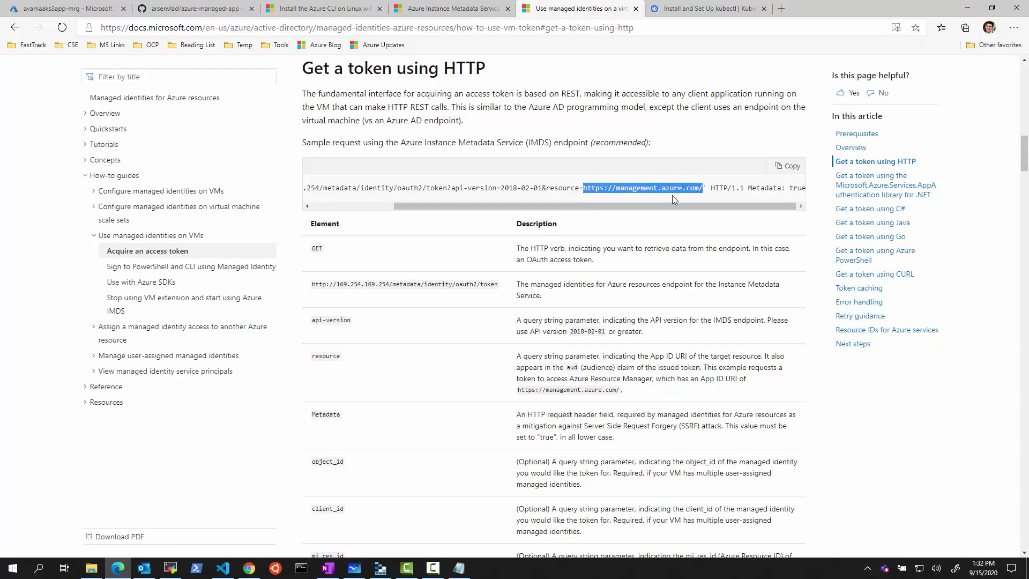
drag(471, 206, 388, 206)
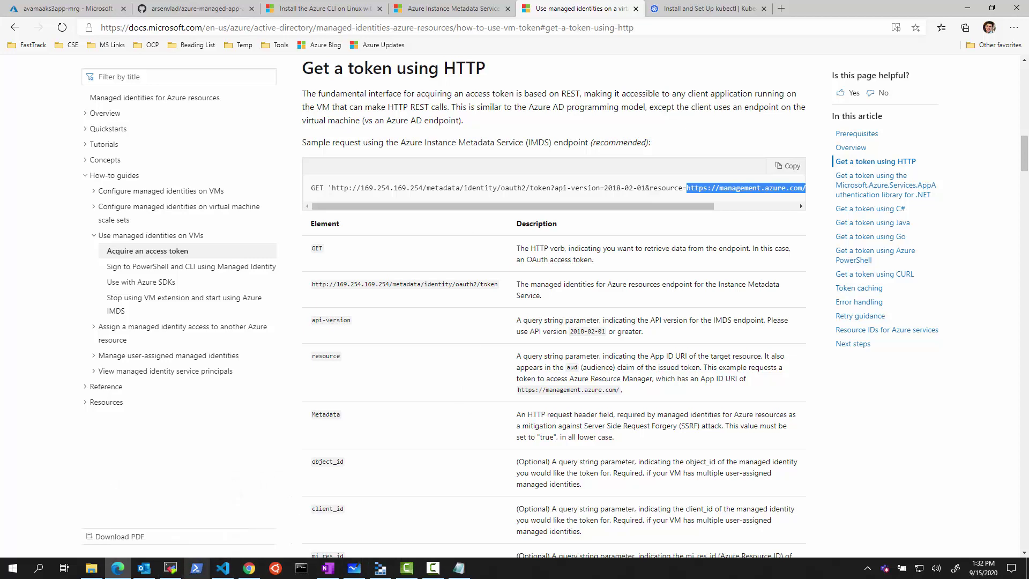
mouse_move(217, 576)
click(170, 568)
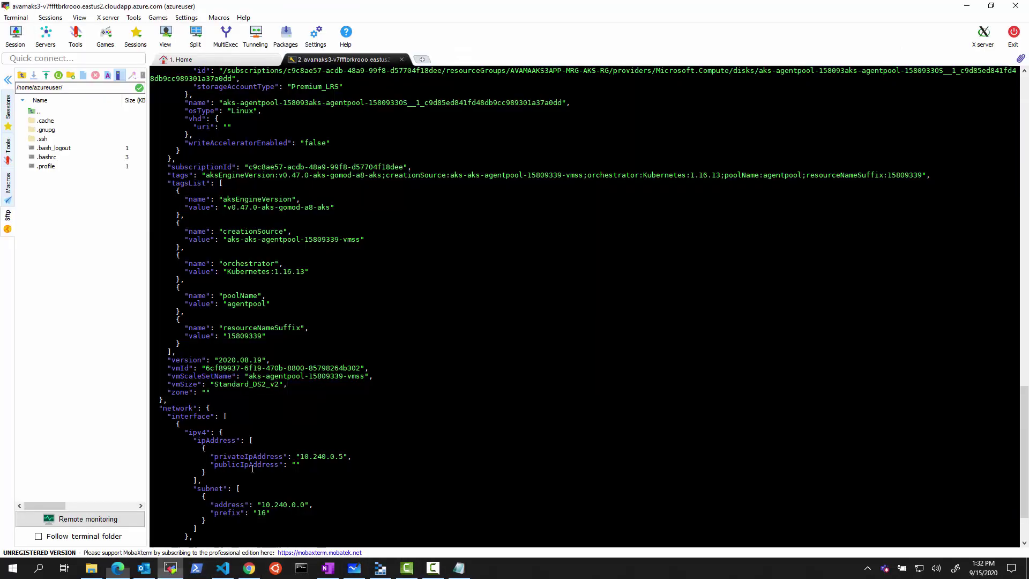
Run the copied curl command in the pod's shell to request a system assigned managed identity token for management.azure.com
scroll(478, 327, down, 4)
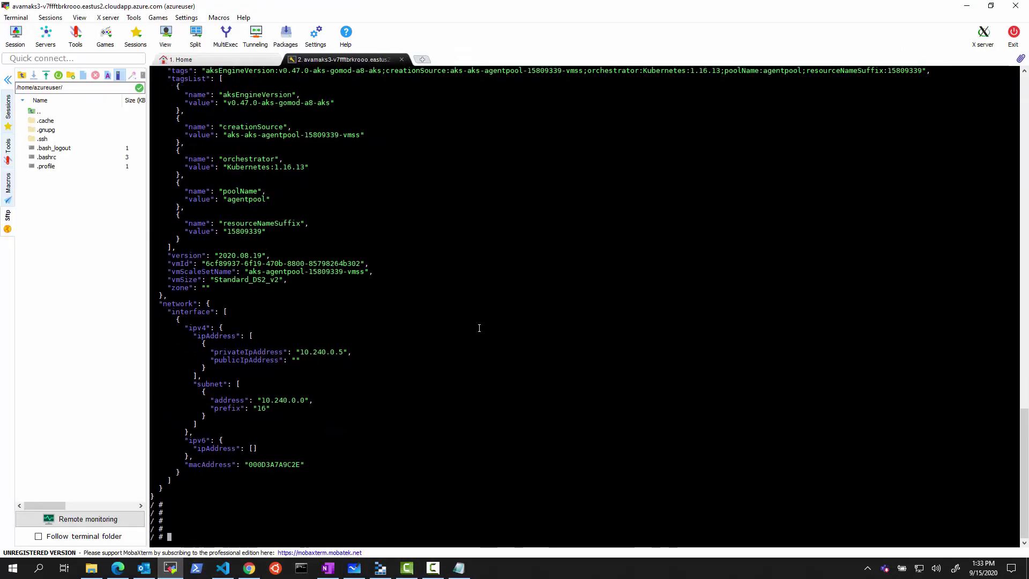
right_click(503, 463)
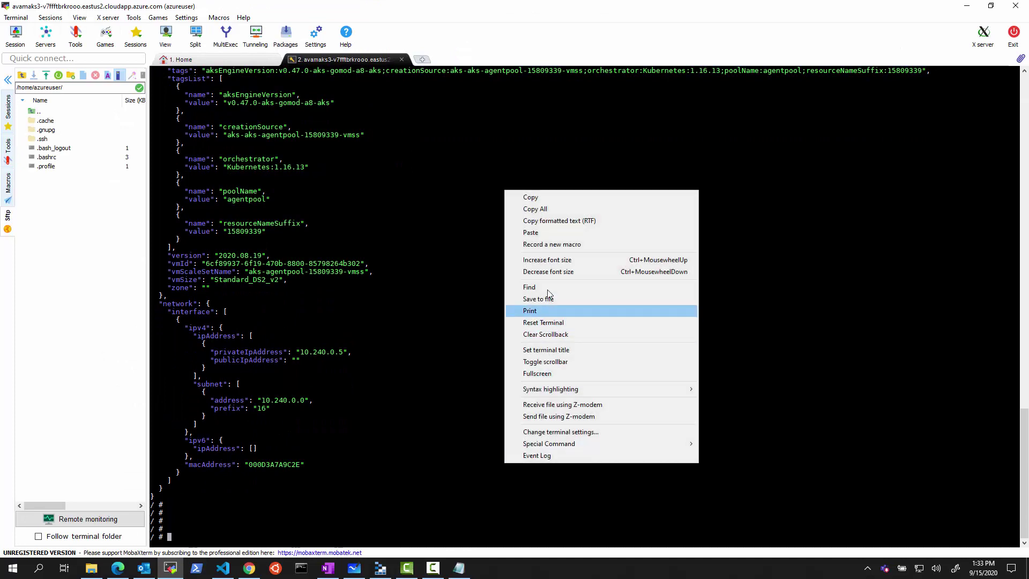
click(555, 232)
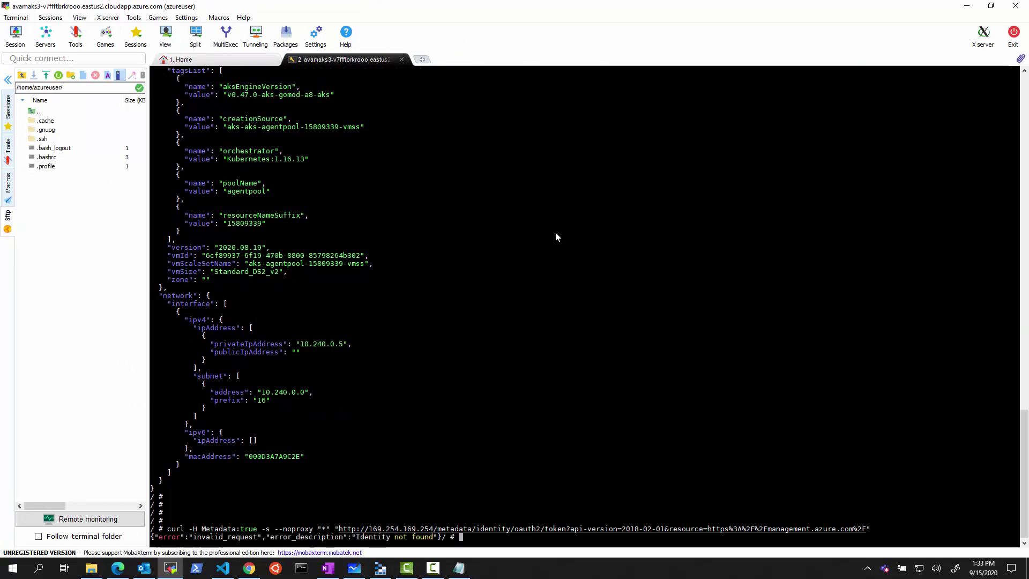
key(Return)
key(Return)
key(Return)
key(Return)
key(Return)
key(Return)
key(Return)
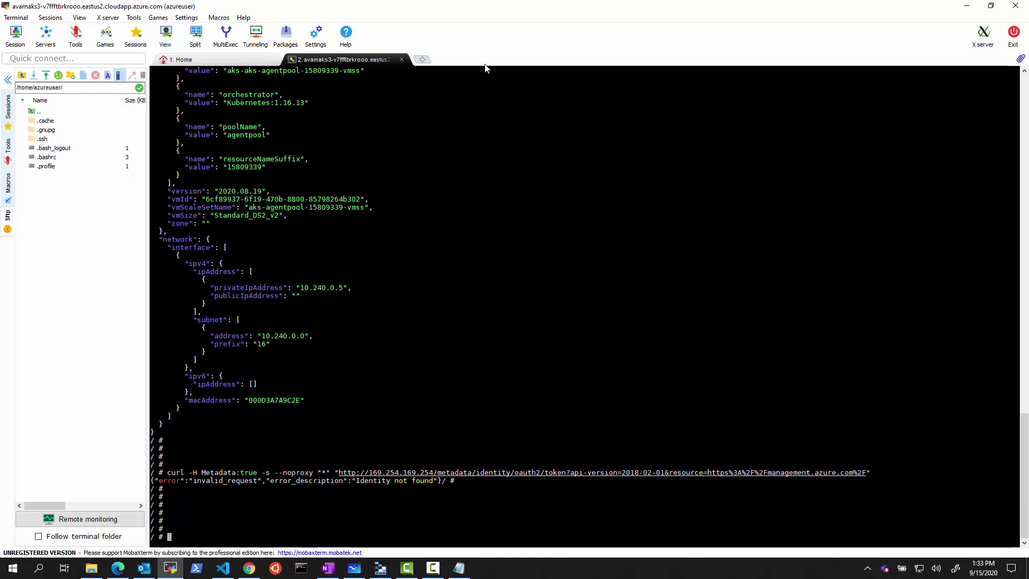
Review the optional client_id and mi_res_id query parameters for HTTP token requests in the managed identities documentation in the browser
click(117, 567)
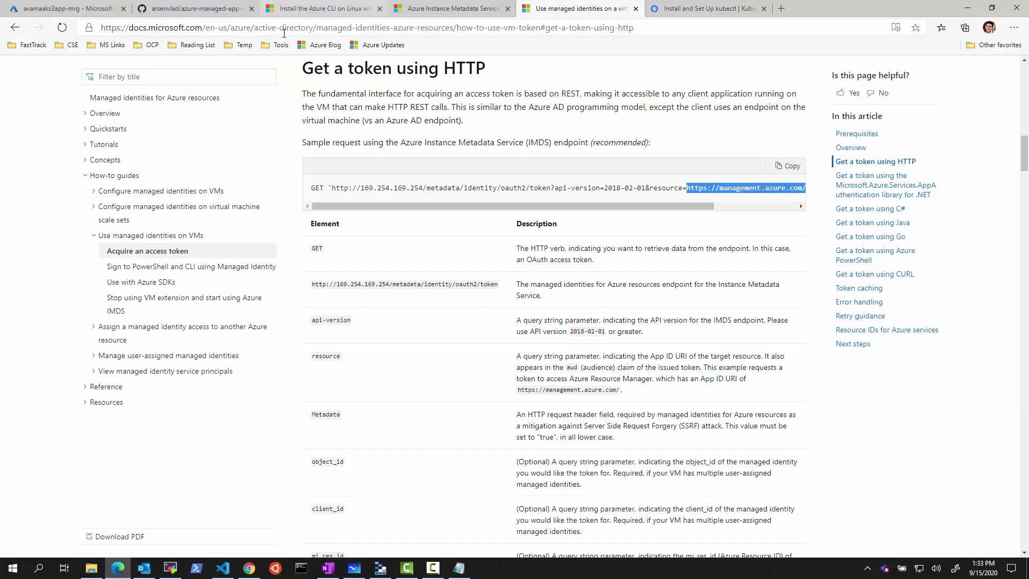
scroll(475, 370, down, 1)
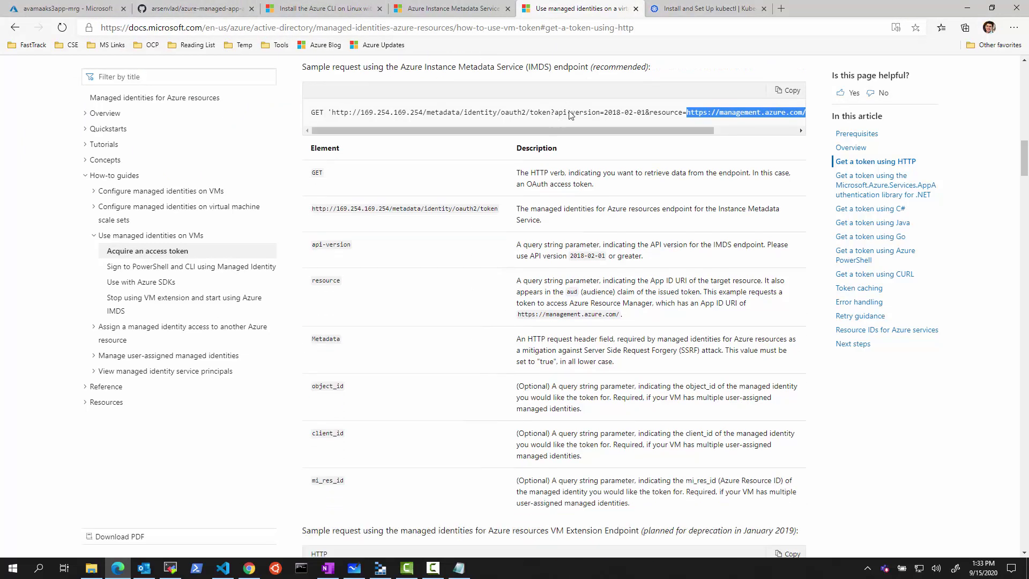
scroll(476, 369, down, 2)
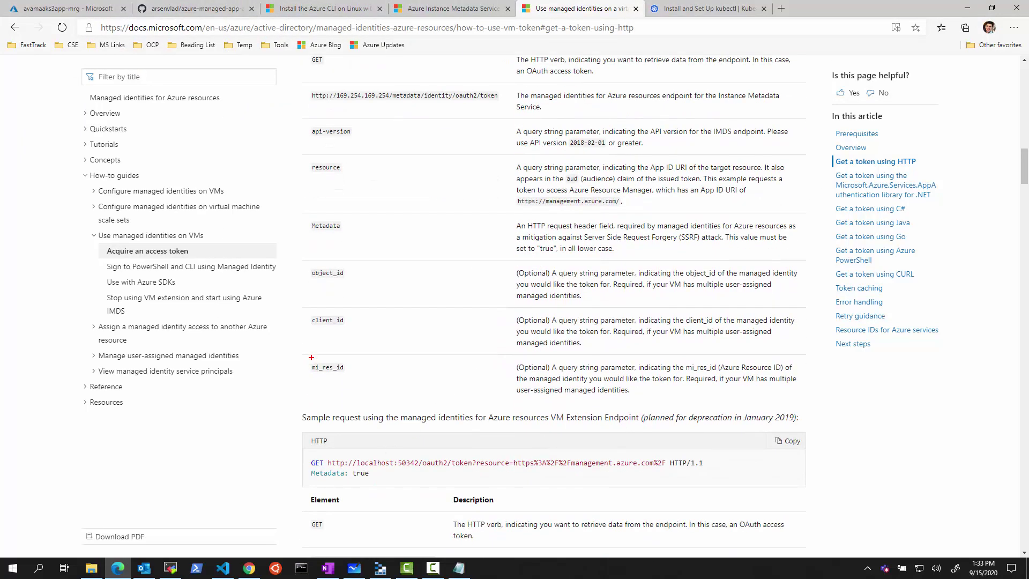
mouse_move(304, 302)
mouse_down()
mouse_move(366, 338)
mouse_move(366, 380)
mouse_up()
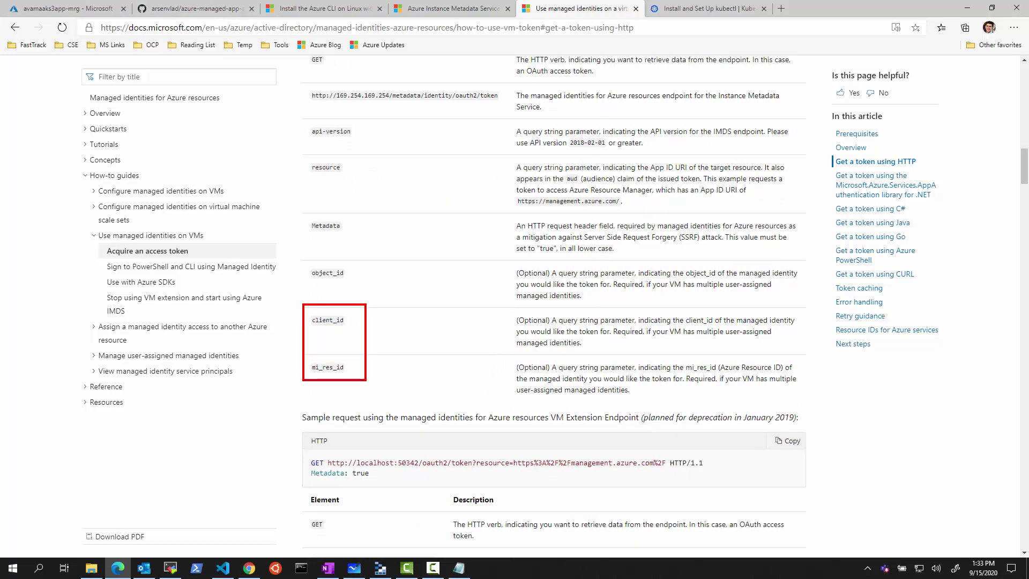
key(Escape)
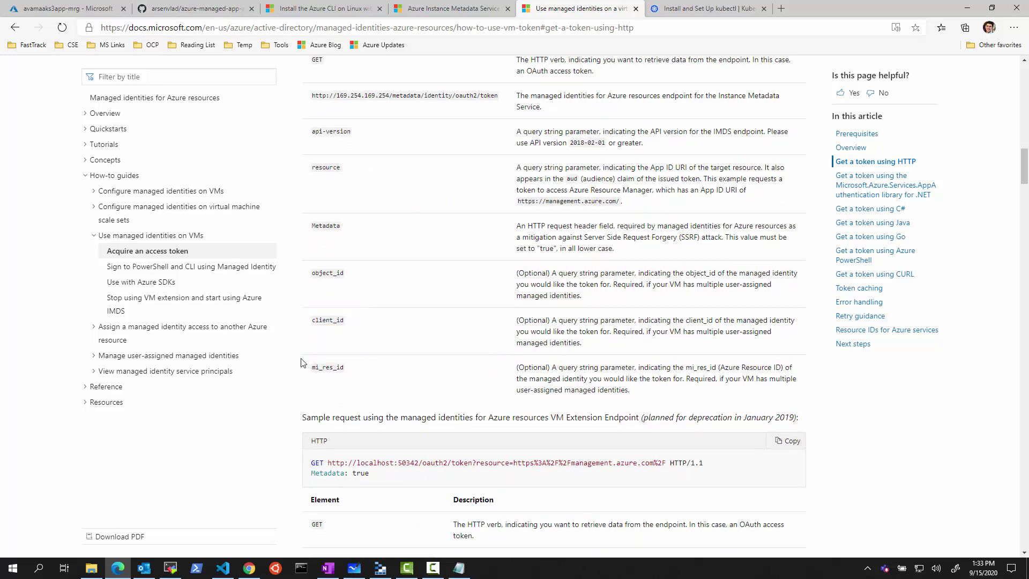
mouse_move(307, 364)
mouse_down()
mouse_move(658, 376)
mouse_move(810, 398)
mouse_up()
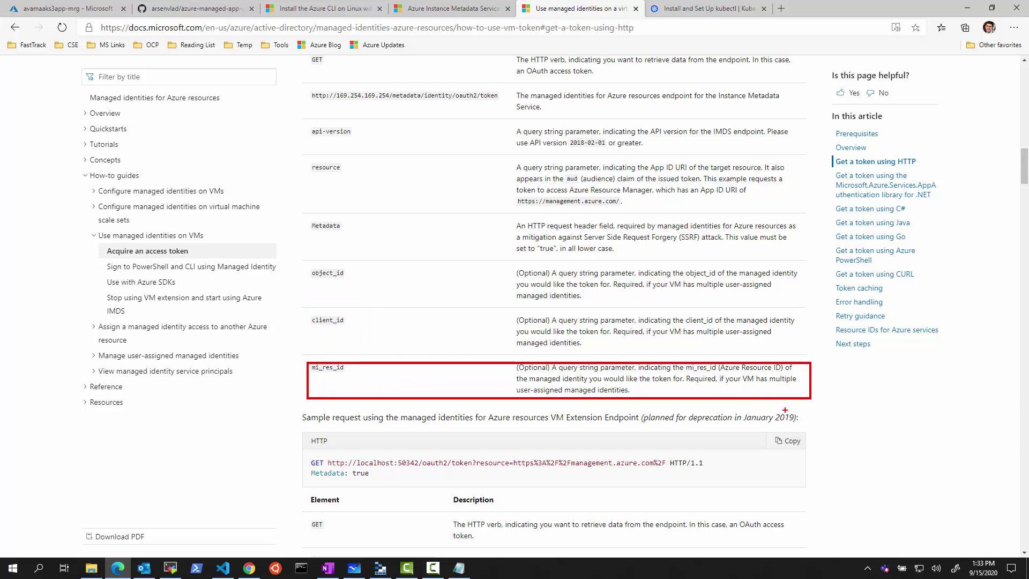
key(Escape)
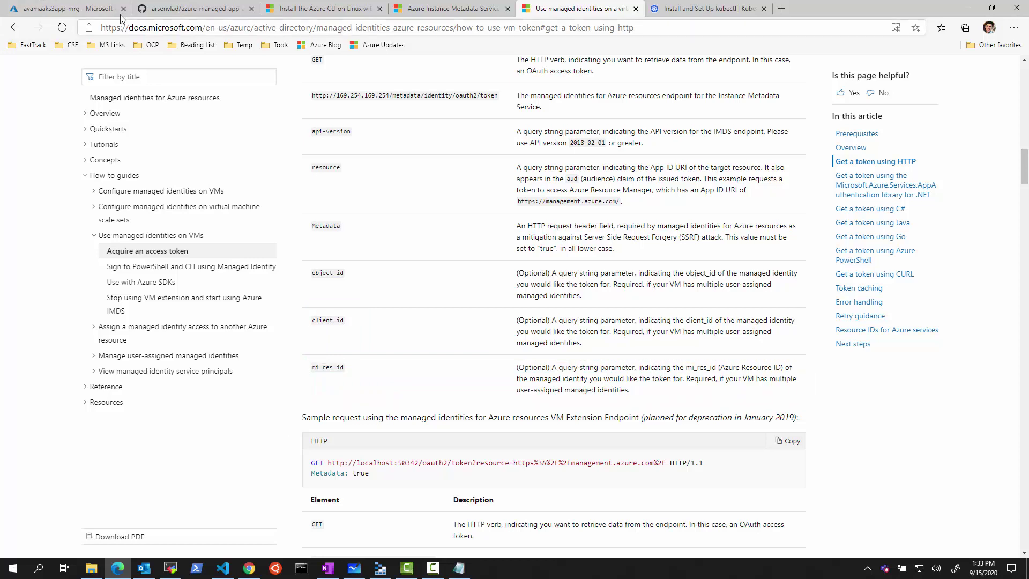
Copy the README's curl command for a specific user assigned managed identity of the VMSS into the Notepad notes
click(155, 9)
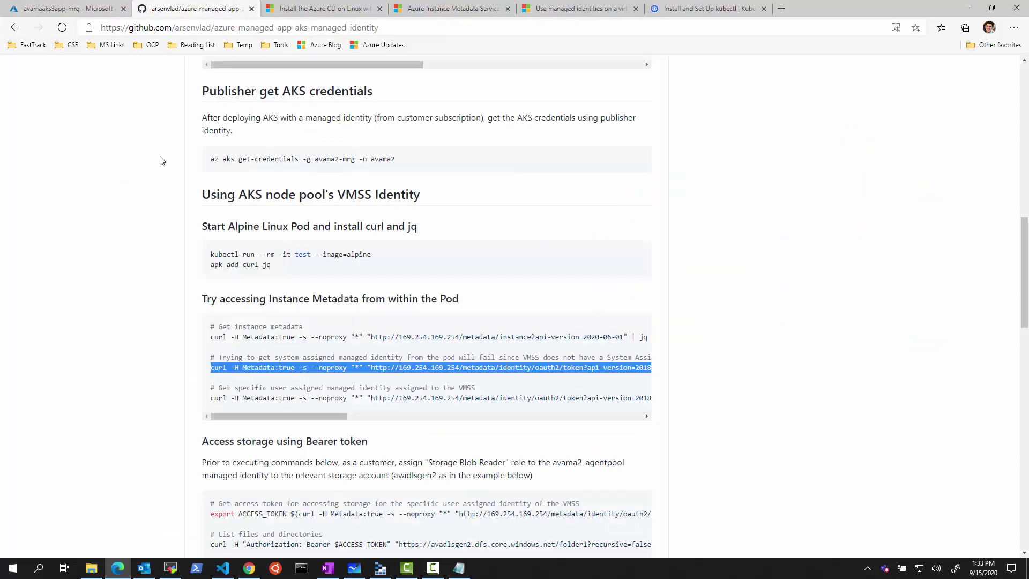
triple_click(353, 397)
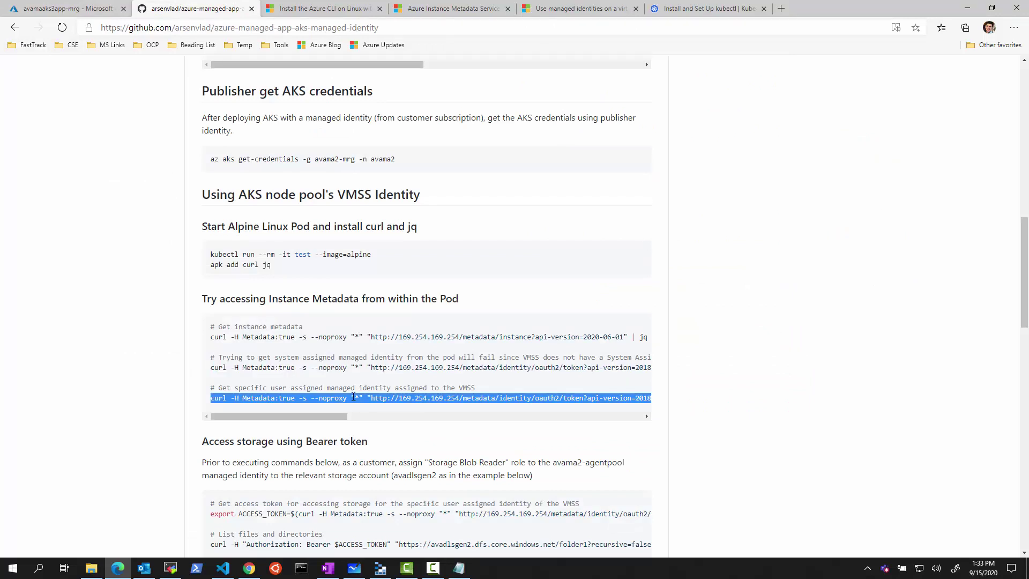
click(459, 568)
click(572, 470)
key(ctrl+v)
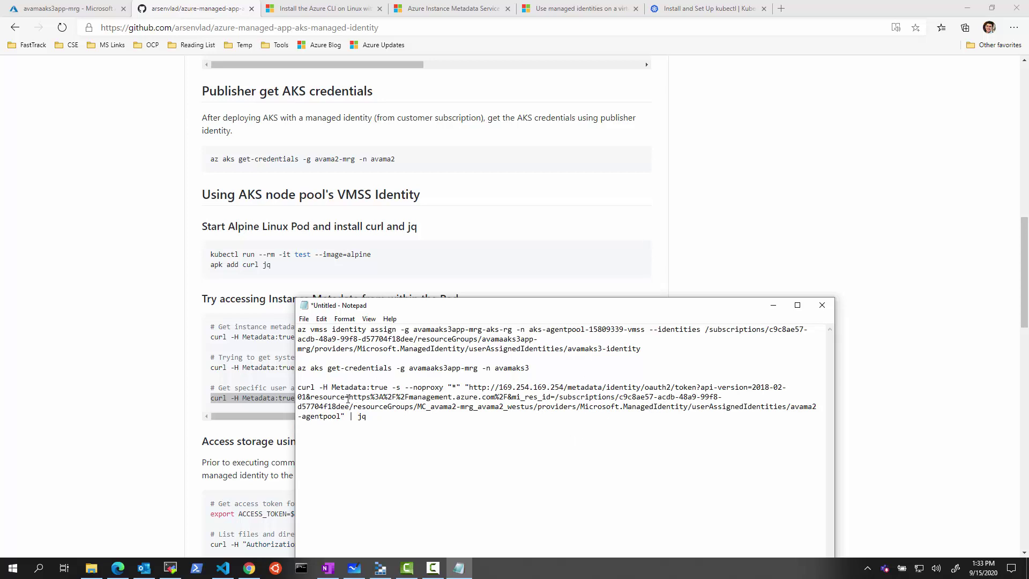
Replace the mi_res_id value in the Notepad curl command with the Resource ID from avamaks3-identity's properties in the Azure portal
drag(355, 397, 568, 415)
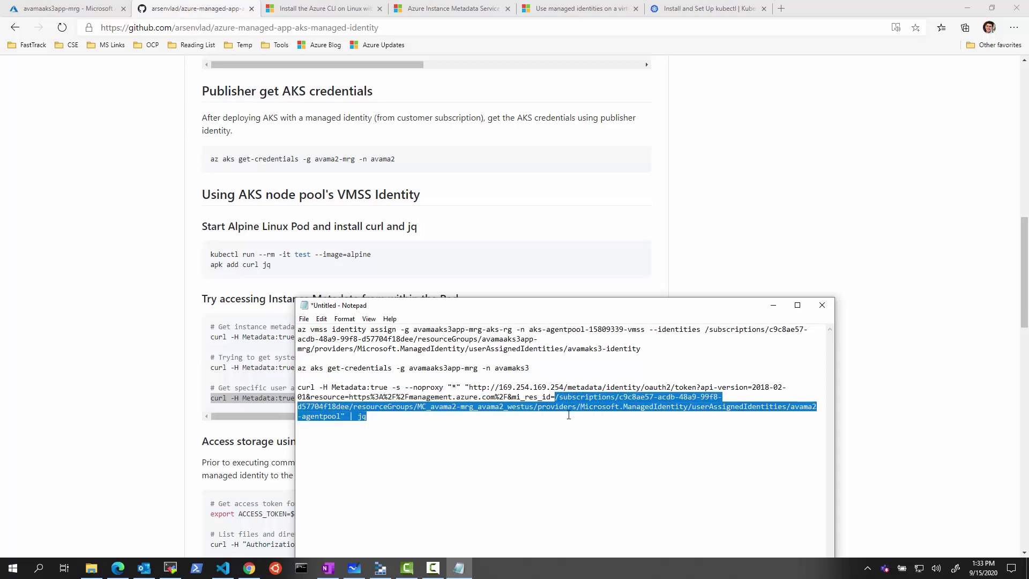
click(56, 8)
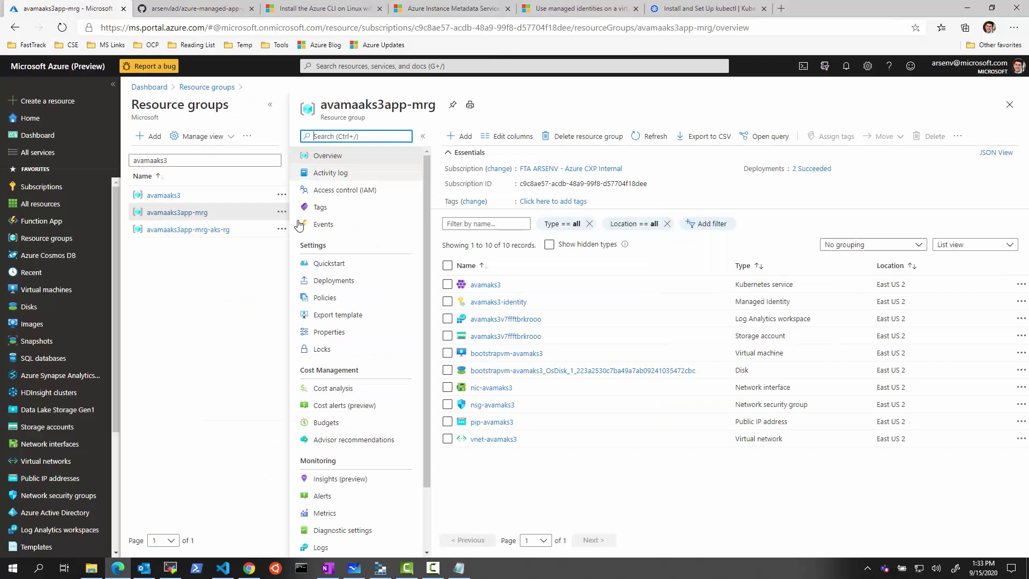
click(503, 301)
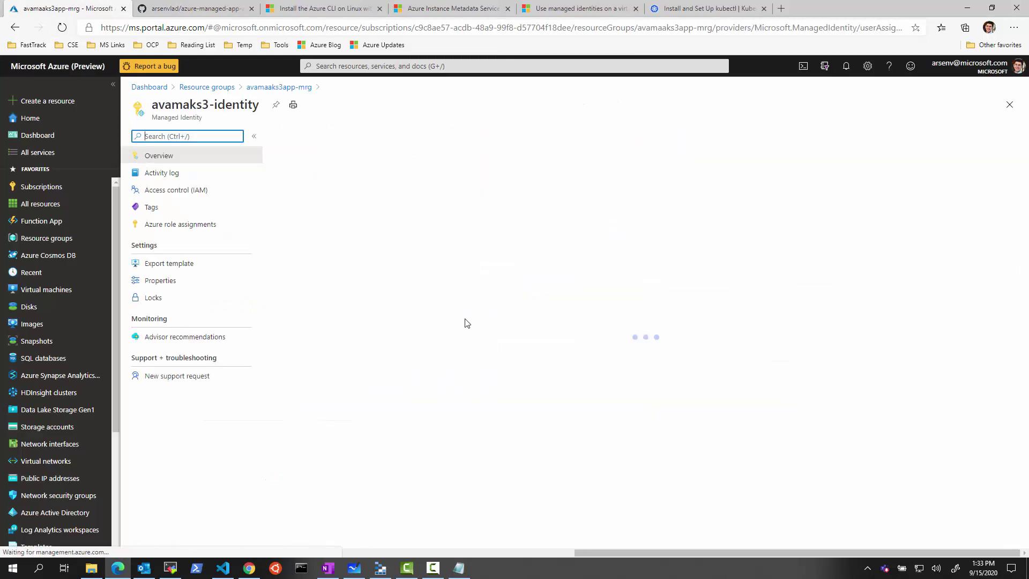
click(170, 281)
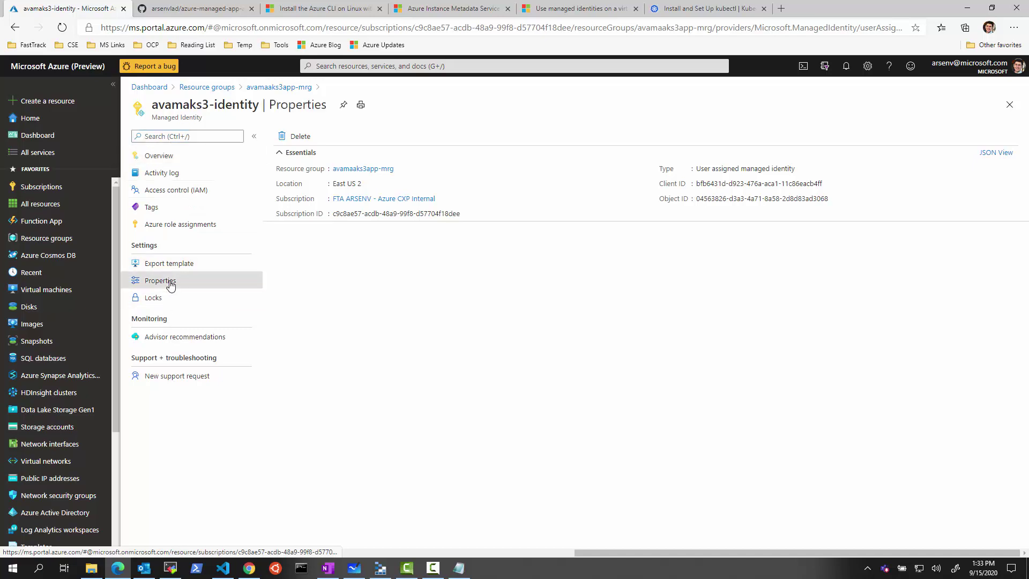
click(444, 303)
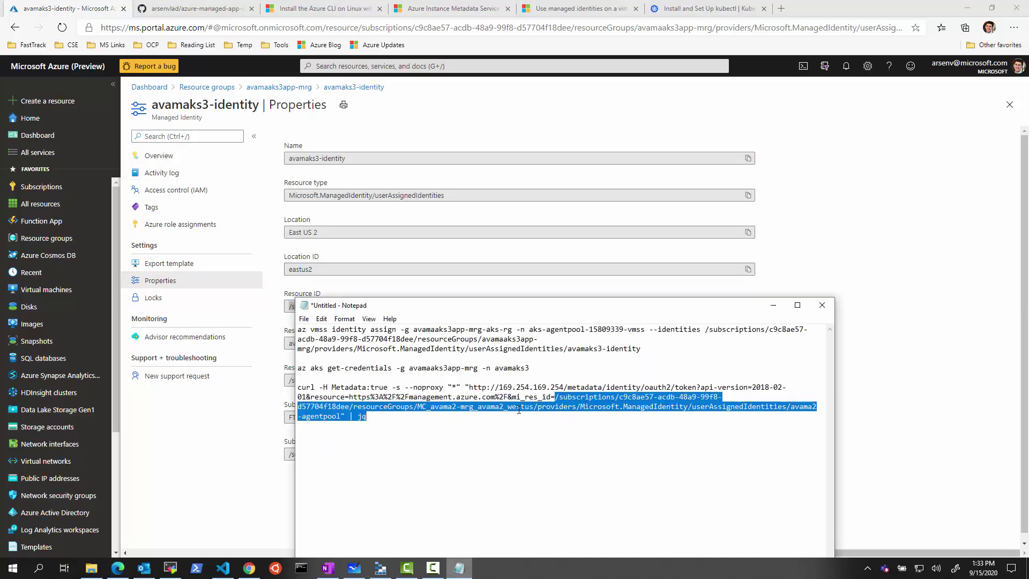
click(458, 567)
click(593, 447)
drag(555, 396, 258, 387)
text(/subscriptions/c9c8ae57-acdb-48a9-99f8-d57704f18dee/resourceGroups/avamaks3app-mrg/providers/Microsoft.ManagedIdentity/userAssignedIdentities/avamaks3-identity)
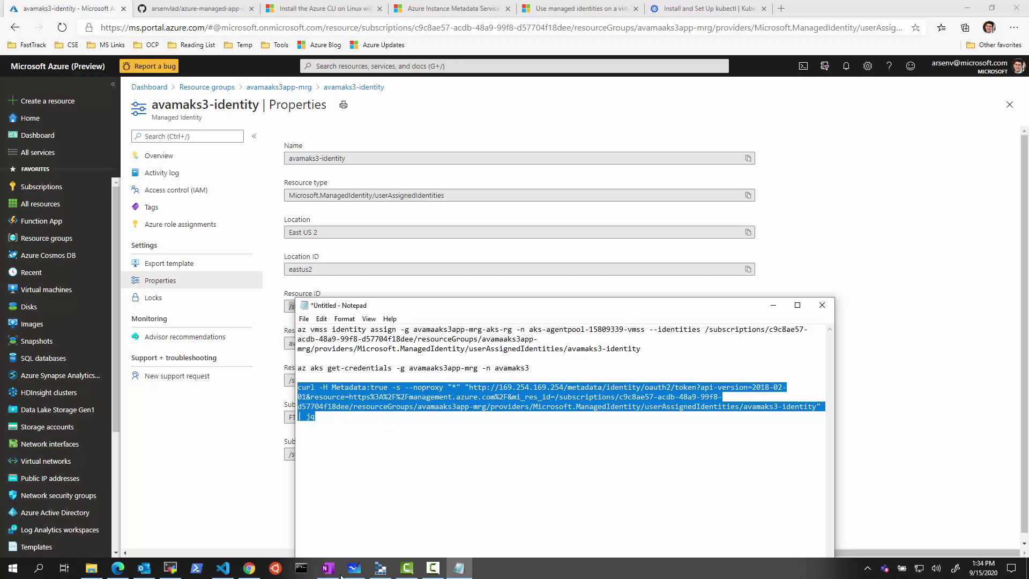
Run the edited curl command in the MobaXterm pod shell to get a token for avamaks3-identity, formatted with jq
click(170, 568)
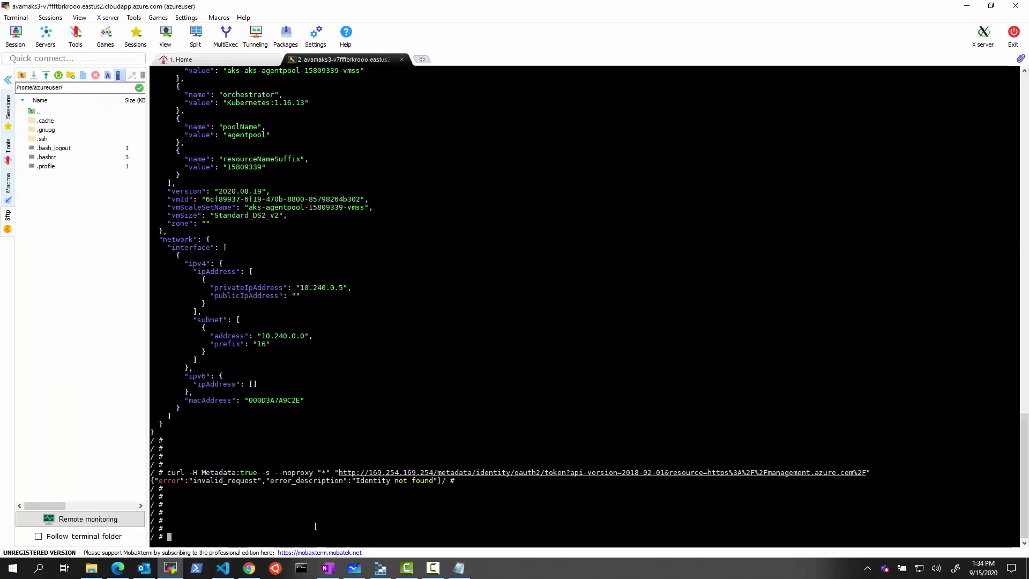
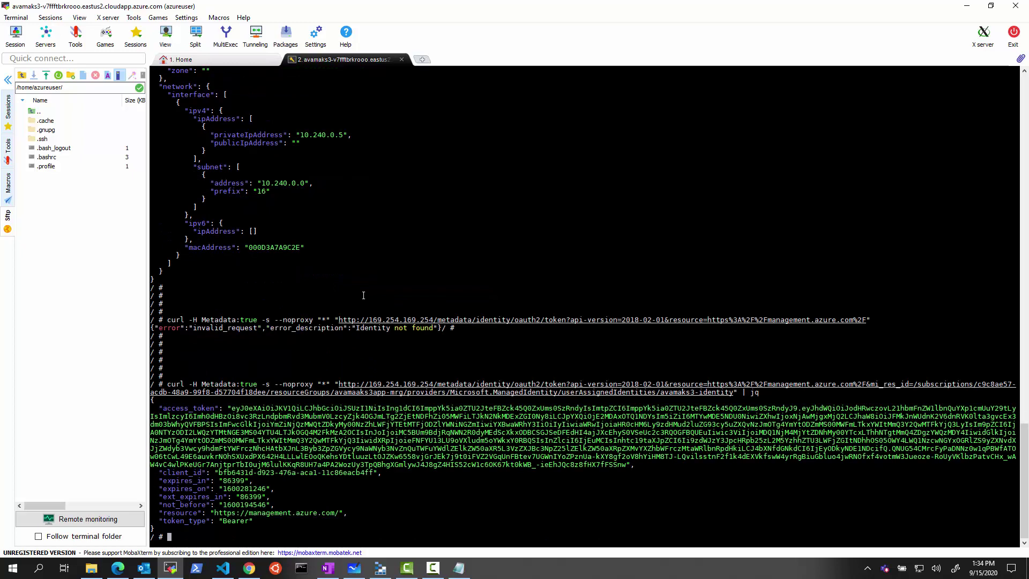
key(Return)
key(Return)
key(Return)
key(Return)
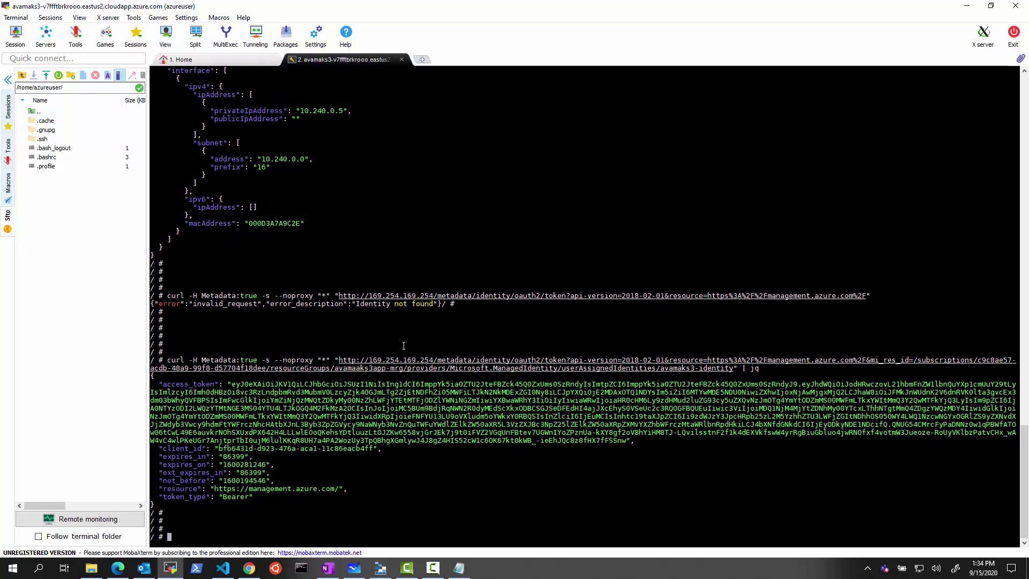
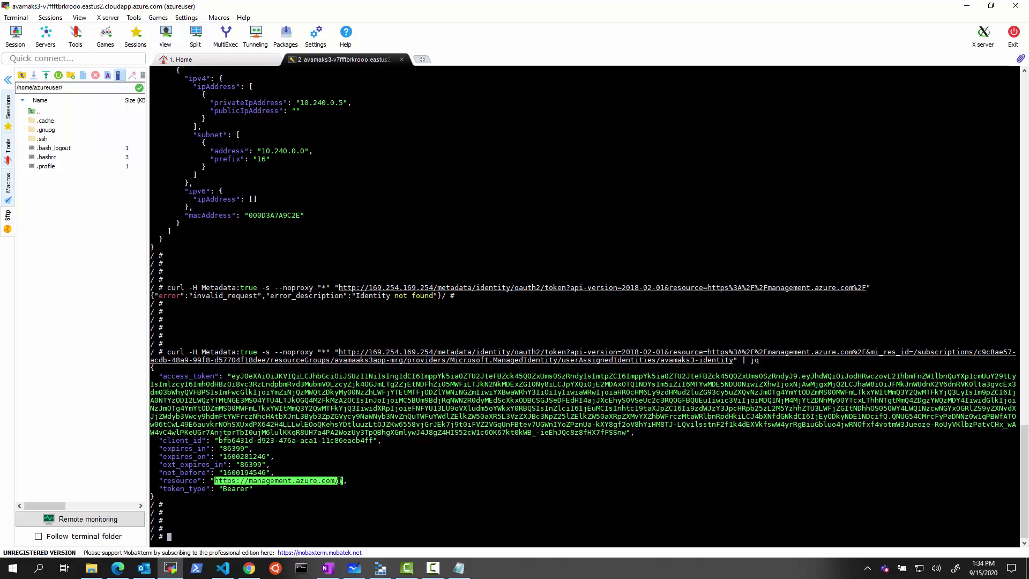
Read the README's "Access storage using Bearer token" prerequisites in the browser and check the Azure role assignments of avamaks3-identity
click(118, 568)
click(203, 8)
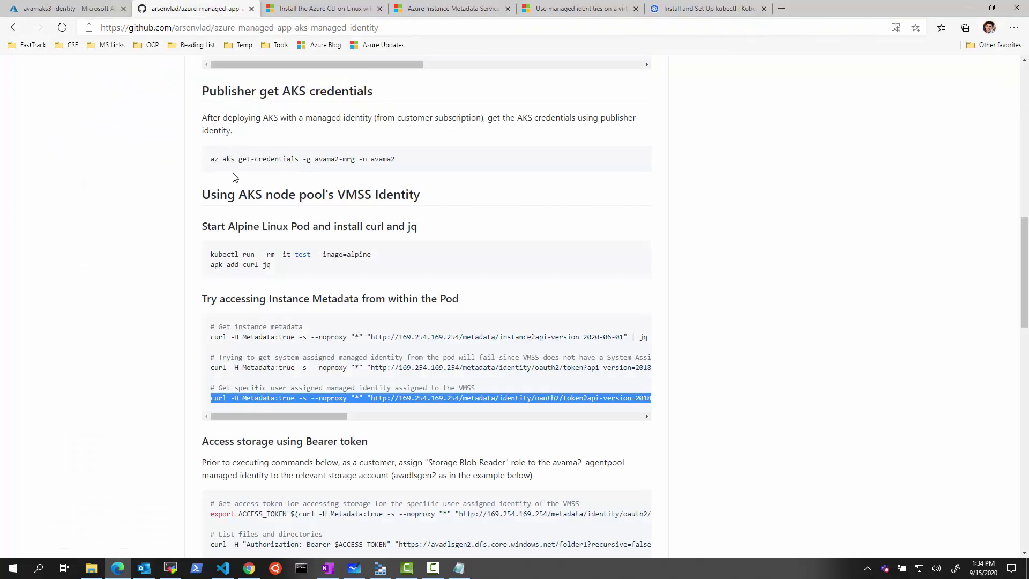
scroll(320, 436, down, 2)
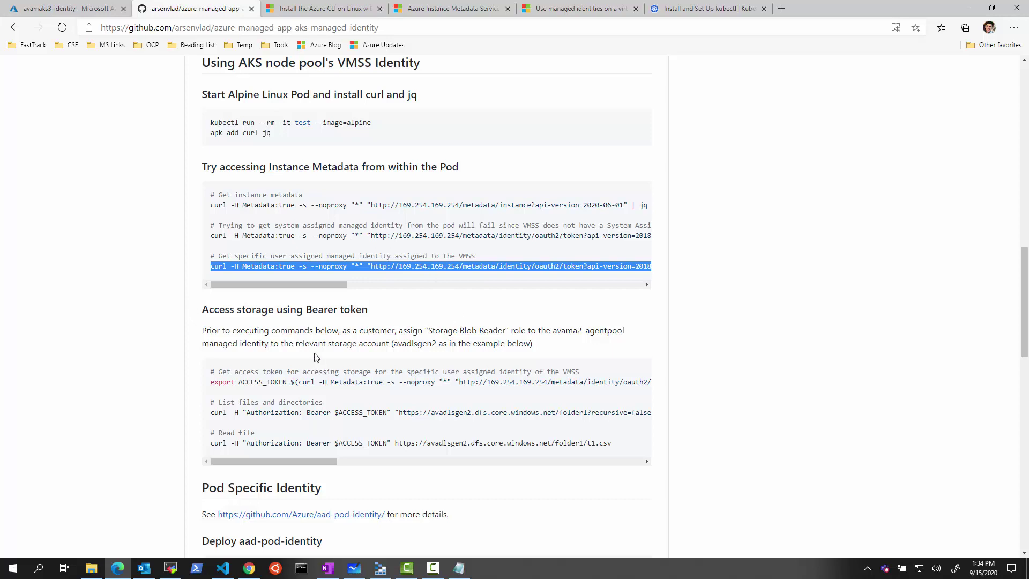
scroll(316, 356, down, 1)
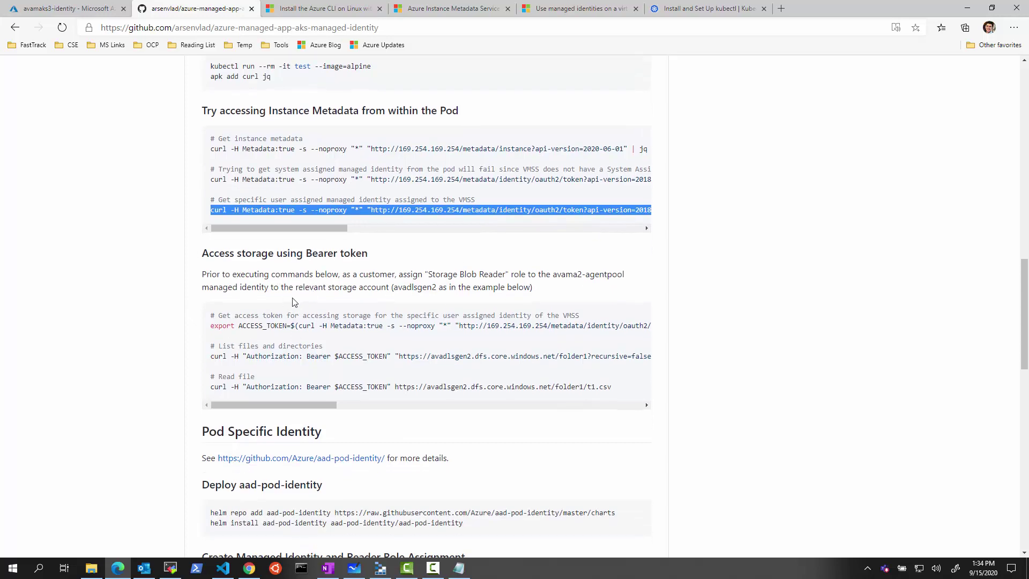
drag(203, 275, 498, 276)
click(440, 277)
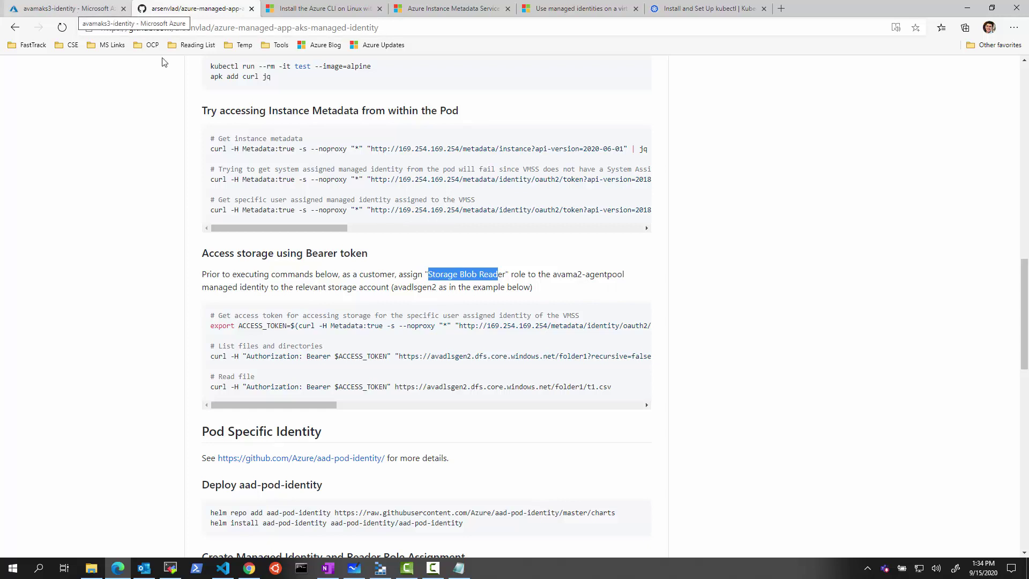
key(ctrl+1)
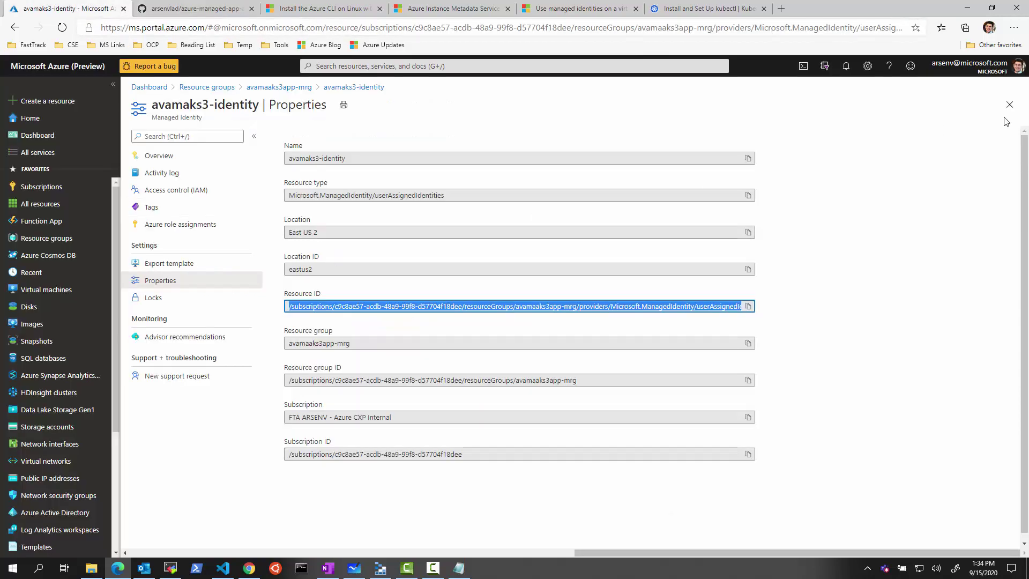
click(180, 224)
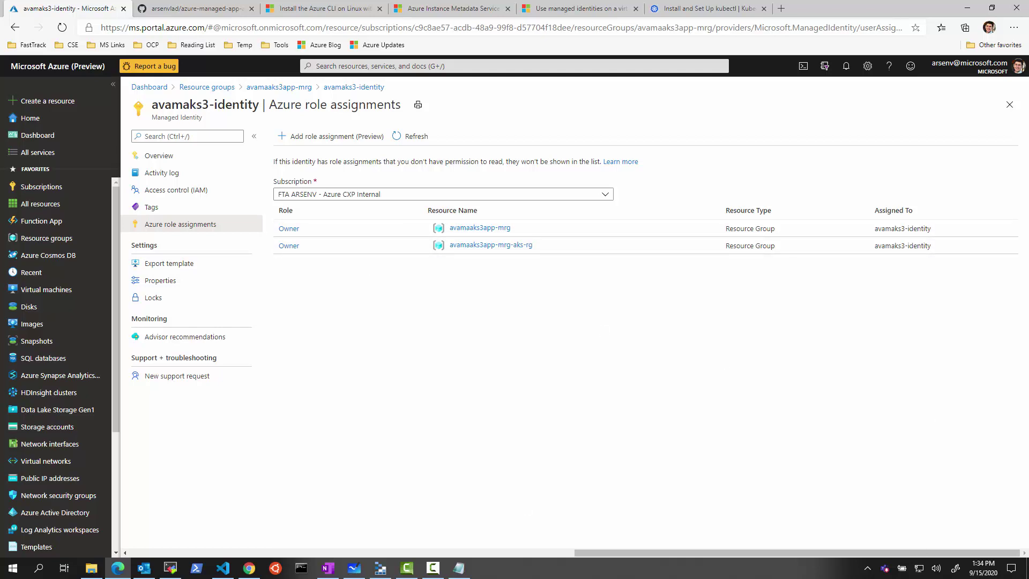
Add the README's export ACCESS_TOKEN command for storage.azure.com to Notepad and set its mi_res_id to the avamaks3-identity resource ID
key(ctrl+Tab)
key(alt+Tab)
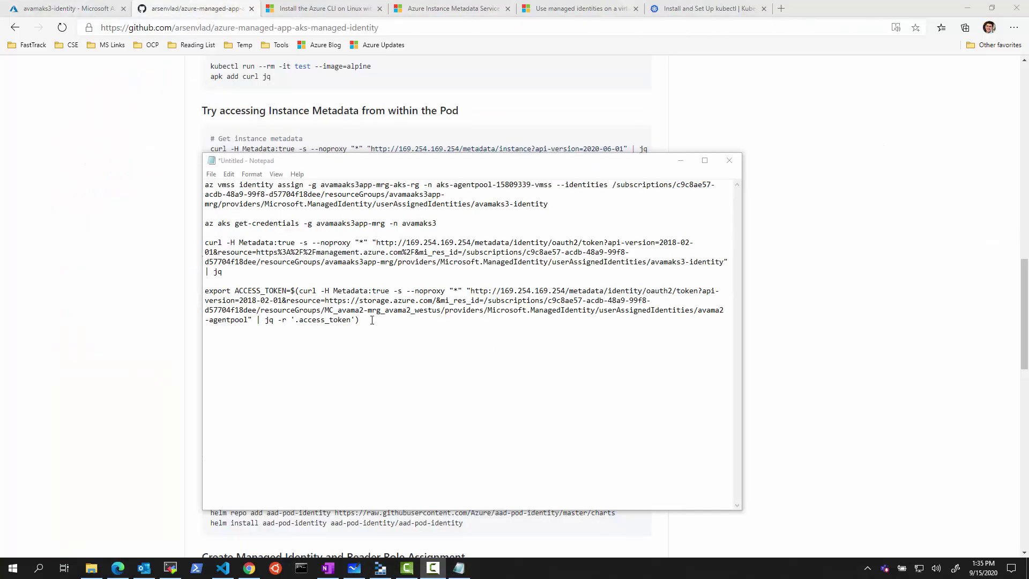
drag(438, 161, 420, 128)
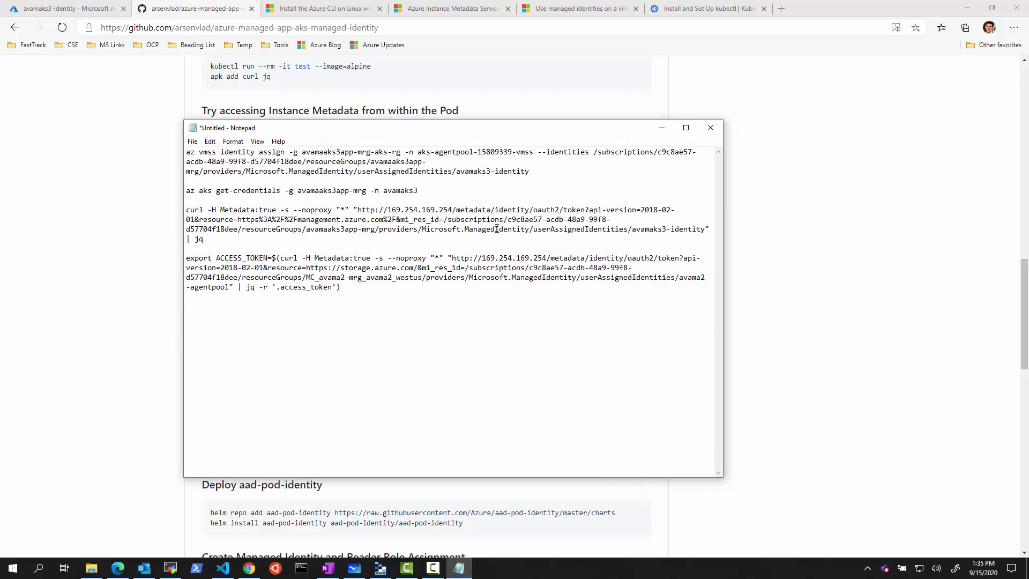
drag(443, 220, 702, 231)
key(ctrl+c)
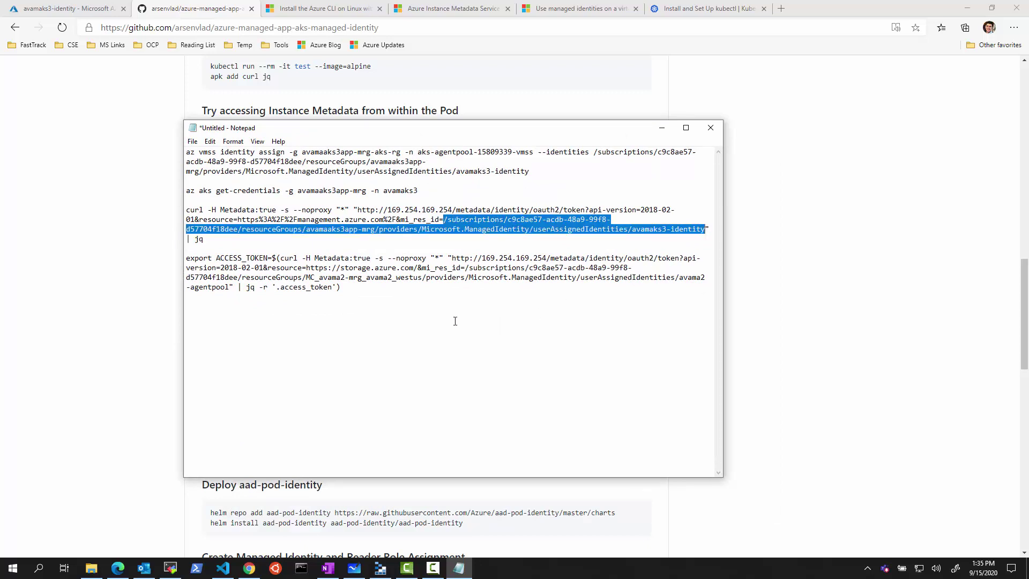
drag(464, 268, 230, 287)
key(ctrl+v)
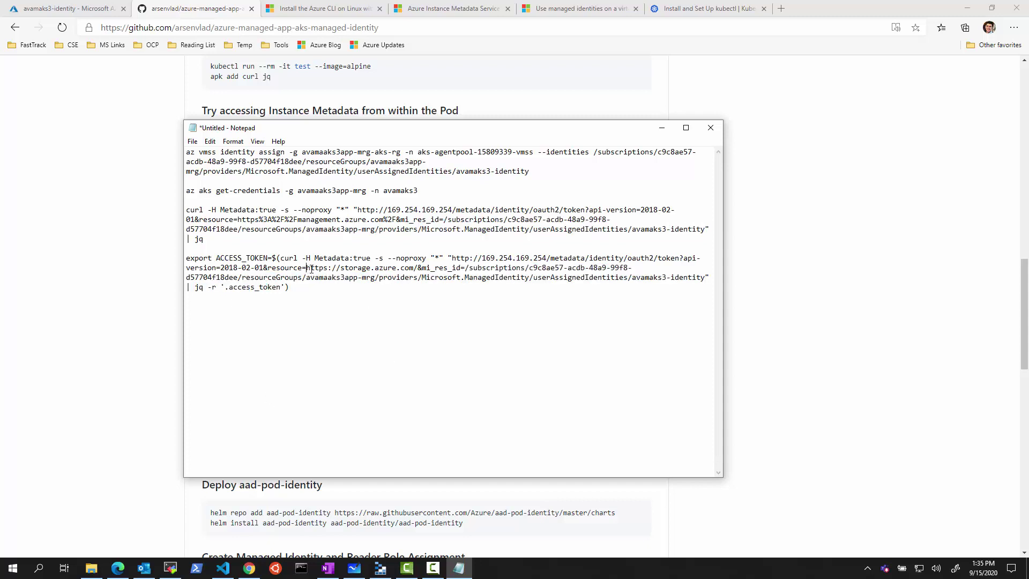
drag(307, 268, 416, 270)
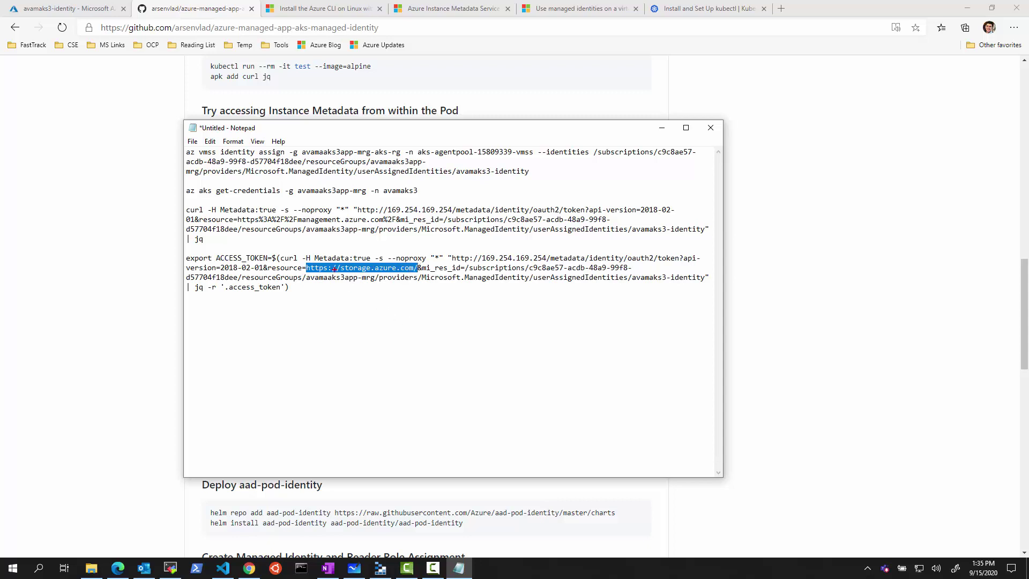
drag(294, 214, 390, 225)
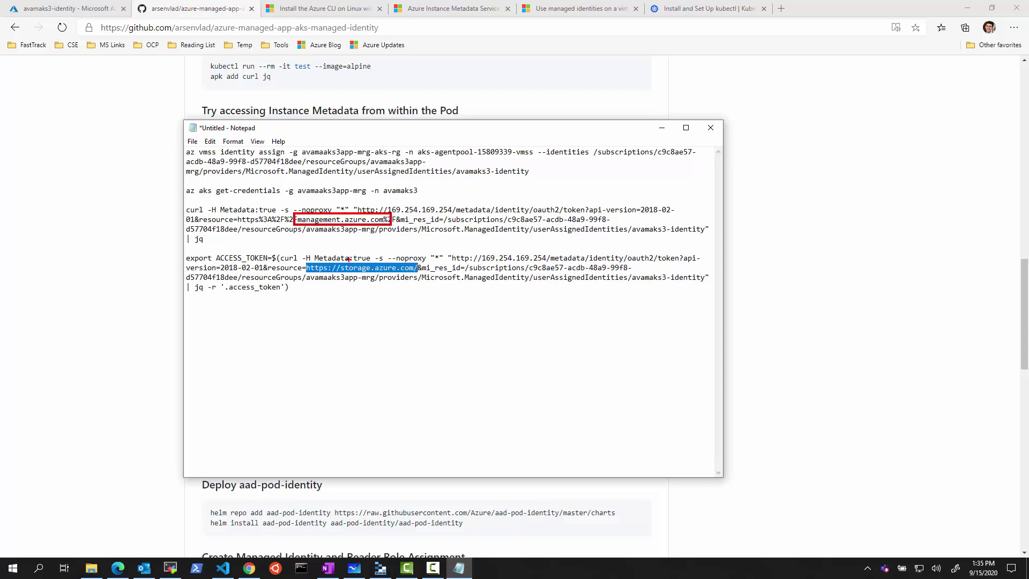
drag(304, 263, 420, 277)
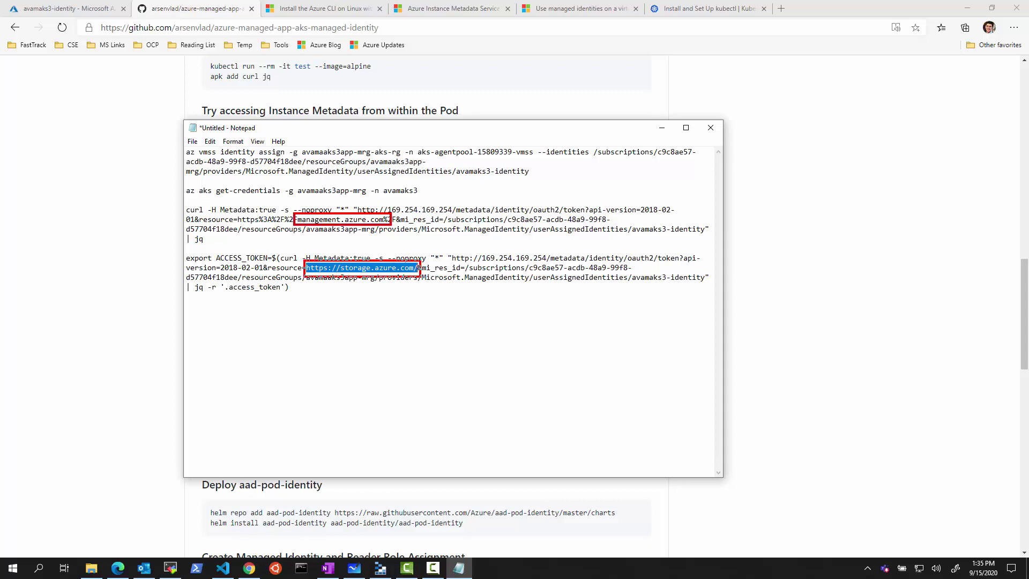
key(Escape)
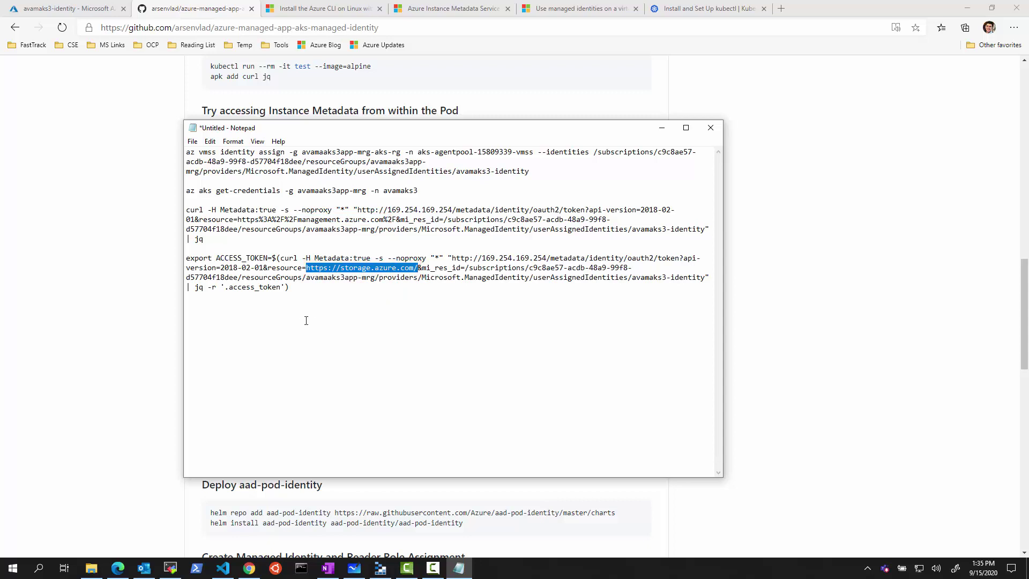
Run the export ACCESS_TOKEN command from Notepad in the MobaXterm pod shell and echo $ACCESS_TOKEN
mouse_move(193, 280)
mouse_down()
mouse_move(290, 293)
mouse_move(278, 267)
mouse_move(163, 261)
mouse_up()
key(Escape)
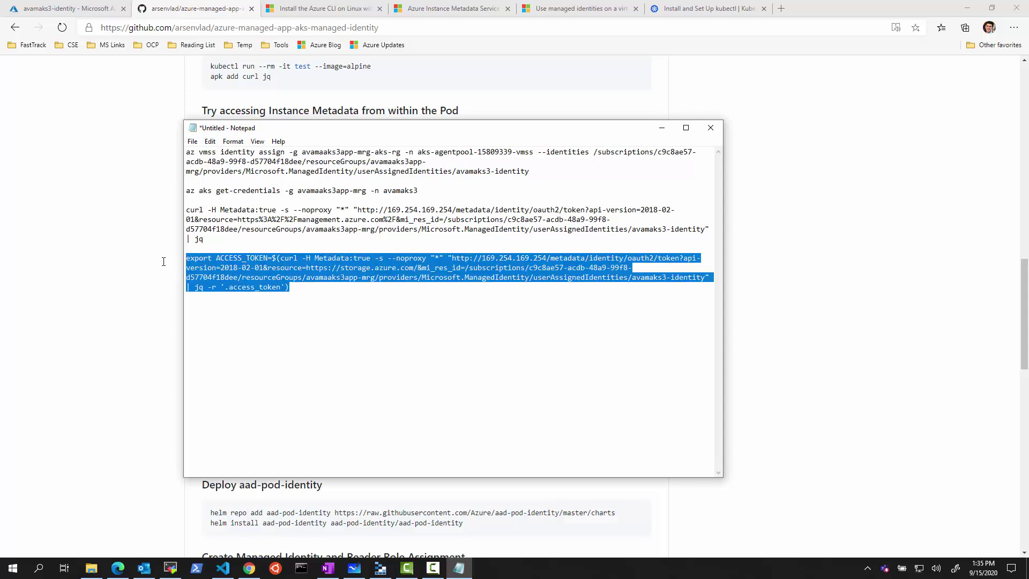
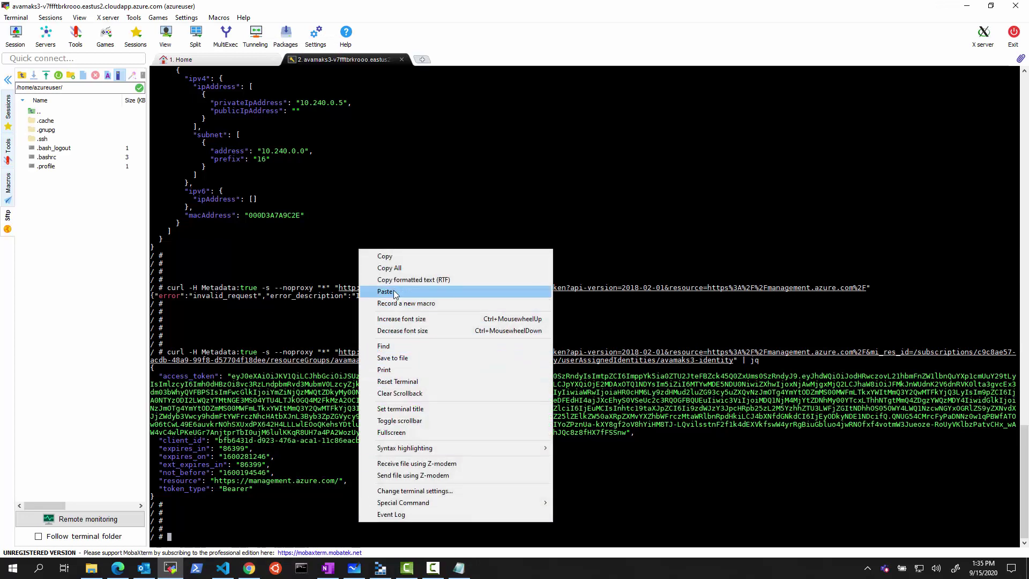
click(393, 292)
key(Return)
key(Return)
key(Return)
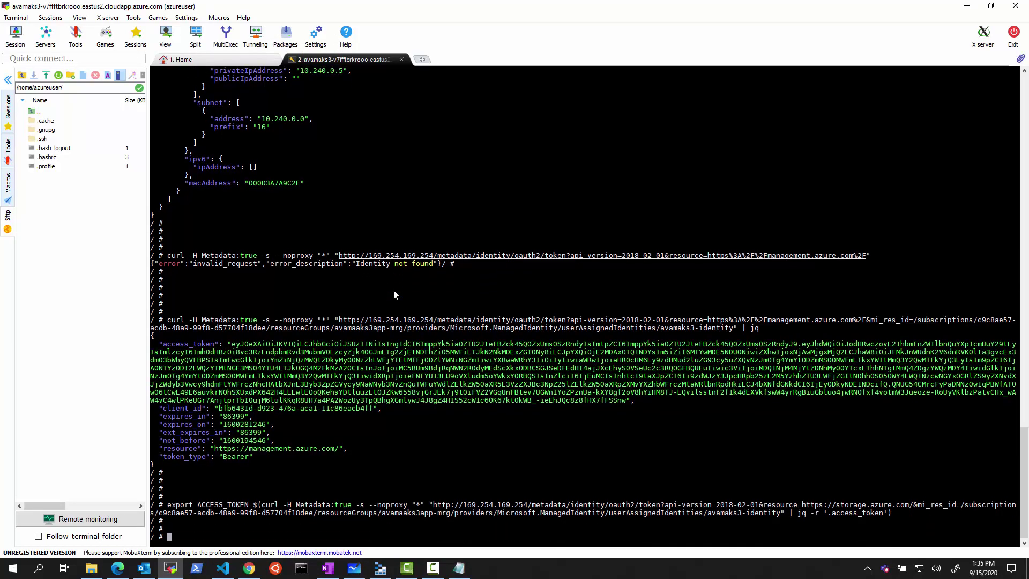
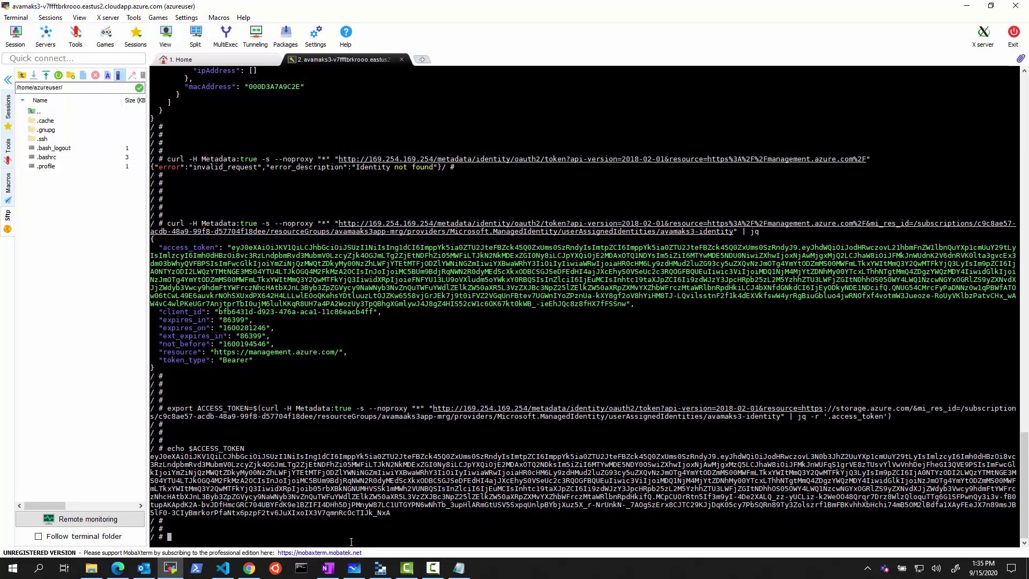
Copy the README's "List files and directories" curl command from the browser and add it below the export command in Notepad
click(118, 567)
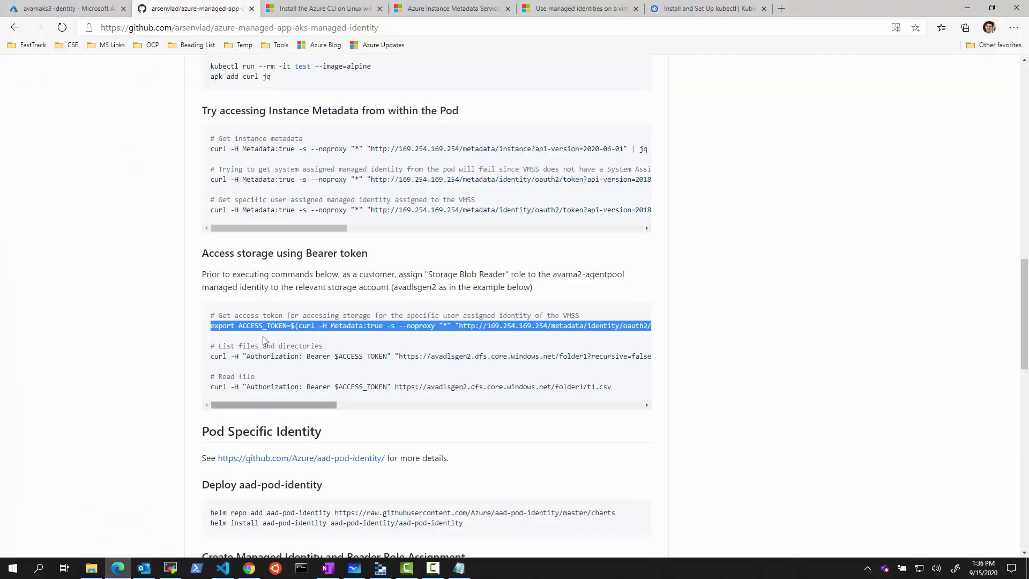
triple_click(284, 356)
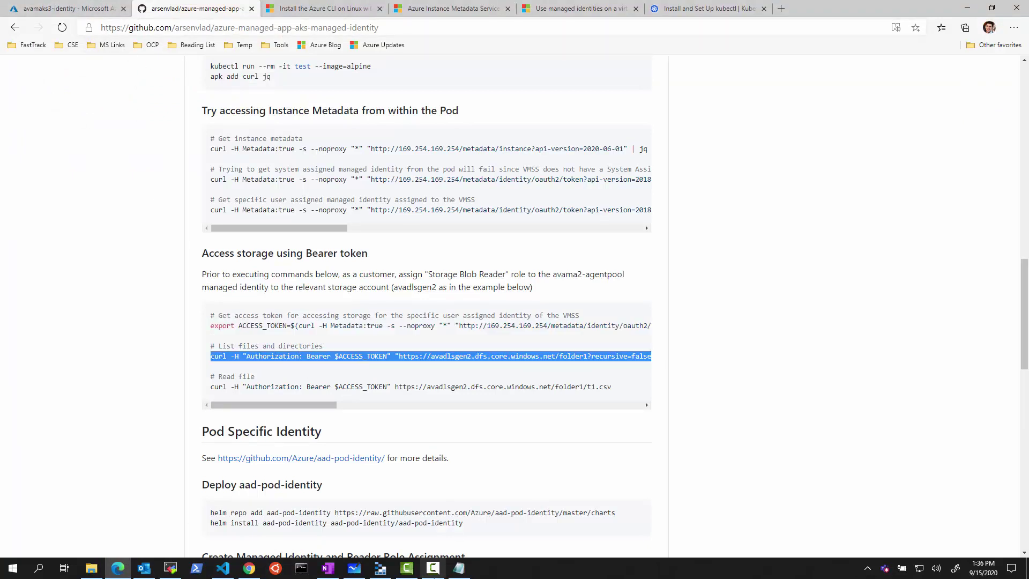
click(458, 568)
click(480, 349)
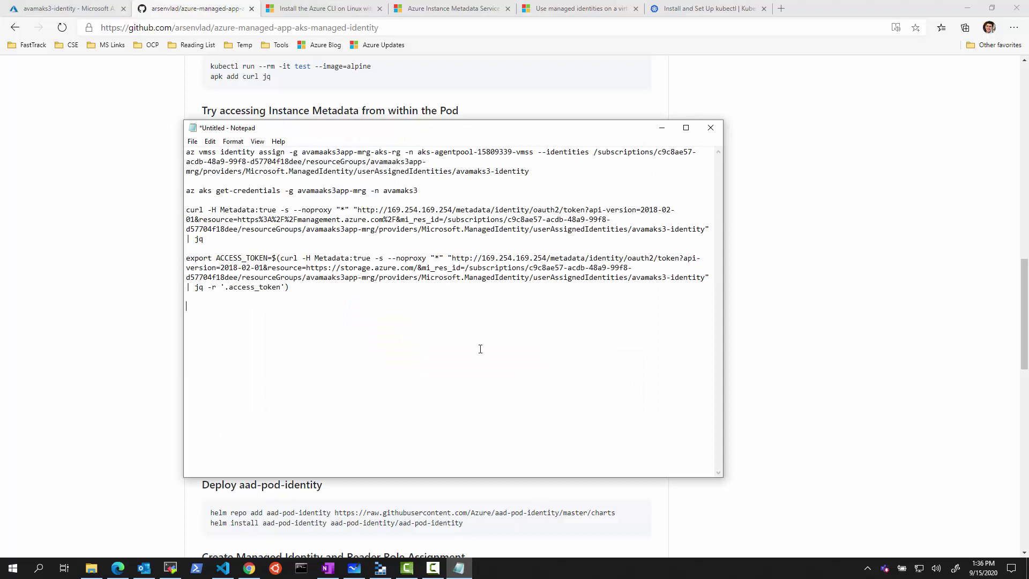
text(curl -H "Authorization: Bearer $ACCESS_TOKEN" "https://avadlsgen2.dfs.core.windows.net/folder1?recursive=false&resource=filesystem" | jq)
drag(227, 306, 285, 308)
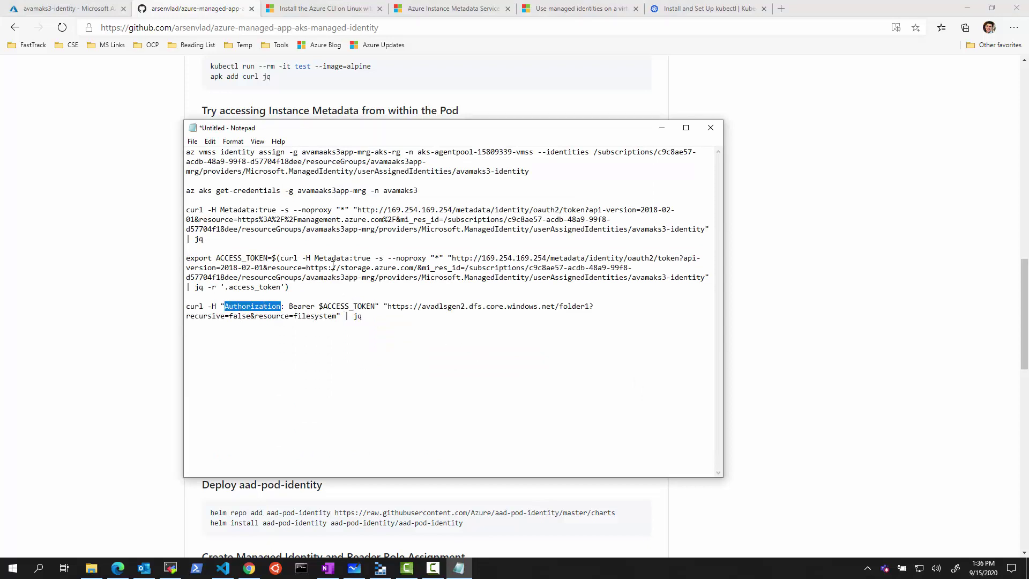
drag(421, 306, 465, 307)
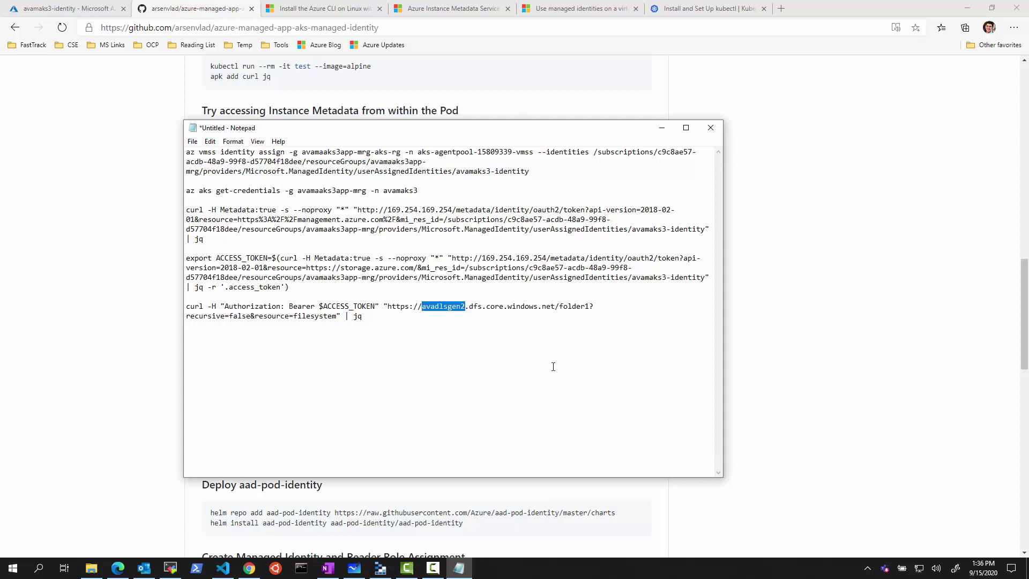
View the contents of blob container folder1 in the ADLS Gen2 account avamaks3v7ffftbrkrooo using Azure Storage Explorer
click(79, 9)
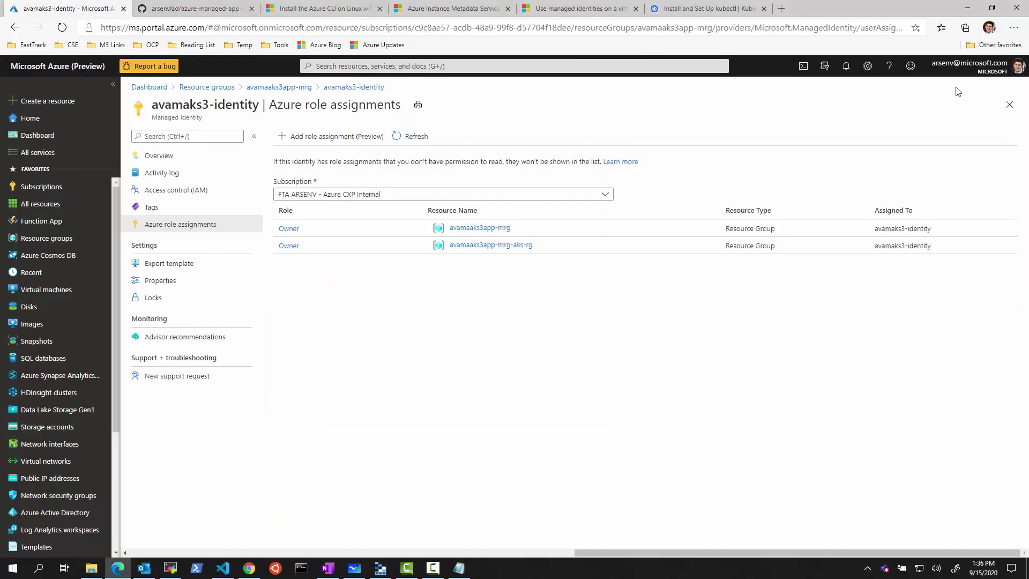
click(378, 565)
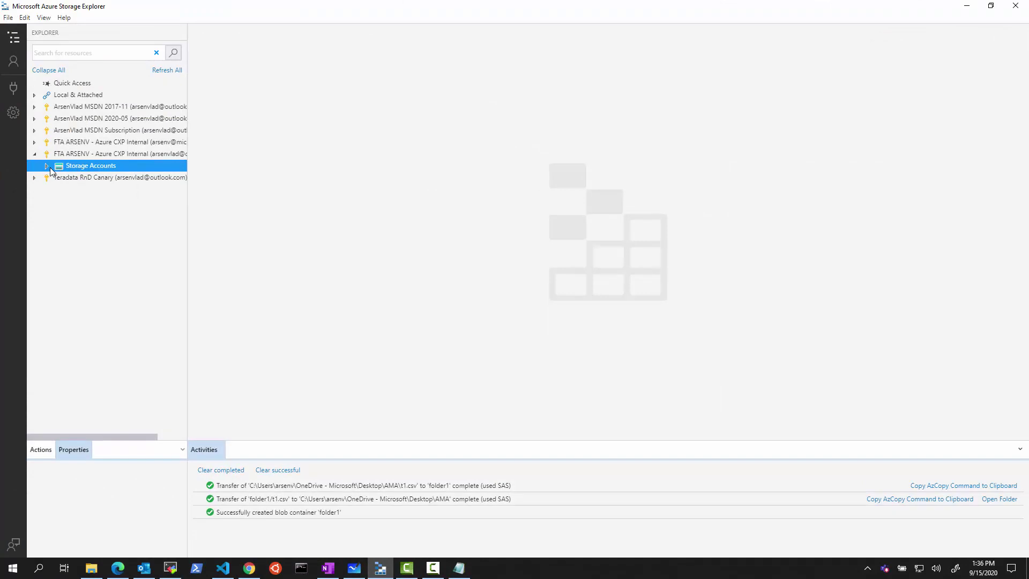
click(47, 165)
click(118, 213)
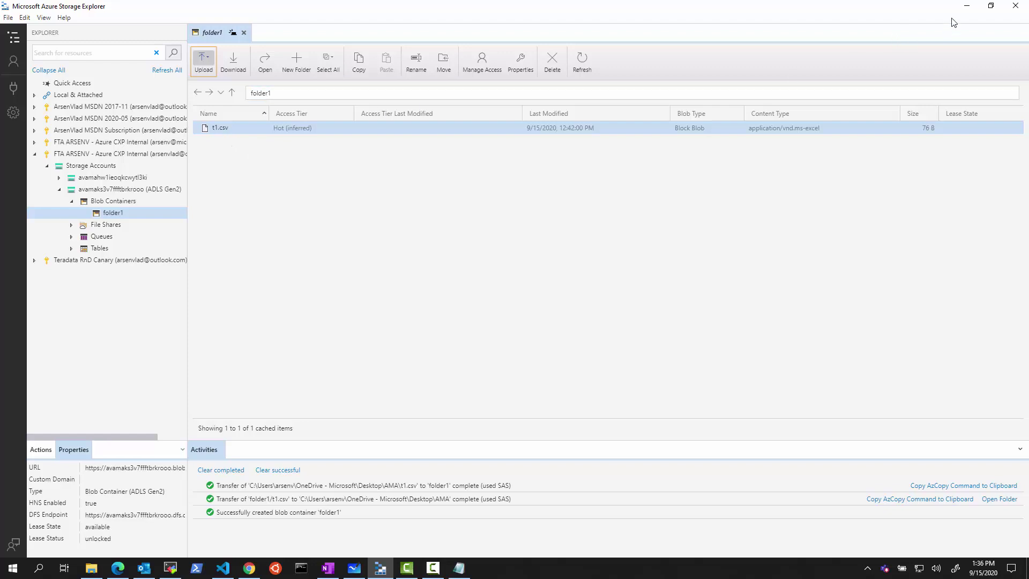
click(967, 6)
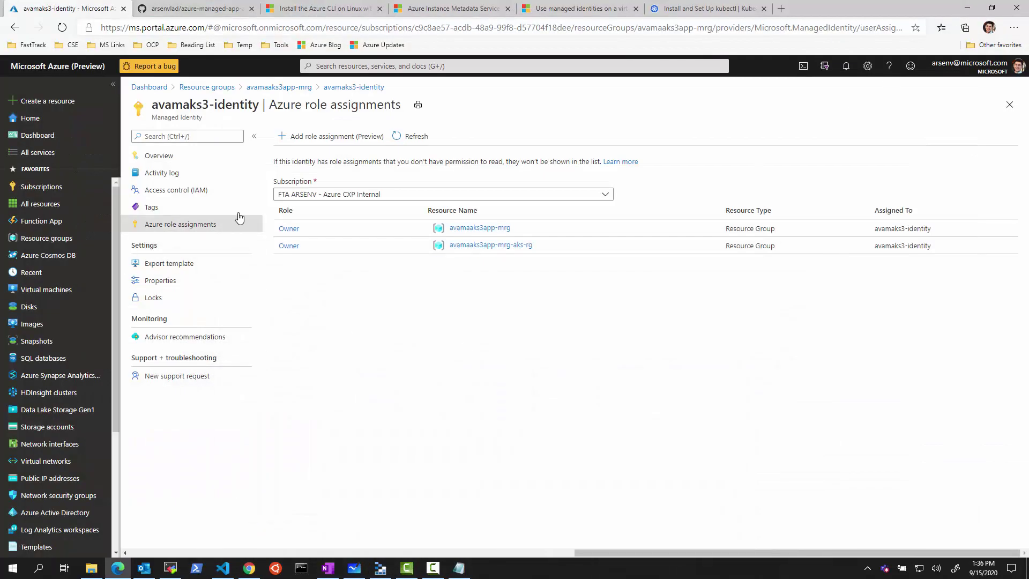
Try to view container folder1 of storage account avamaks3v7ffftbrkrooo from resource group avamaaks3app-mrg in the Azure portal
click(1009, 105)
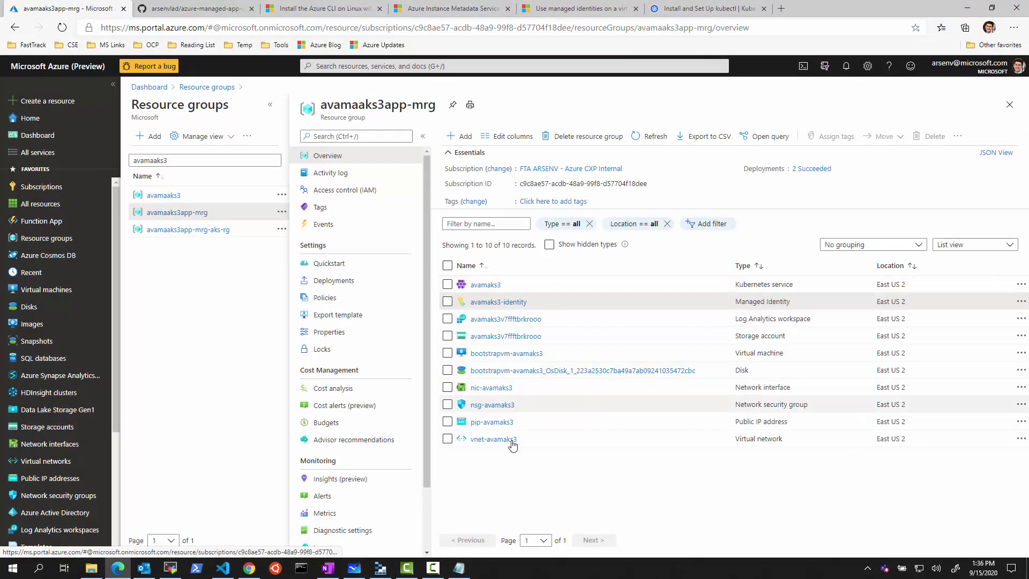
click(505, 336)
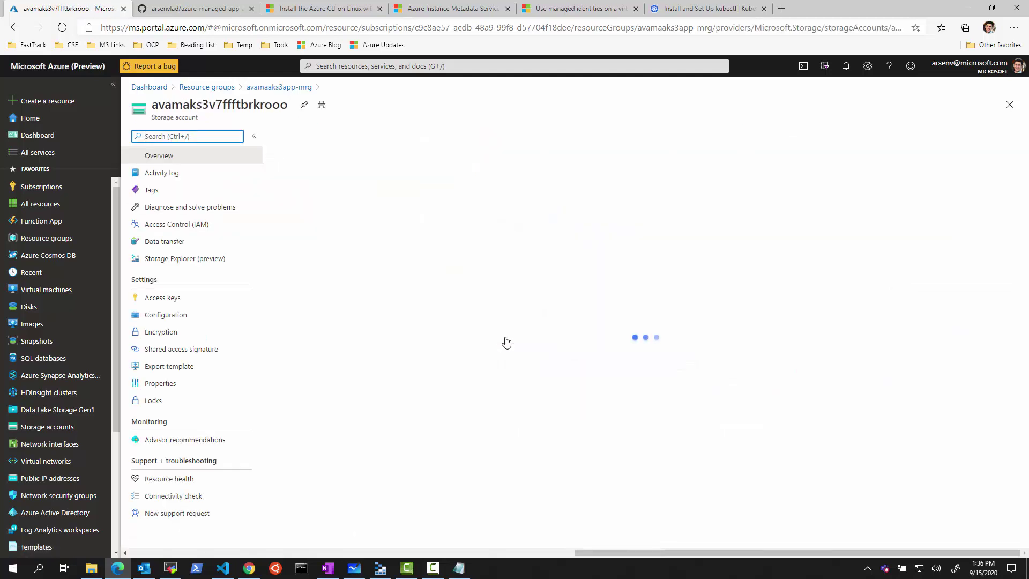
click(335, 335)
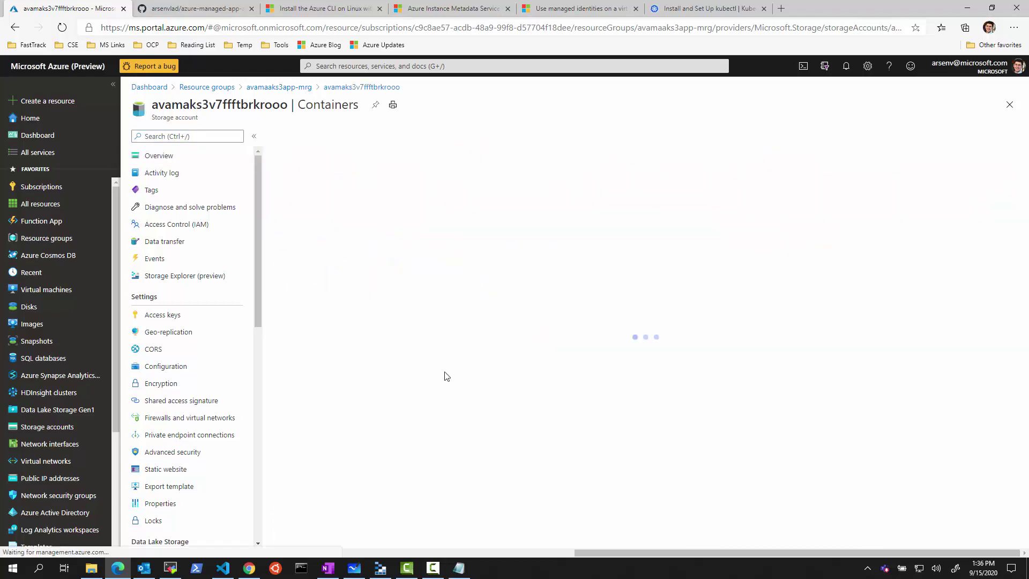
click(303, 199)
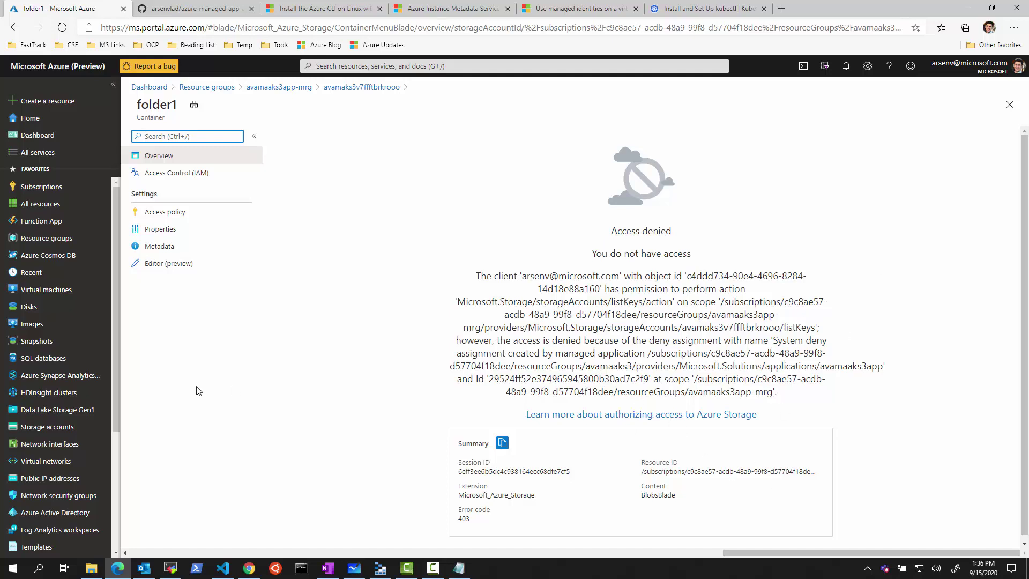
click(965, 11)
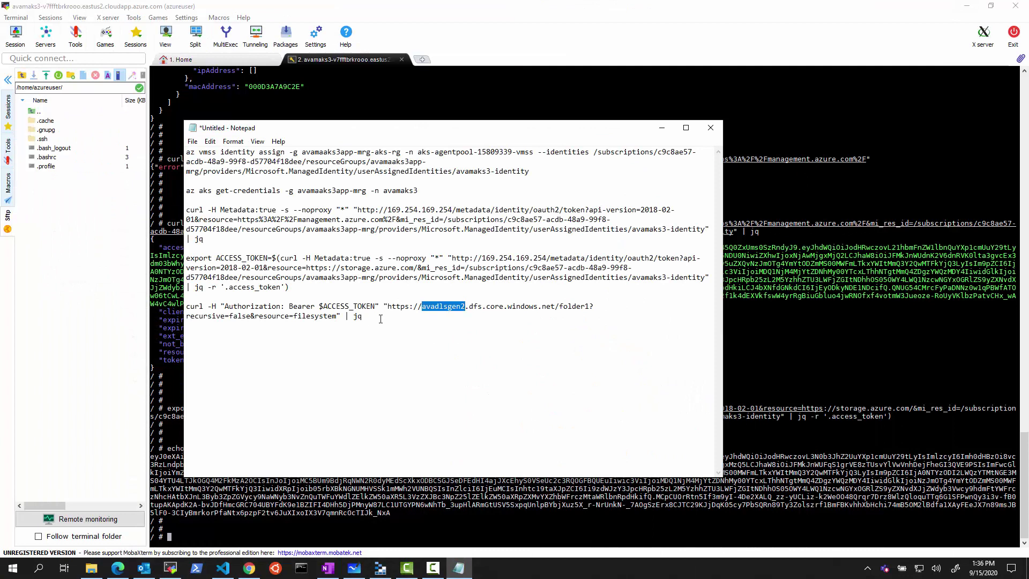
drag(381, 317, 186, 306)
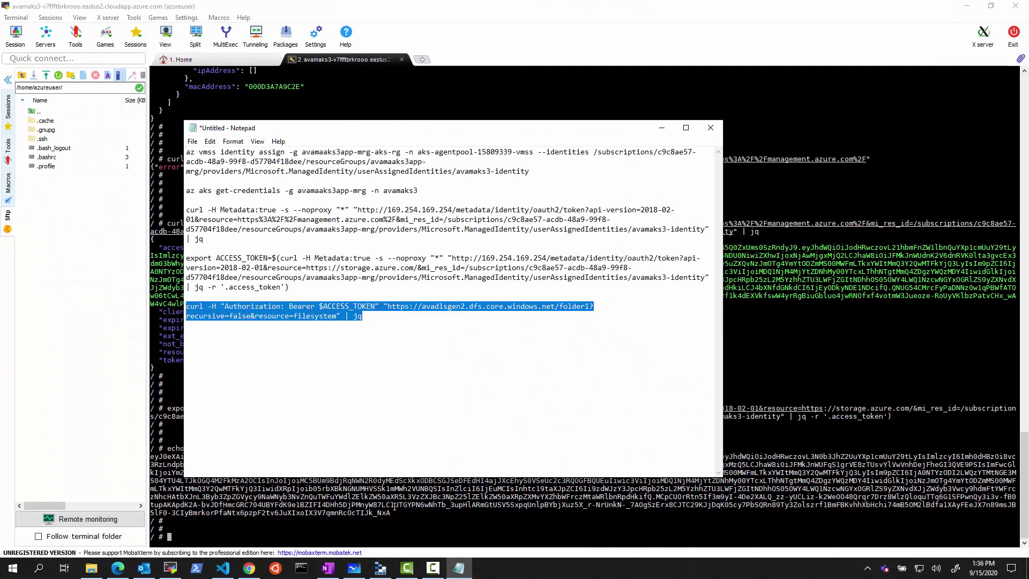
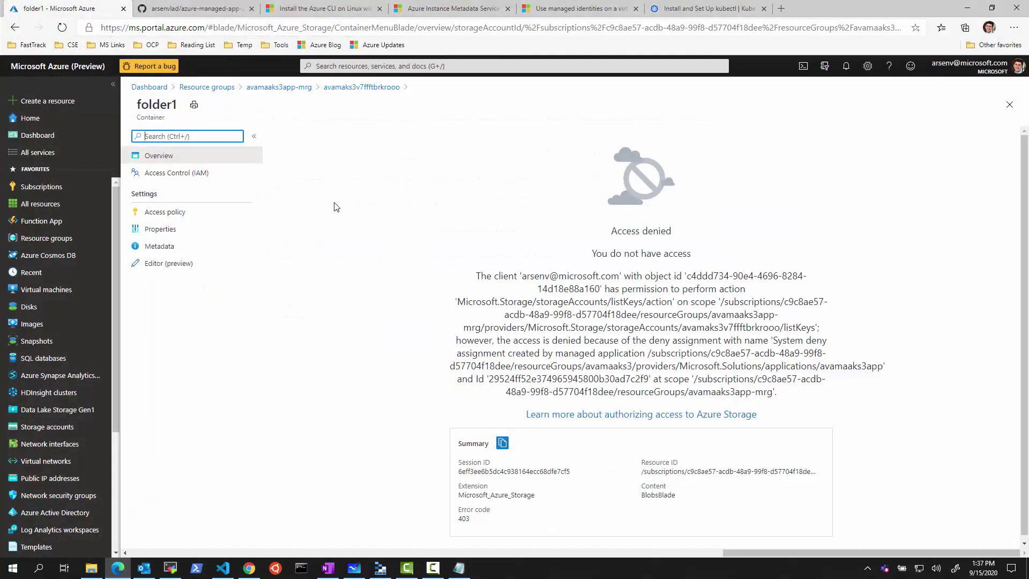
Replace avadlsgen2 in the Notepad curl command with the storage account name avamaks3v7ffftbrkrooo copied from the Azure portal
click(1009, 105)
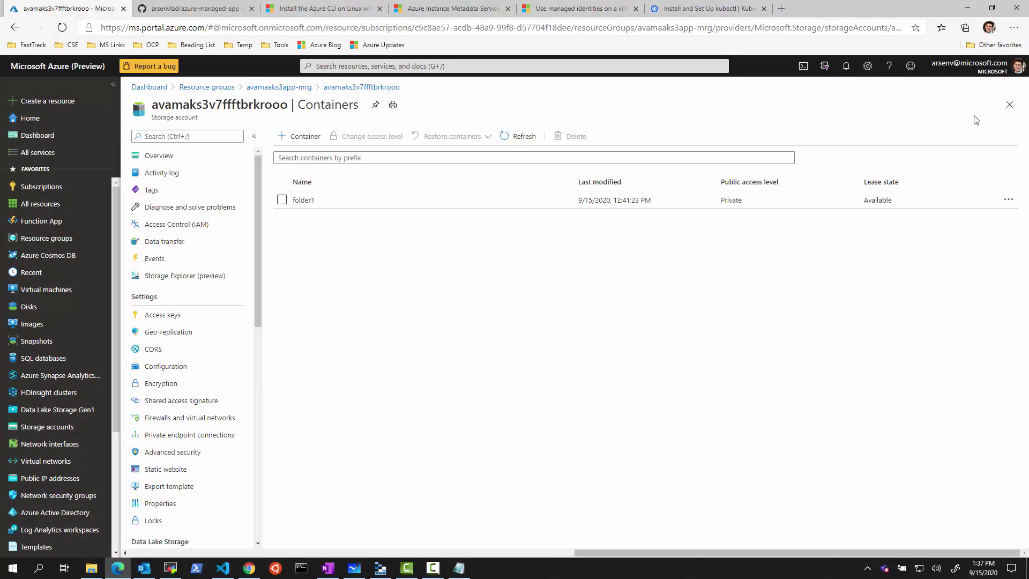
drag(275, 107, 162, 110)
key(ctrl+c)
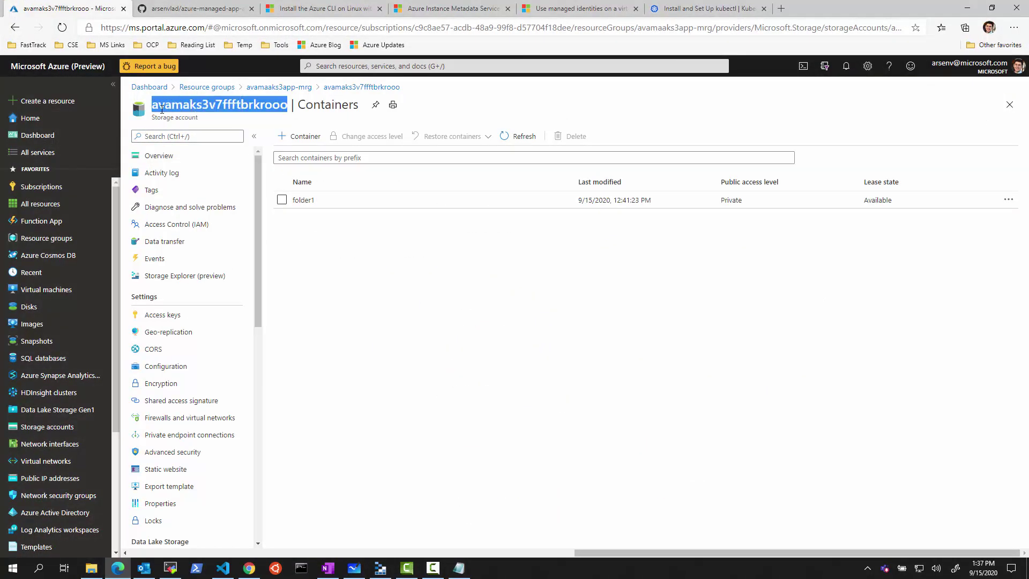
click(458, 568)
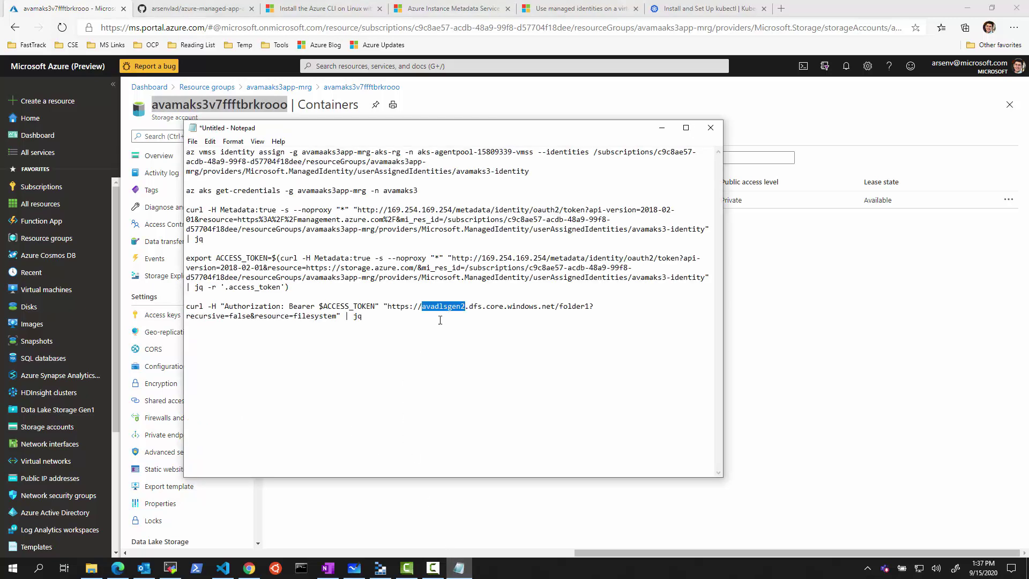
click(422, 309)
drag(422, 306, 468, 306)
key(ctrl+v)
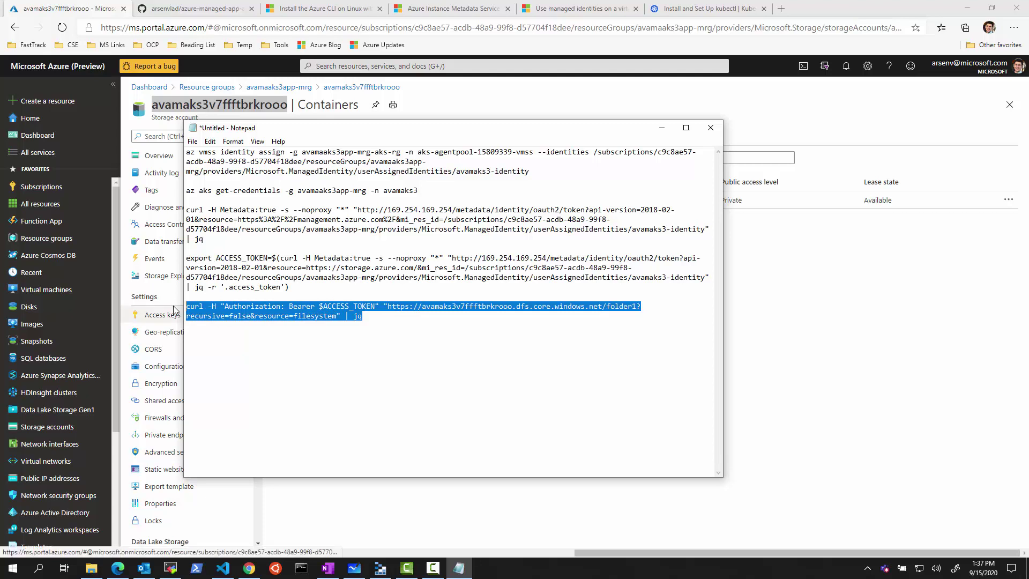
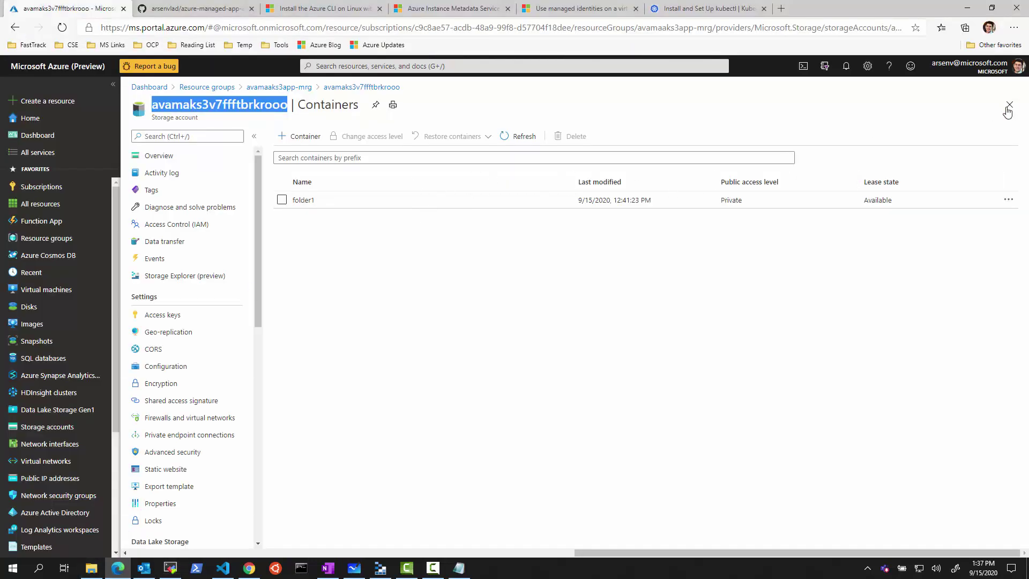
Review the role assignments of storage account avamaks3v7ffftbrkrooo under its access control in the Azure portal
click(1009, 106)
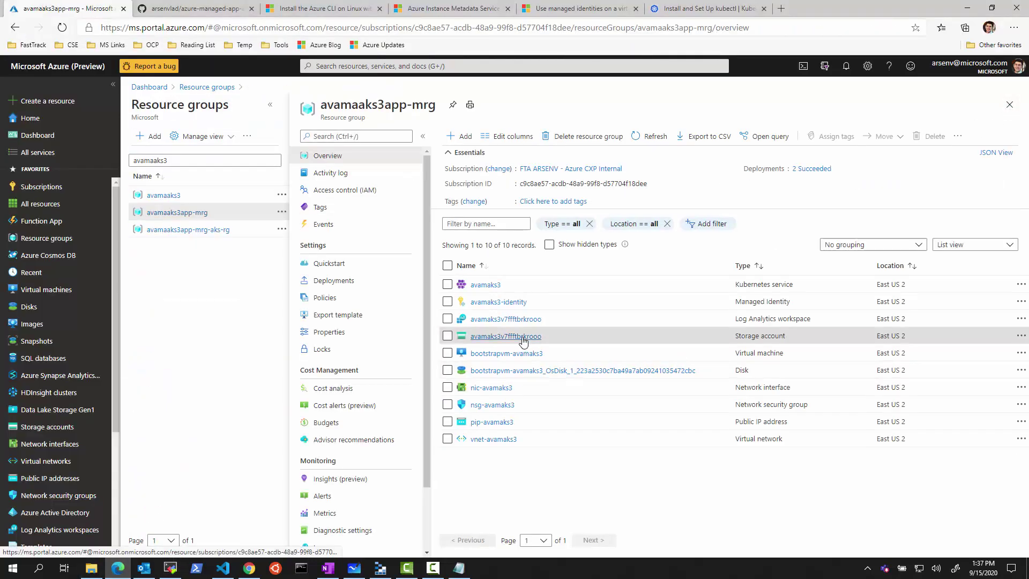
click(524, 338)
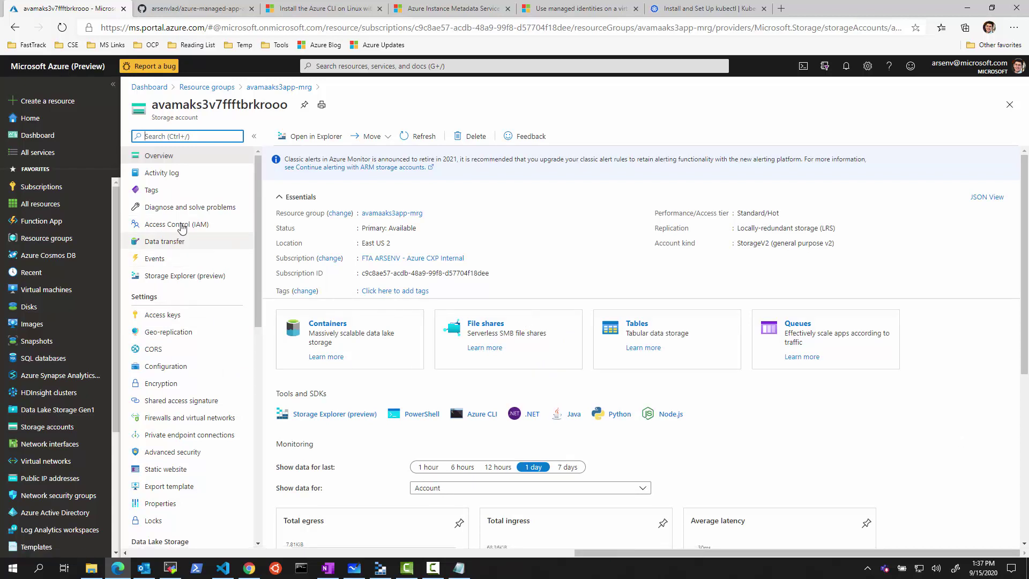
click(182, 227)
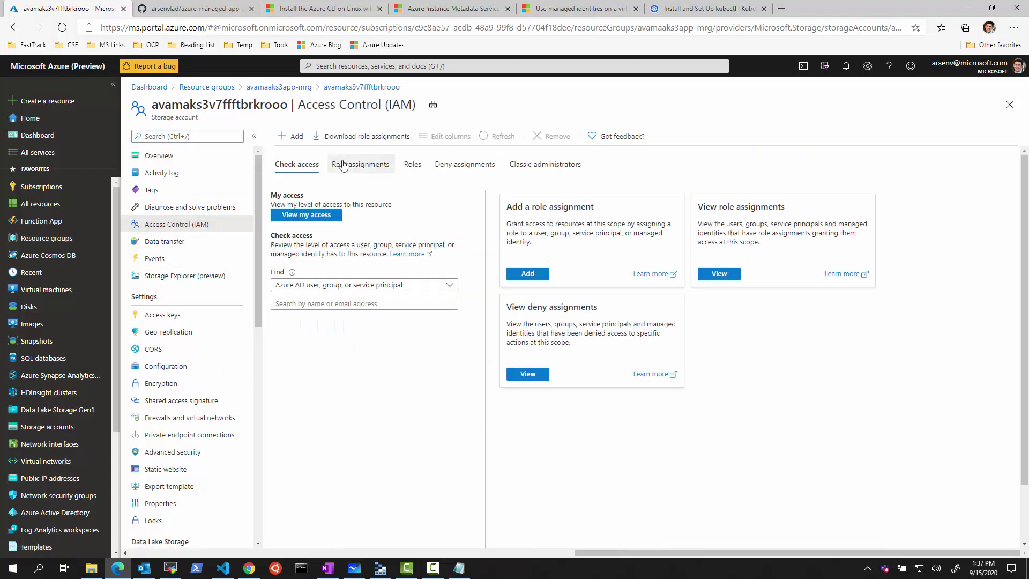
click(343, 165)
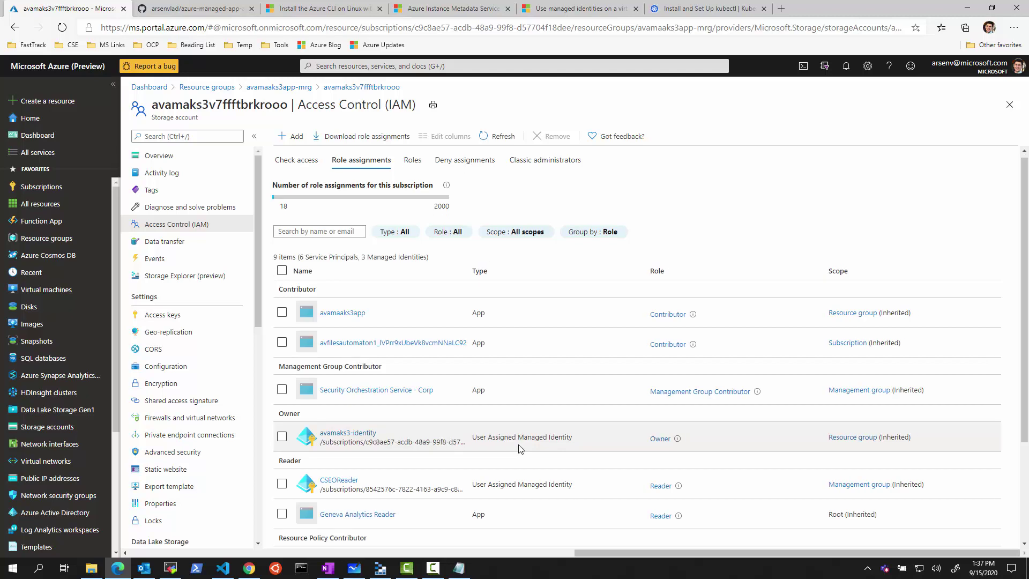
scroll(516, 447, down, 2)
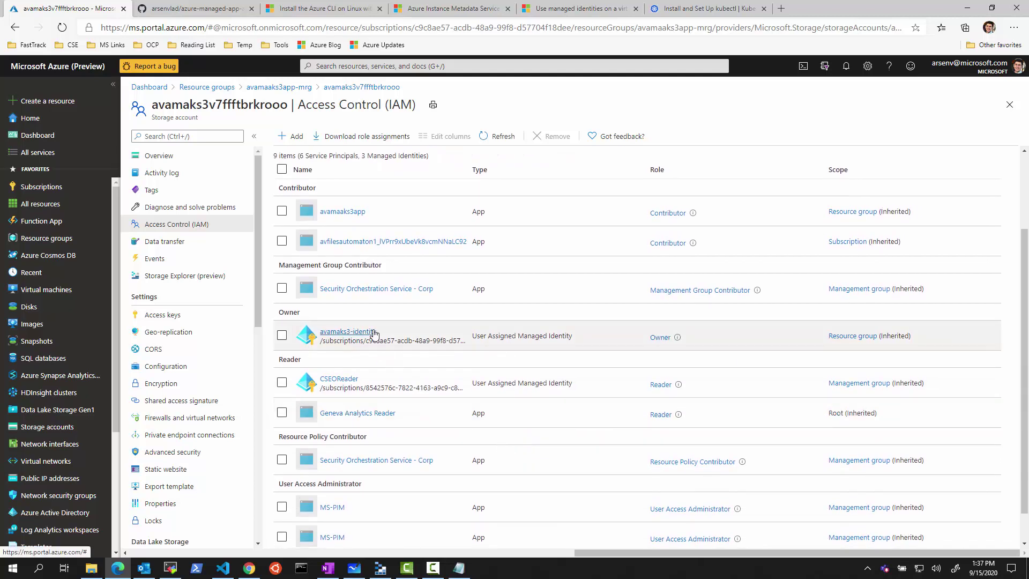
scroll(390, 367, down, 1)
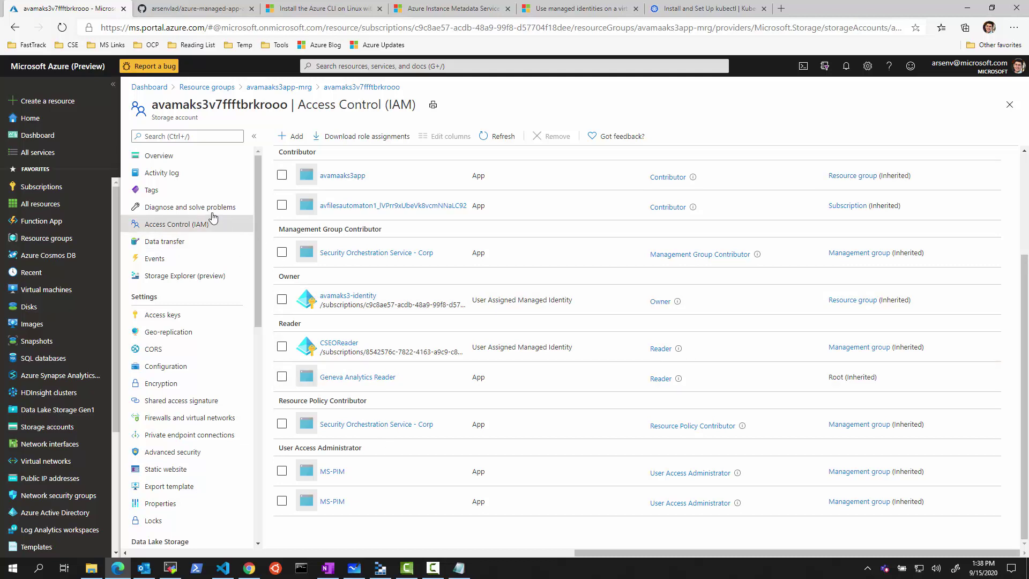
Try to assign the Storage Blob Data Reader role on storage account avamaks3v7ffftbrkrooo to avamaks3-identity
click(295, 140)
click(303, 153)
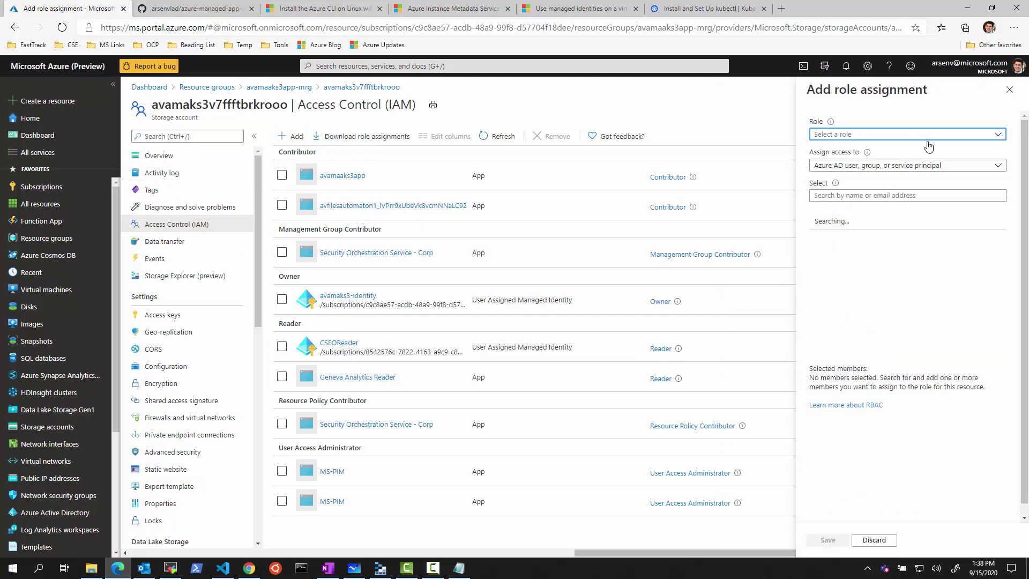
click(914, 140)
scroll(1001, 324, down, 2)
drag(1001, 324, 1002, 421)
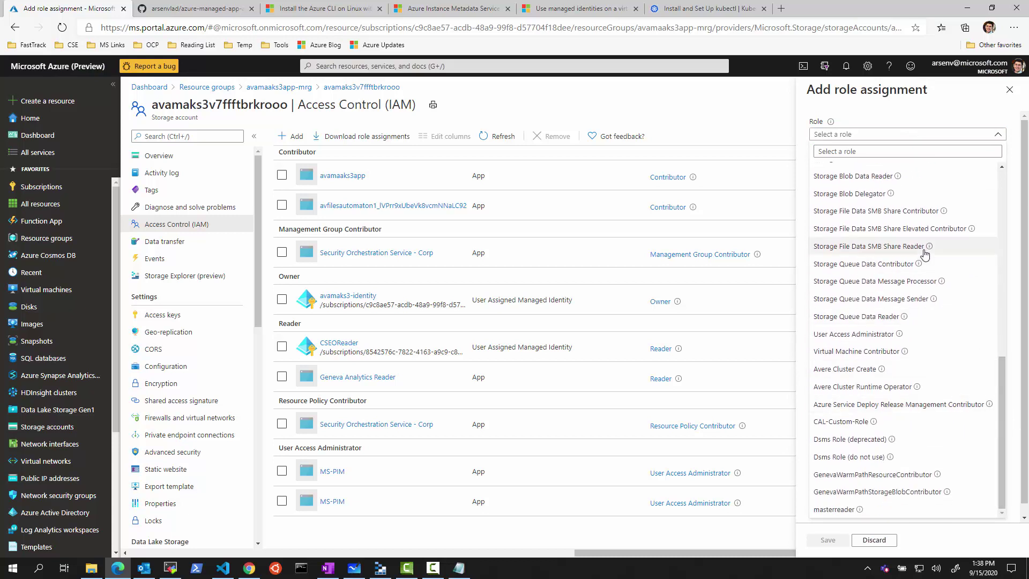
click(895, 176)
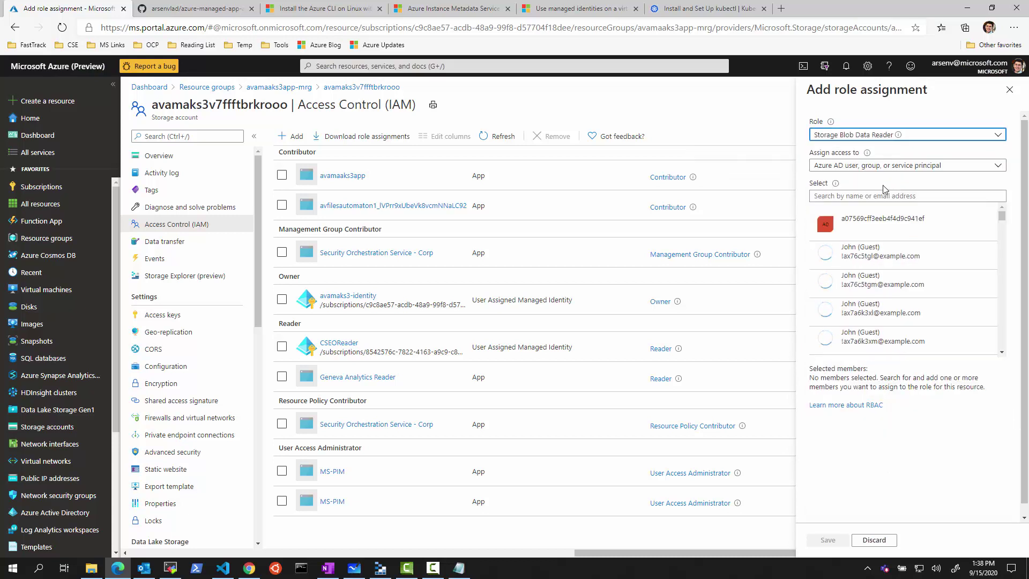
click(902, 196)
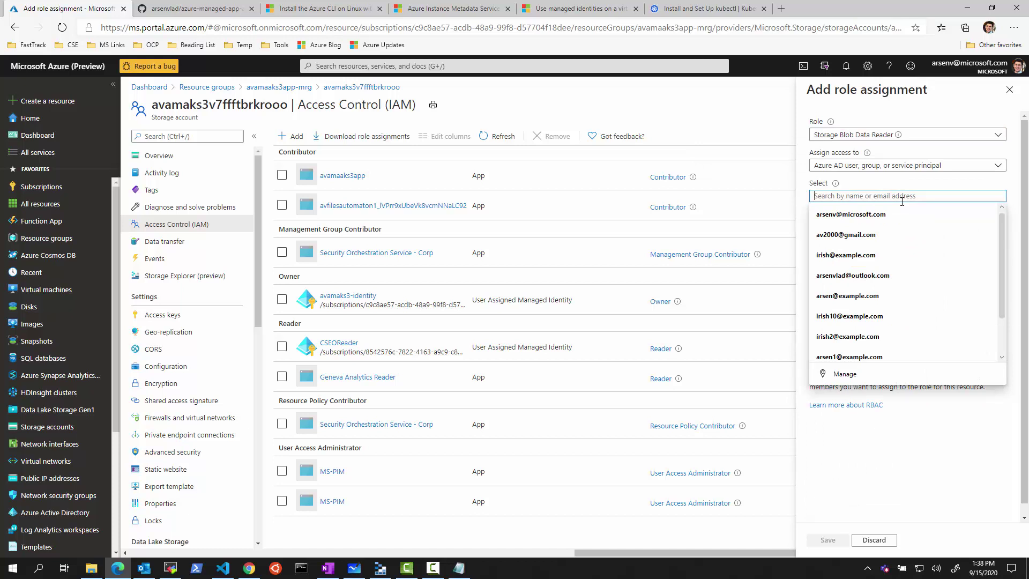
text(avamaks3-identity)
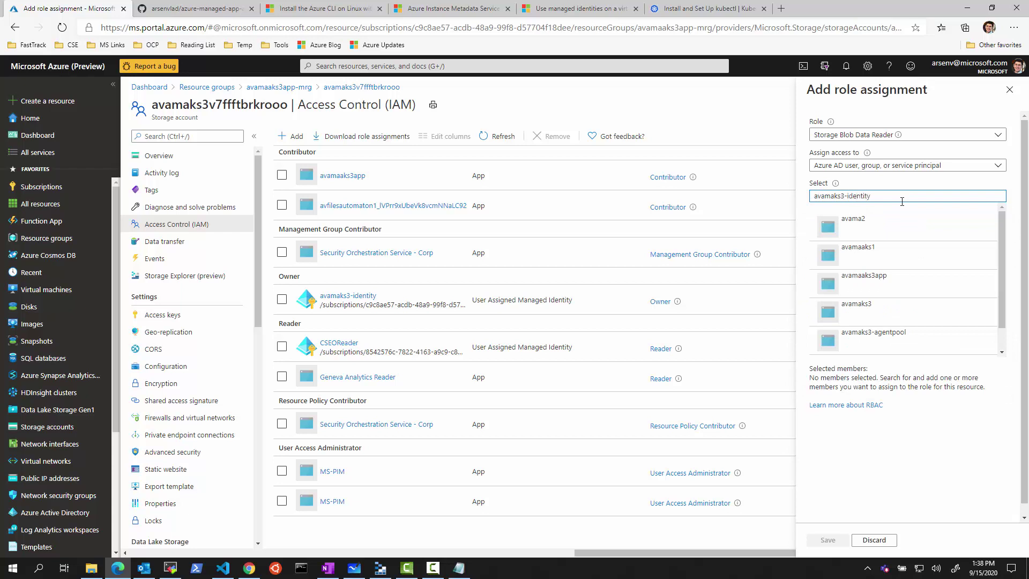
click(883, 219)
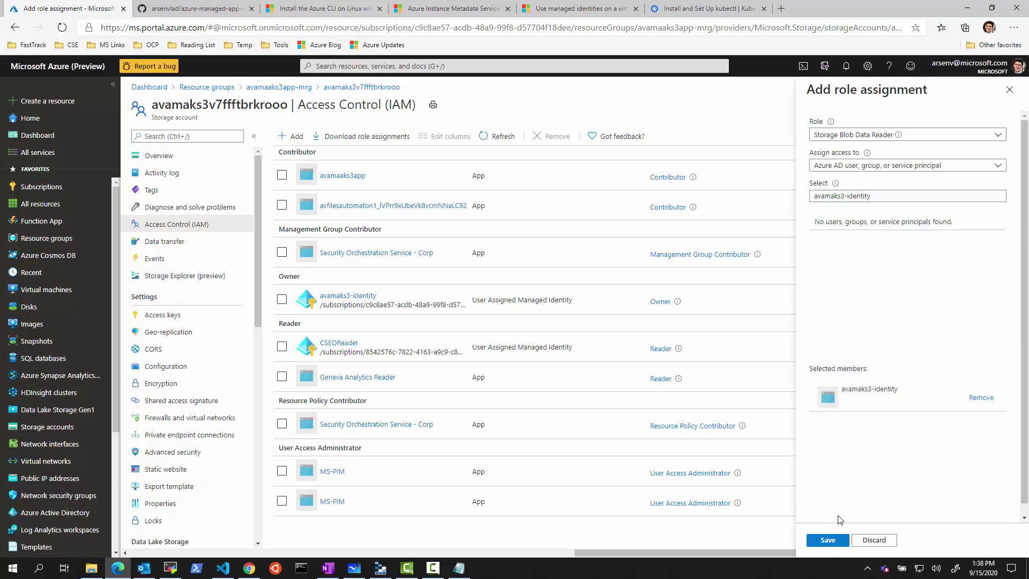
click(832, 539)
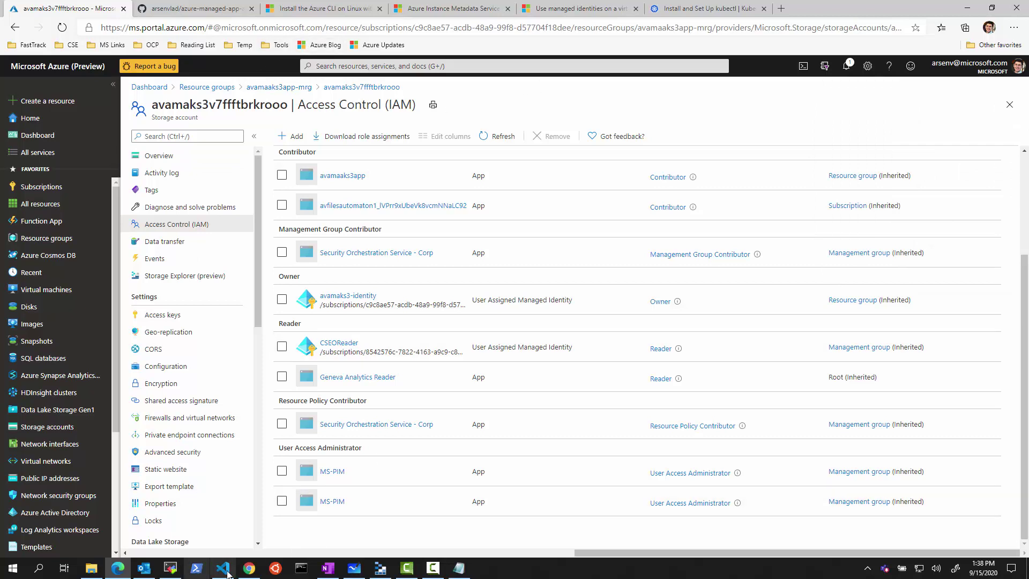
Switch to the publisher's Azure portal in Chrome and open the access control of avamaaks3app-mrg through the test_arsenv_azuremanagedappmetered01-preview managed application listing
click(249, 568)
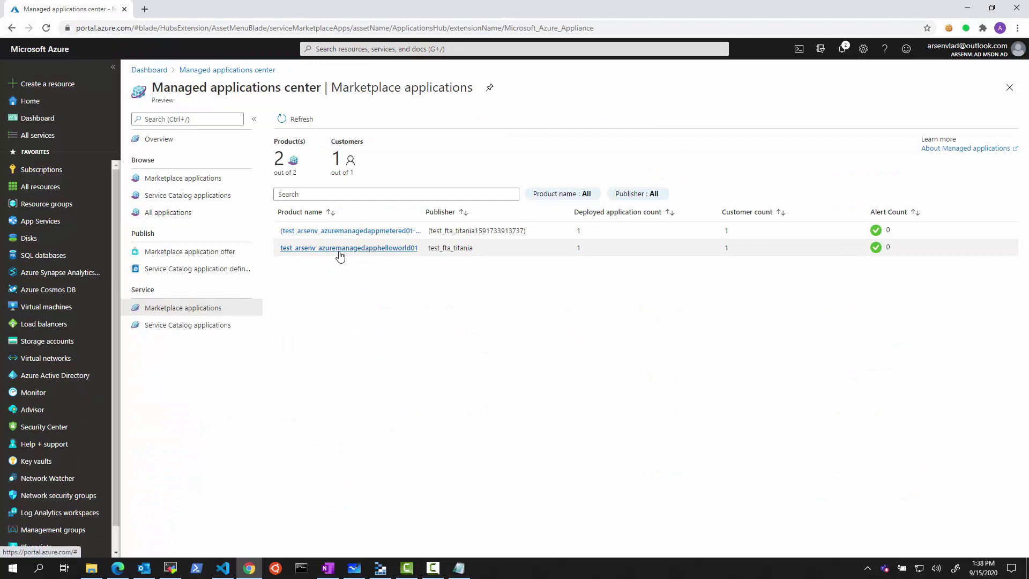
click(346, 232)
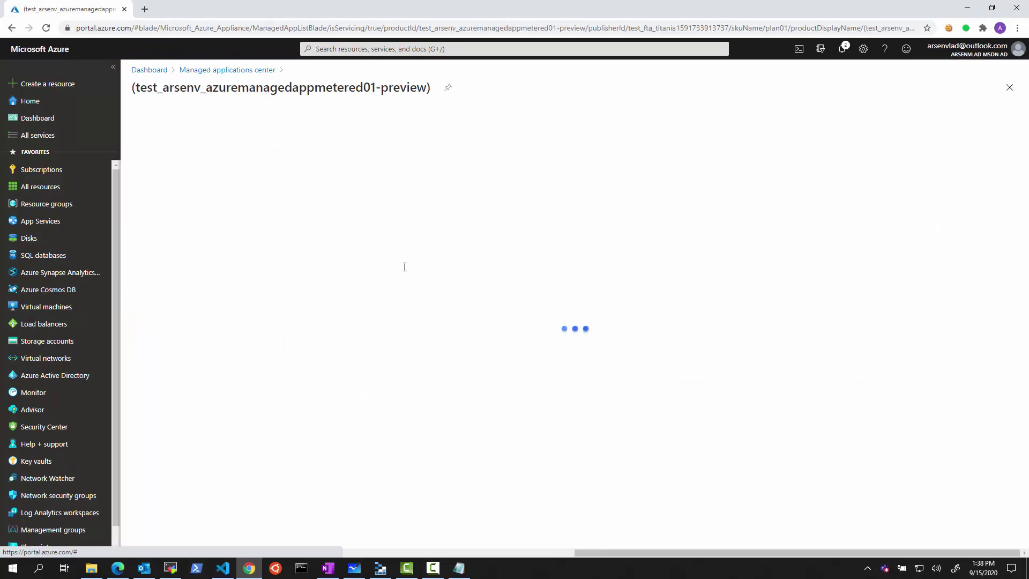
click(157, 268)
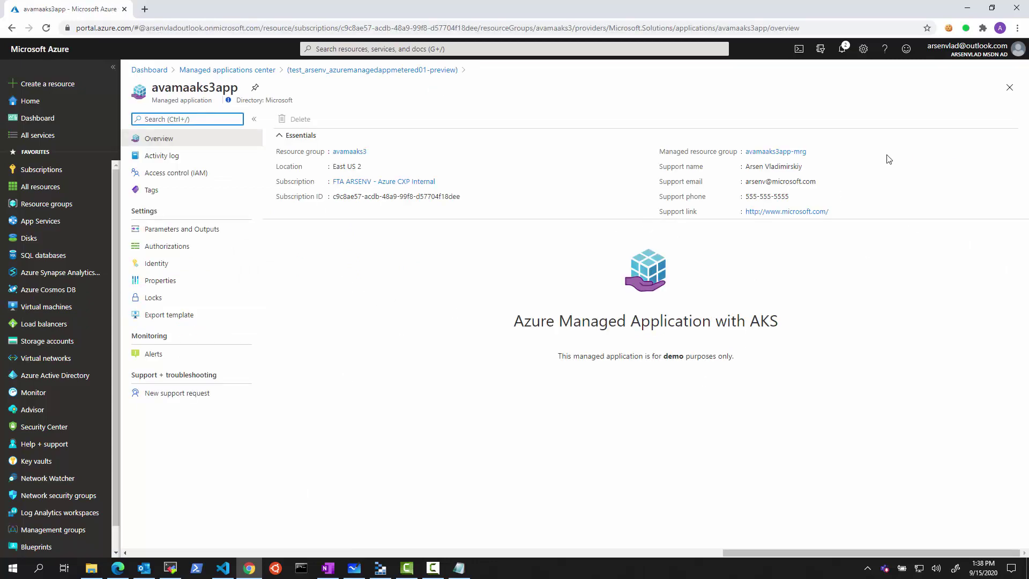
click(1009, 88)
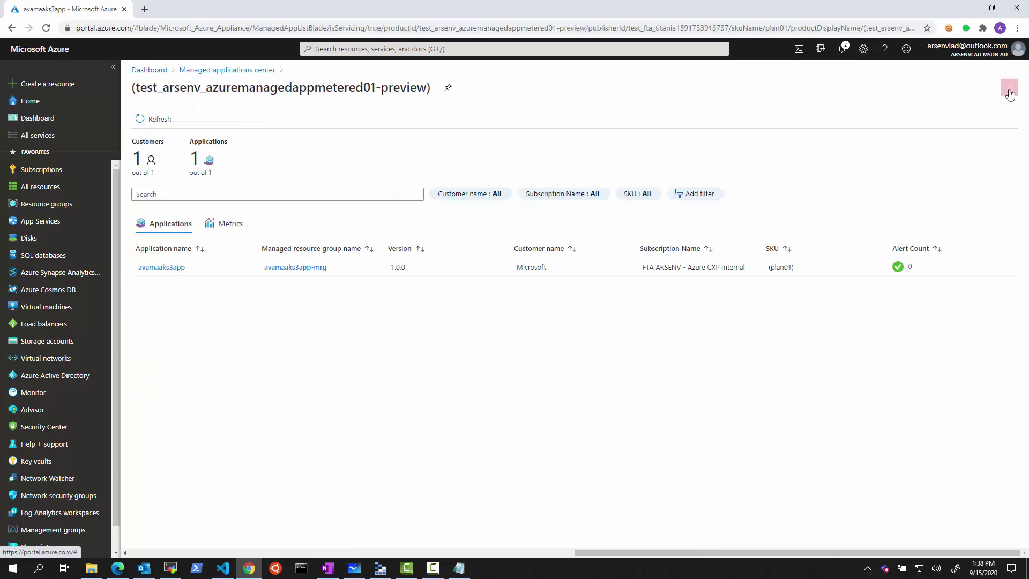
click(314, 267)
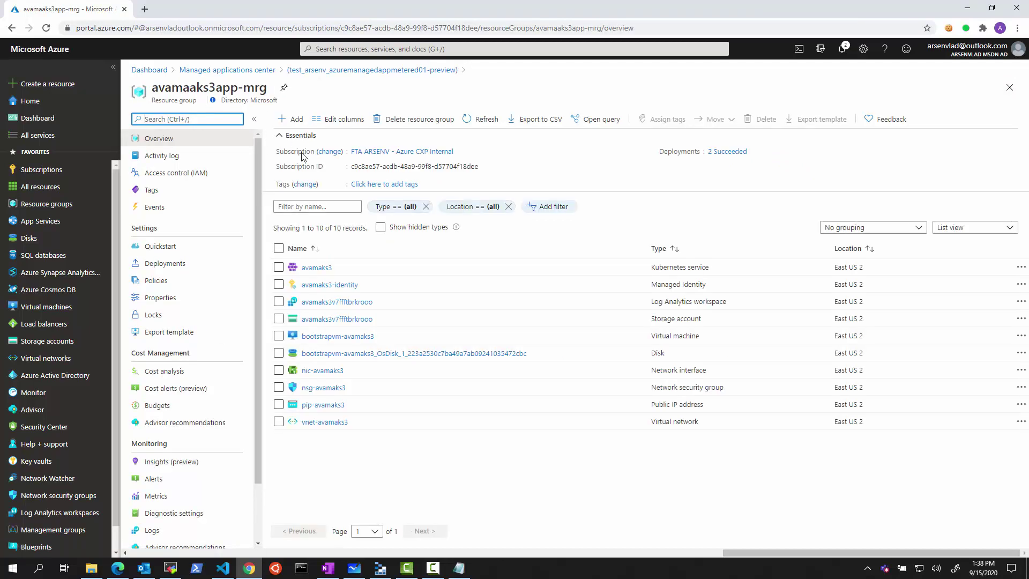
click(176, 172)
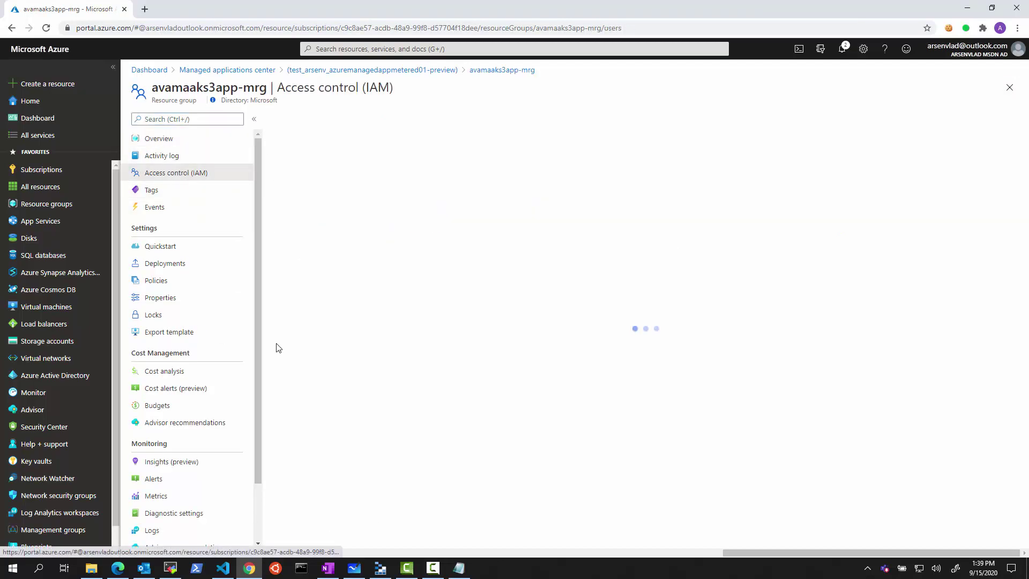
Start a Storage Blob Data Reader role assignment on avamaaks3app-mrg and search for the member avama
click(291, 119)
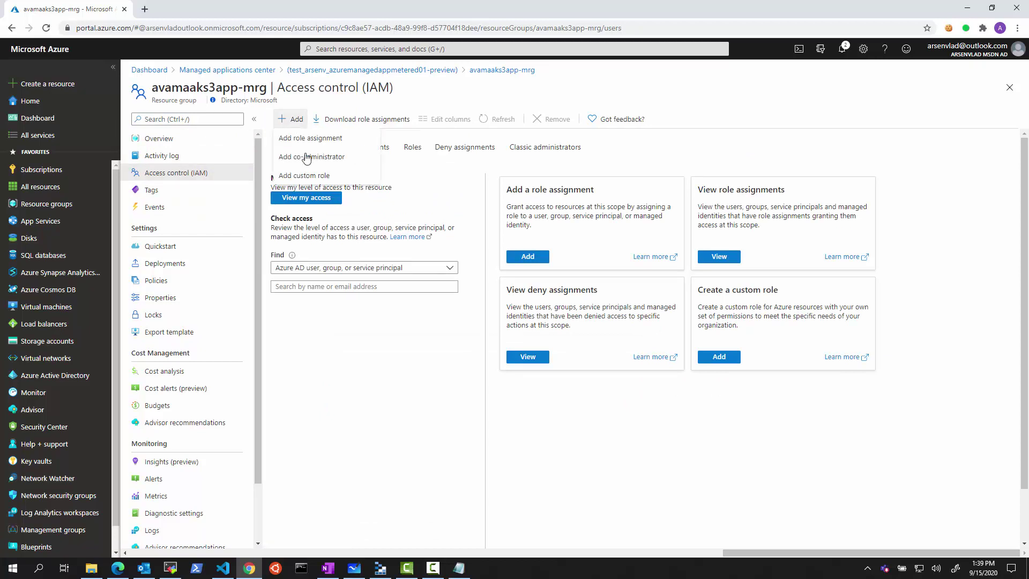
click(319, 138)
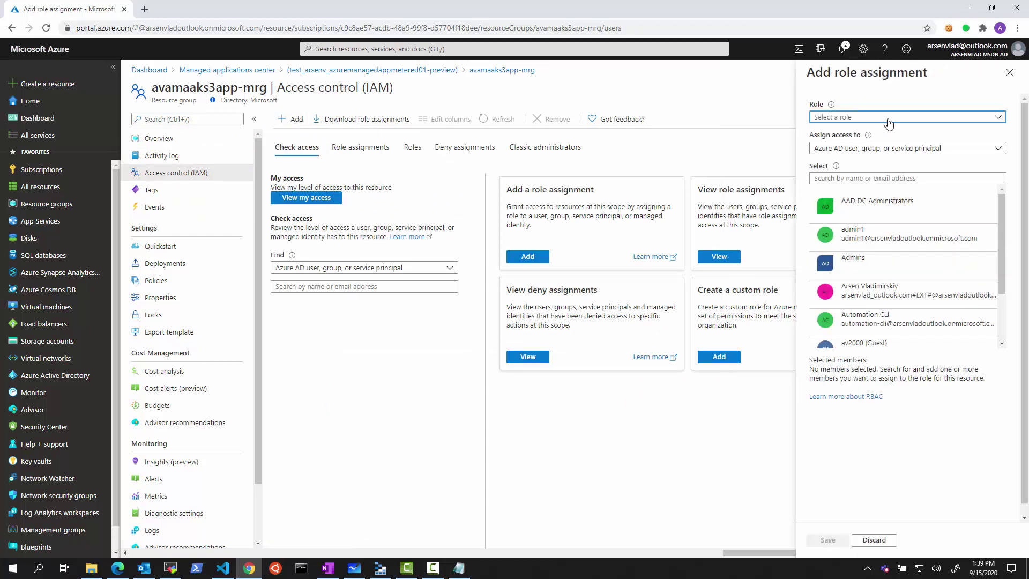
click(888, 118)
drag(1001, 160, 1013, 464)
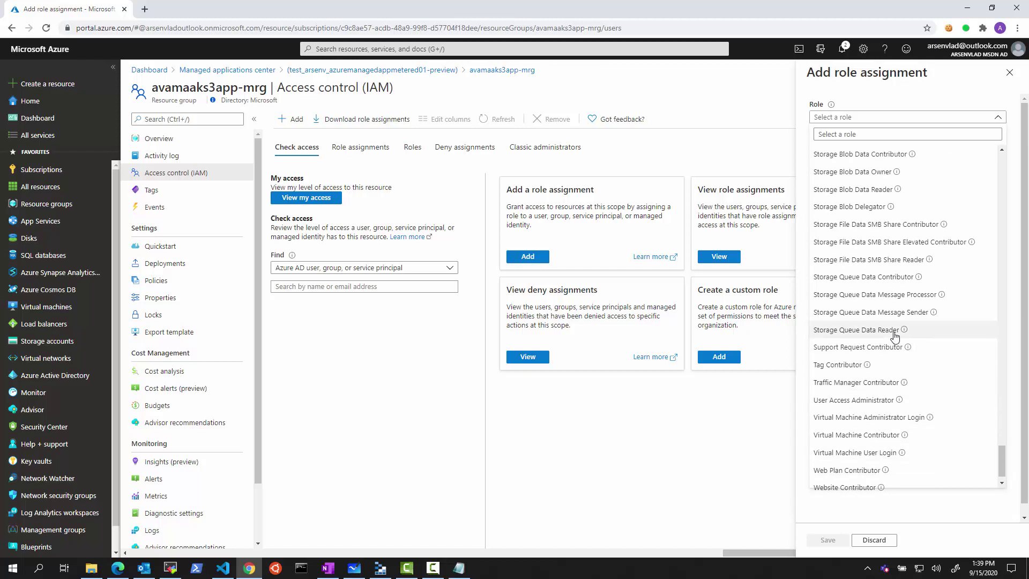
click(873, 192)
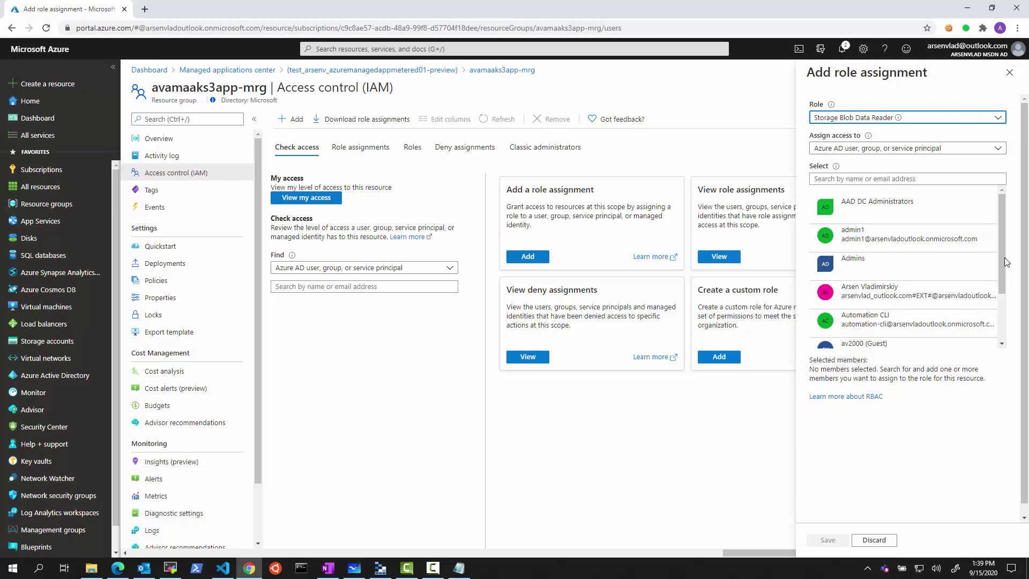
drag(1004, 258, 1004, 306)
scroll(995, 232, up, 3)
click(850, 180)
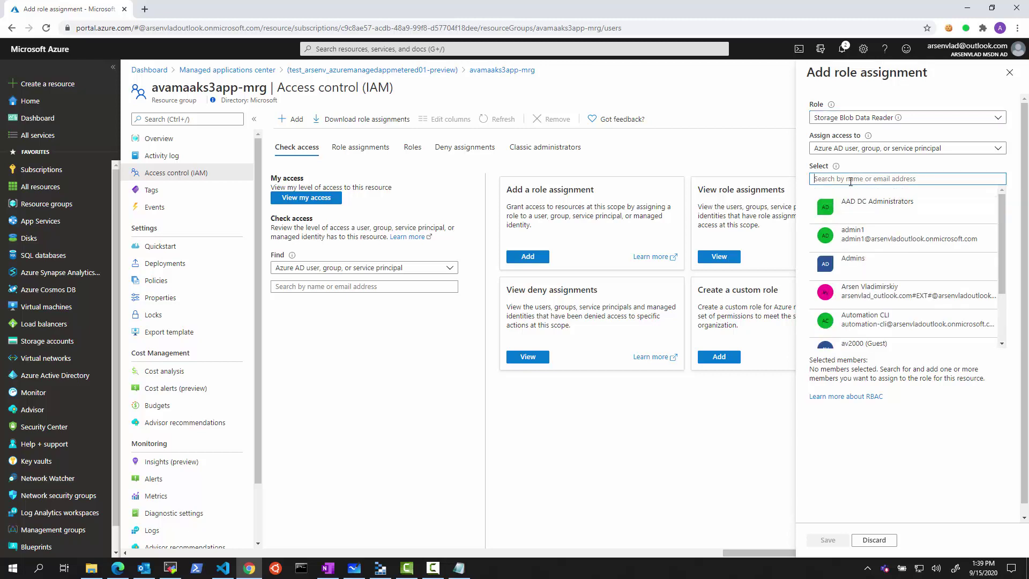
text(avama)
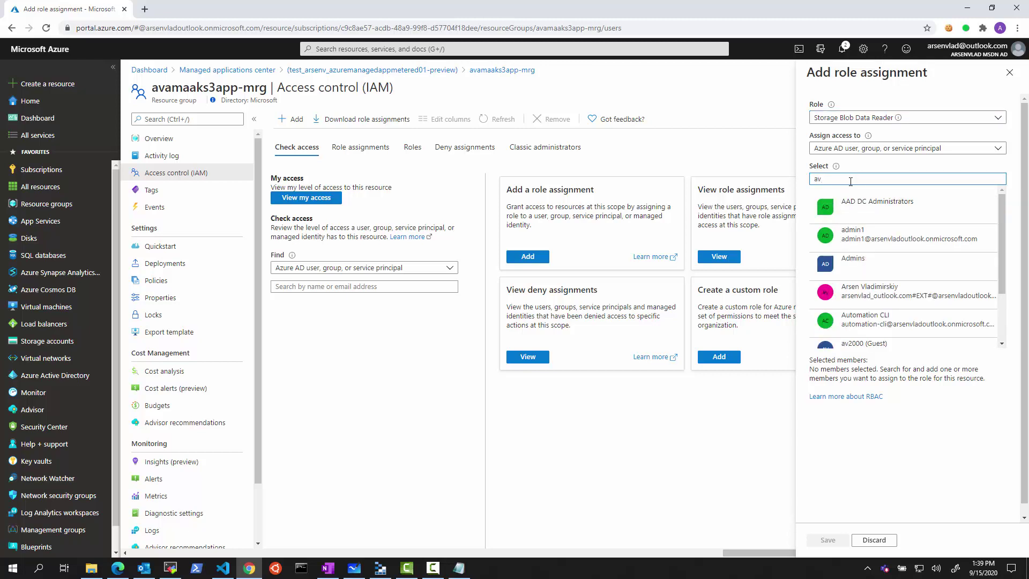
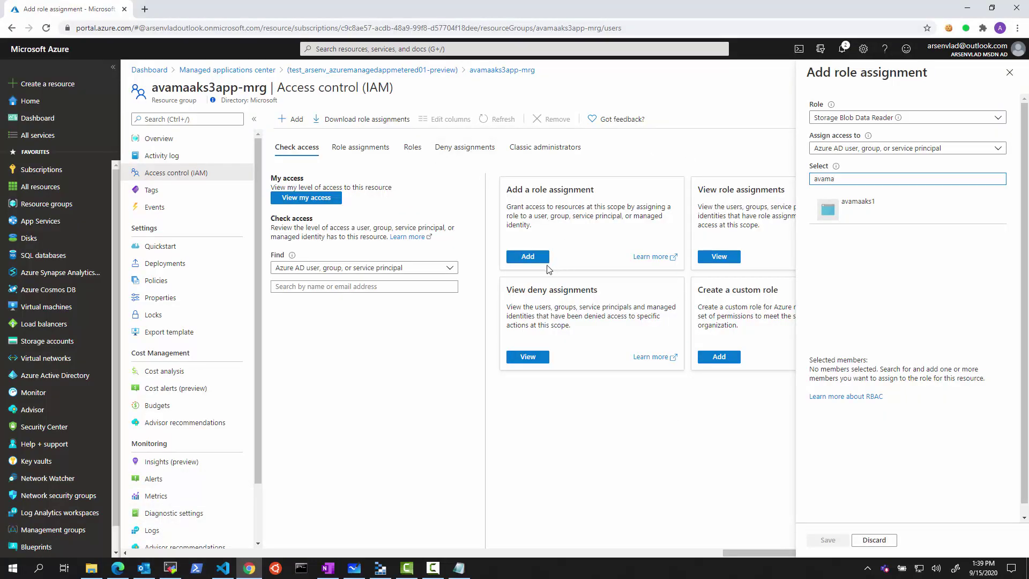
click(118, 568)
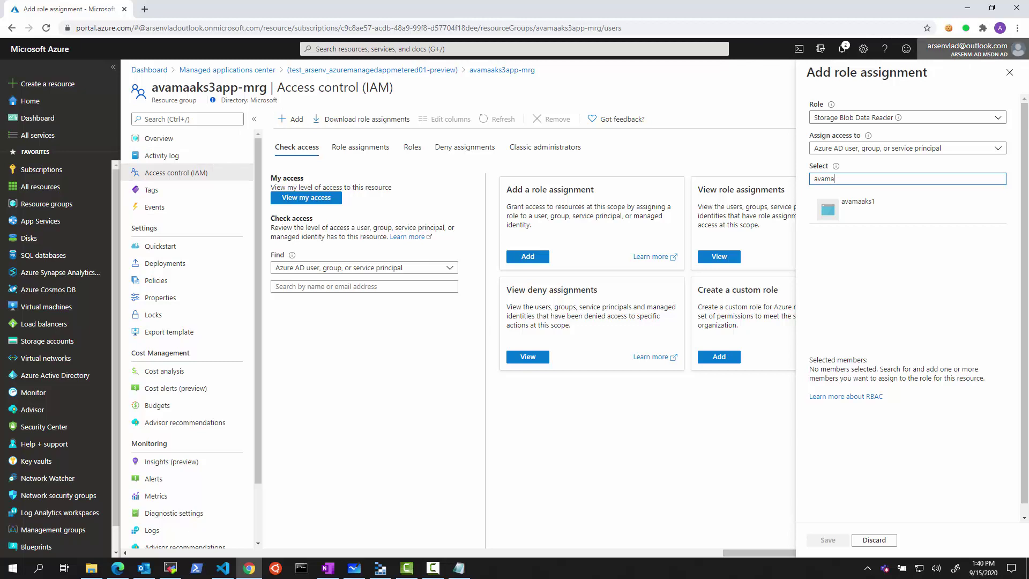
drag(926, 36, 1012, 66)
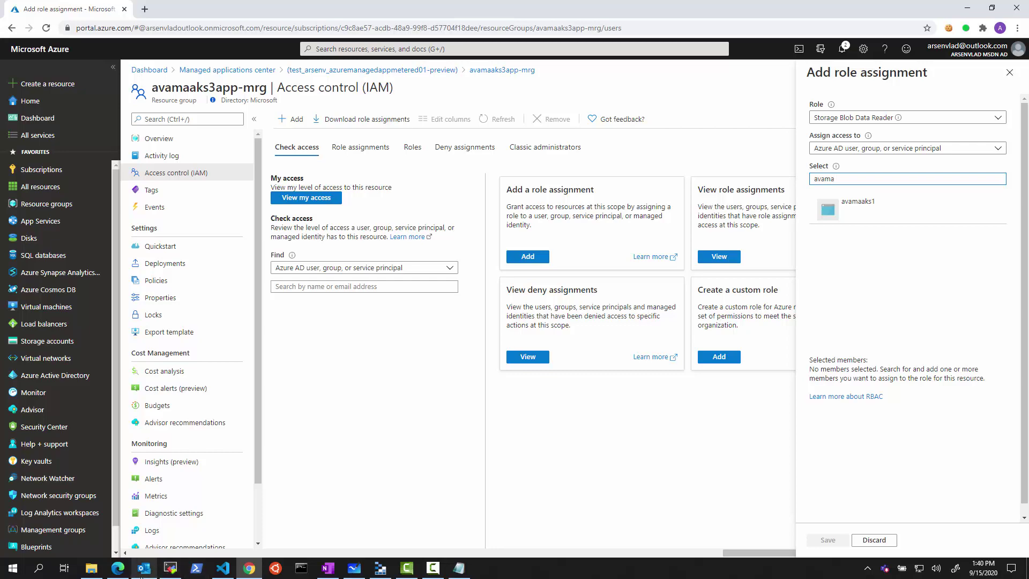
Switch to Visual Studio Code and examine the nested AKS node resource group role assignments in ama-aks/mainTemplate.json
click(222, 568)
click(38, 65)
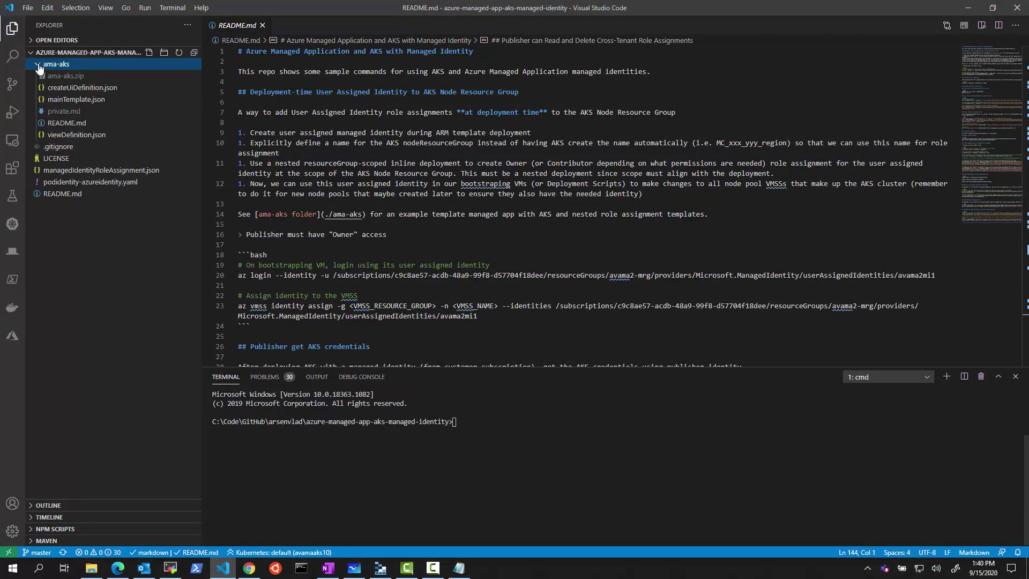
click(91, 99)
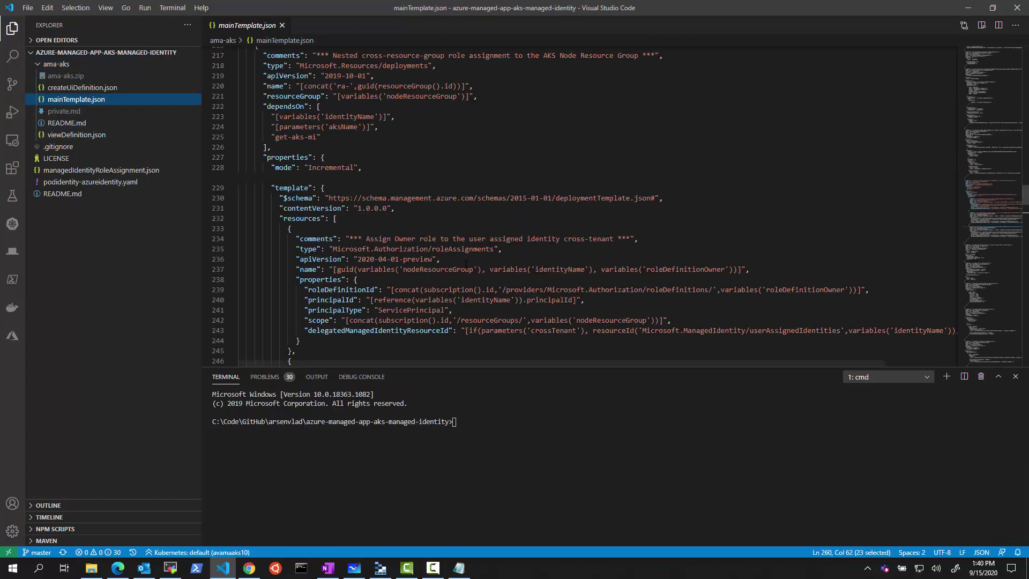
click(1015, 377)
scroll(578, 295, down, 5)
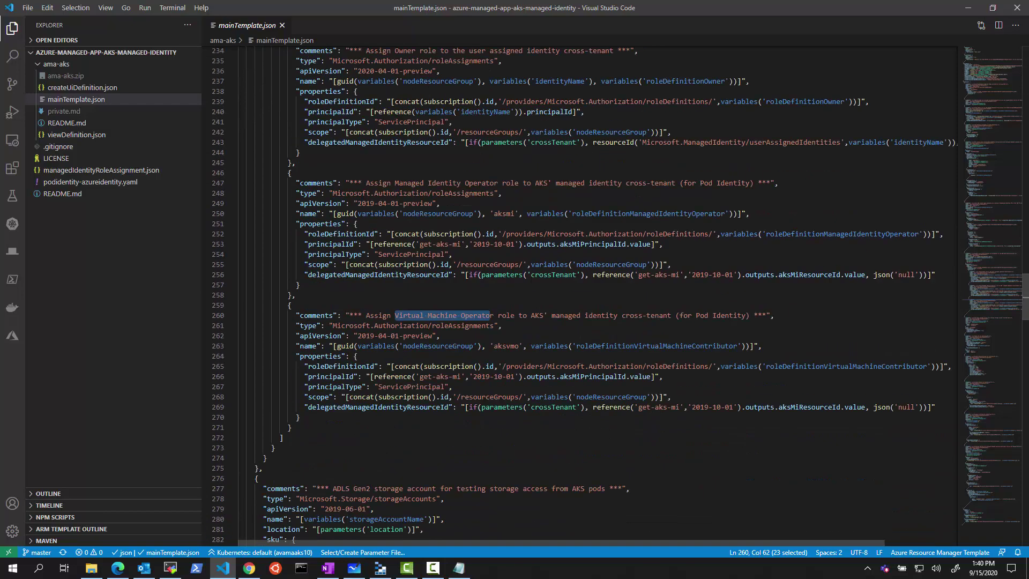
scroll(579, 295, up, 3)
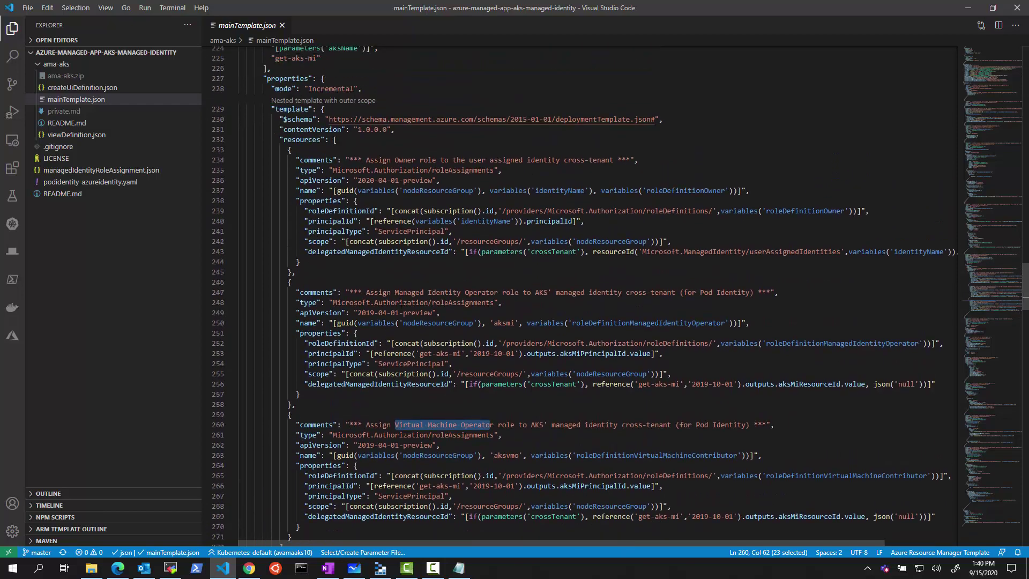
scroll(491, 374, down, 9)
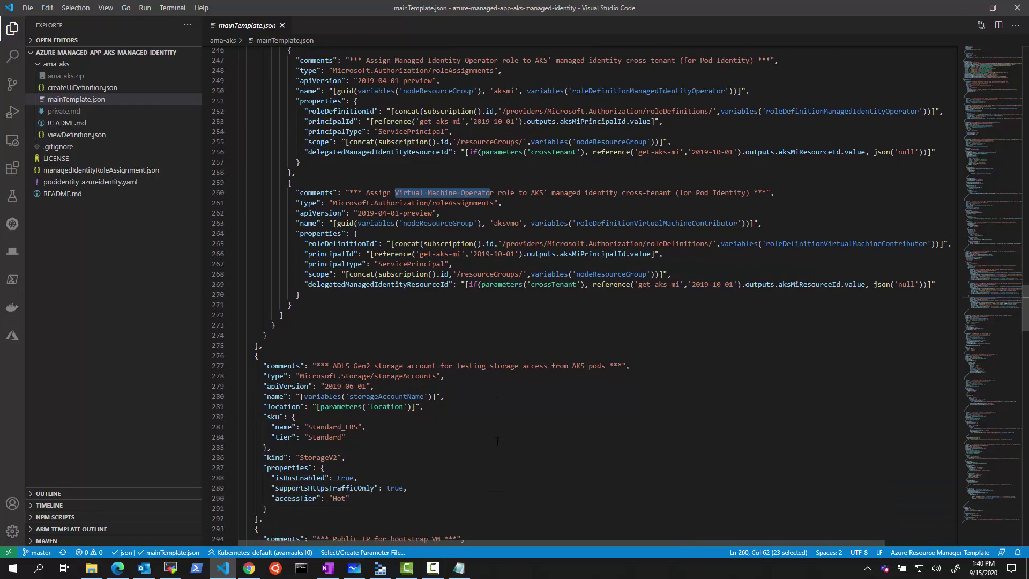
Examine the ADLS Gen2 storage account resource in mainTemplate.json and compare it with the nested role assignments above it
drag(255, 298, 311, 459)
scroll(335, 407, up, 2)
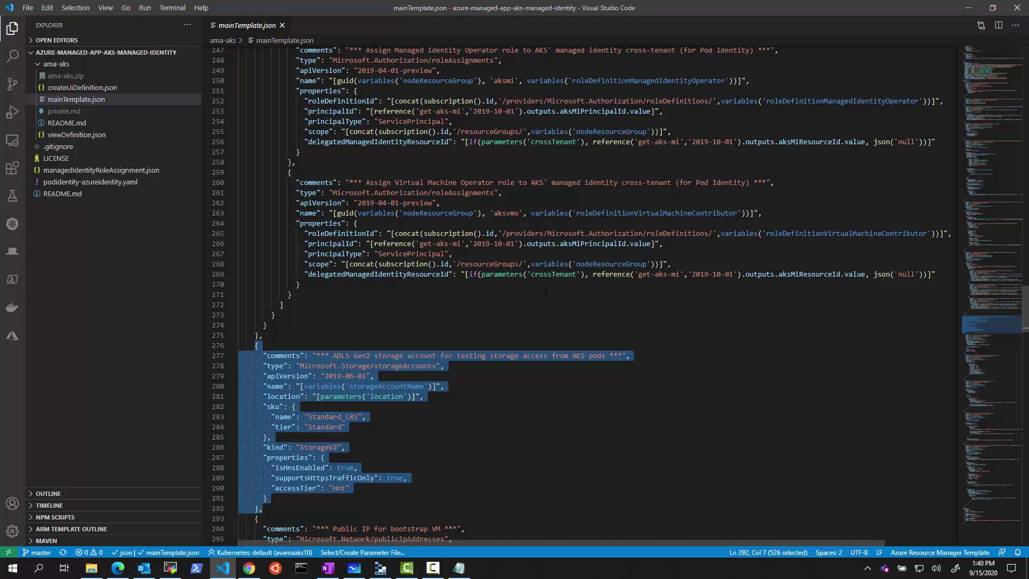
scroll(544, 291, up, 2)
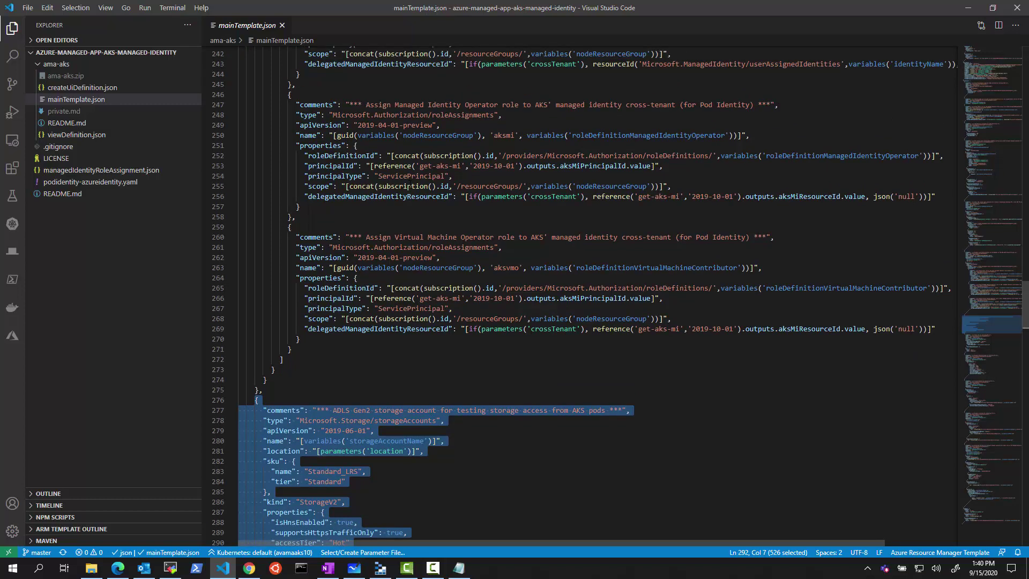
scroll(408, 186, up, 3)
scroll(455, 346, down, 5)
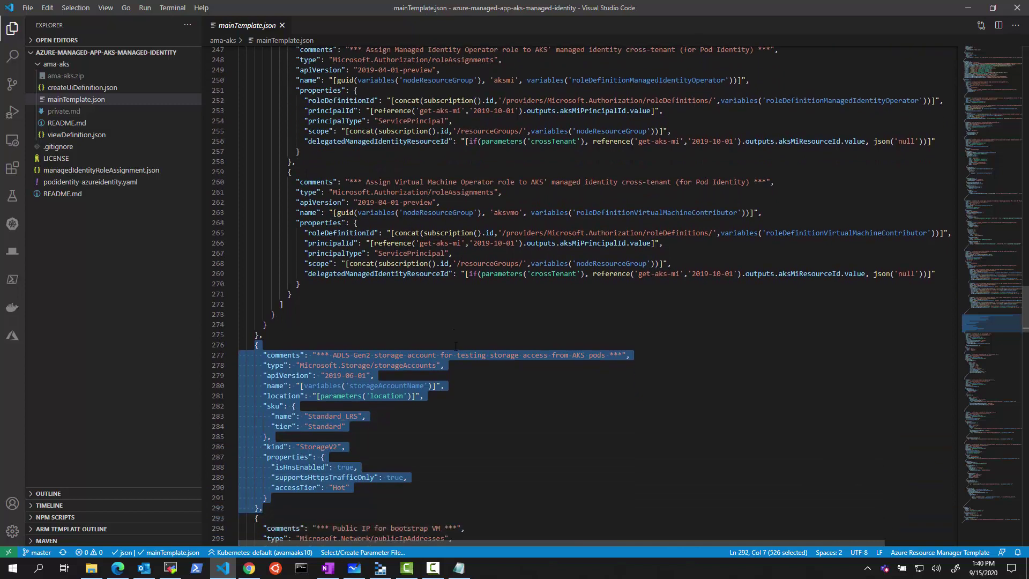
scroll(455, 345, down, 3)
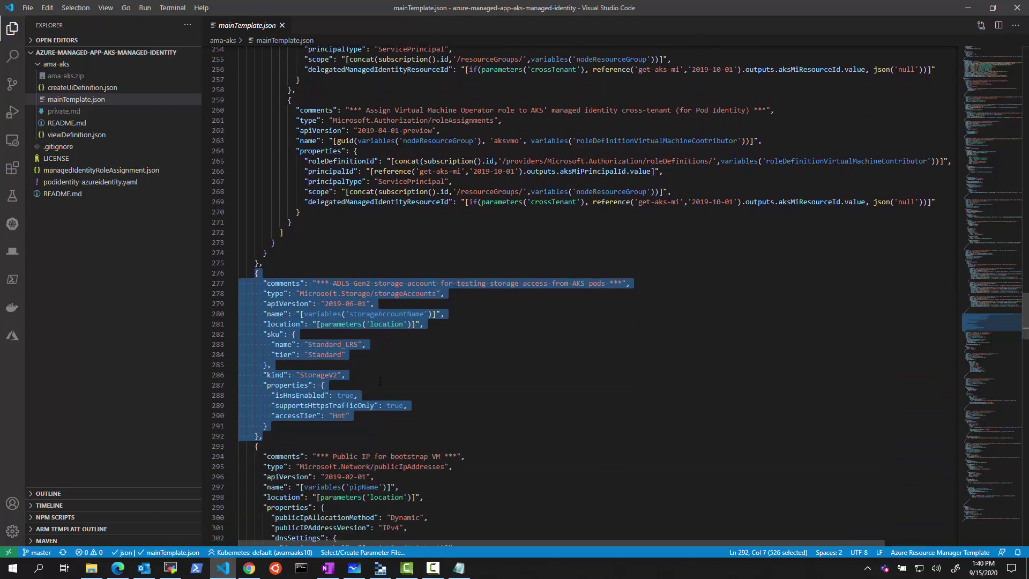
scroll(364, 364, down, 1)
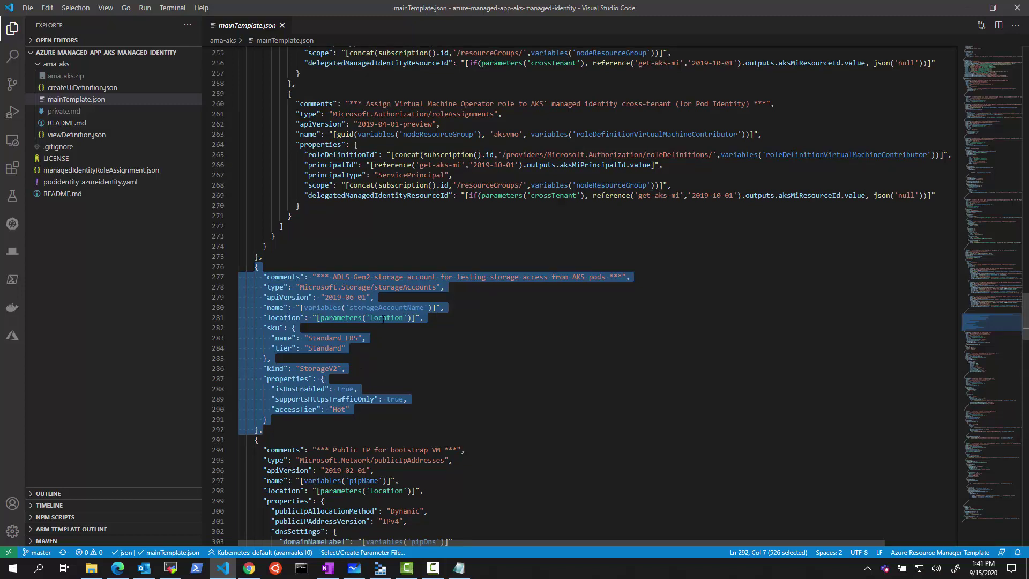
Examine the mainTemplate.json resource that assigns the Owner role to the Managed Resource Group using the delegatedManagedIdentityResourceId property
scroll(360, 307, up, 10)
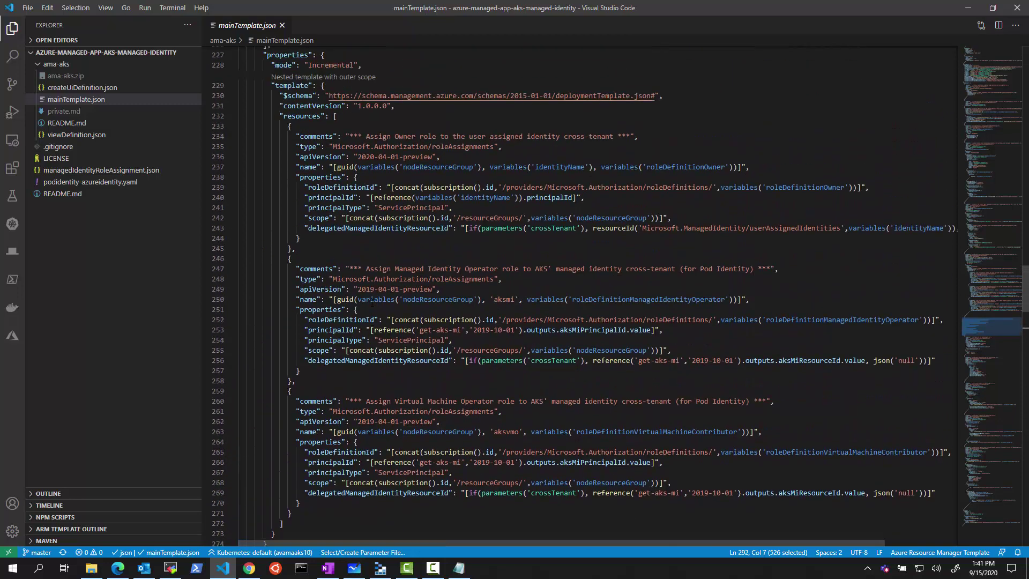
drag(1024, 282, 1023, 91)
scroll(1023, 91, down, 12)
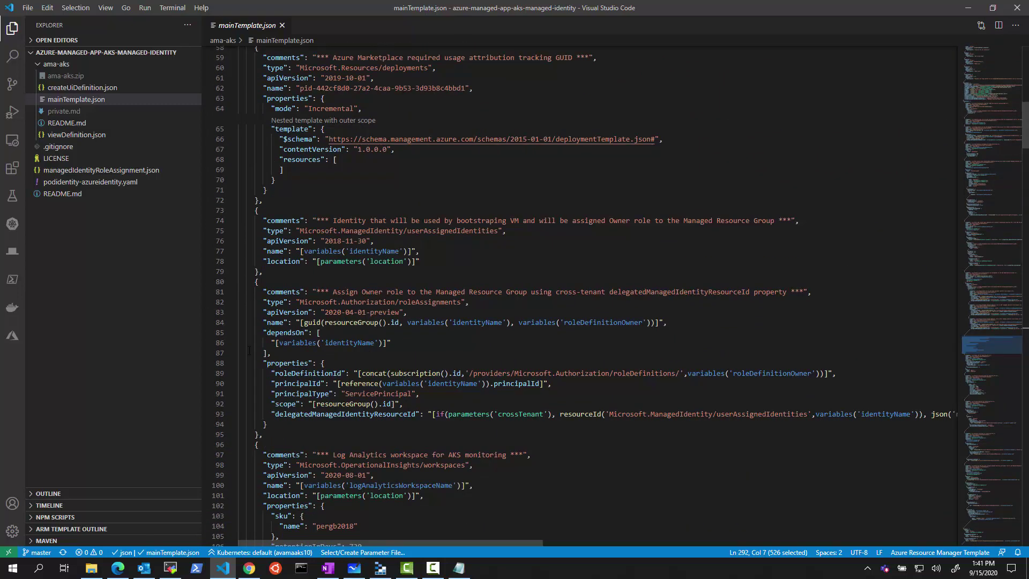
click(255, 281)
drag(256, 282, 293, 436)
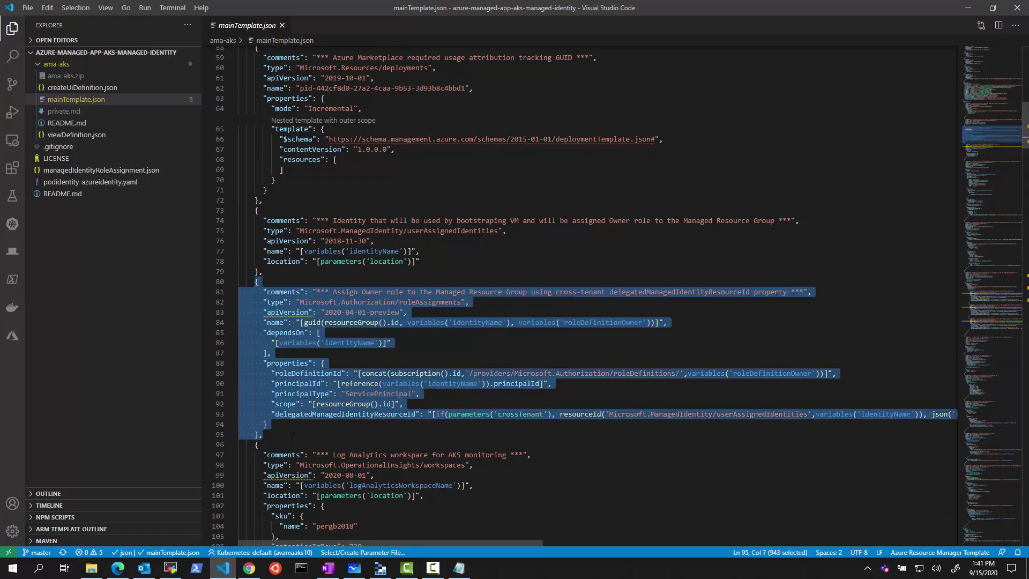
click(402, 404)
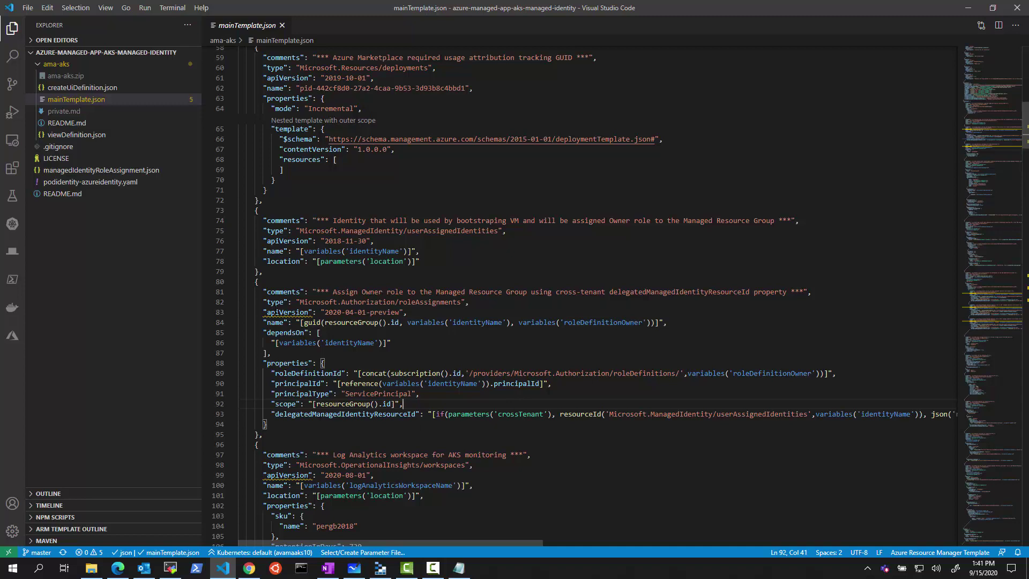
drag(248, 281, 306, 438)
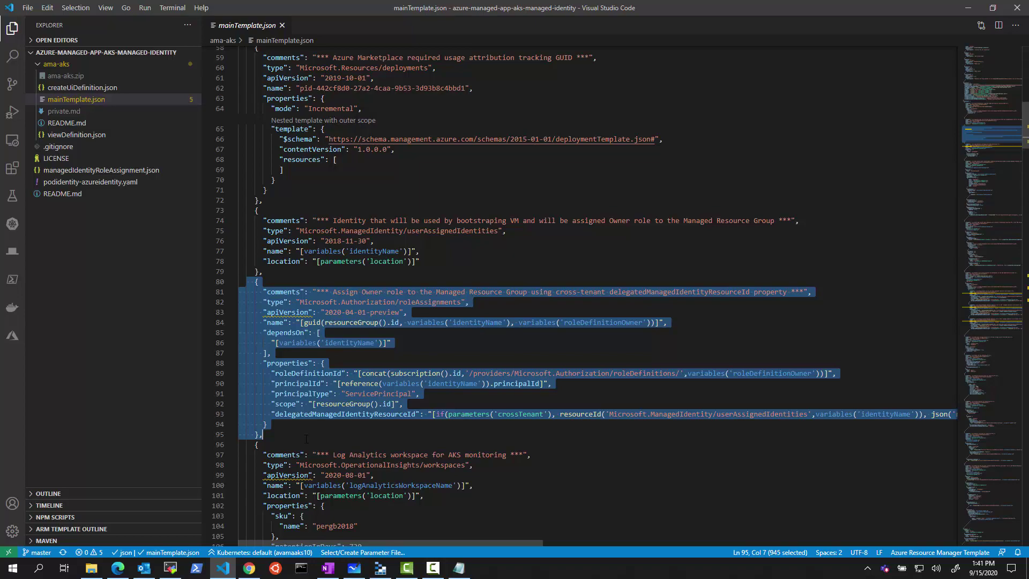
drag(1025, 147, 1024, 344)
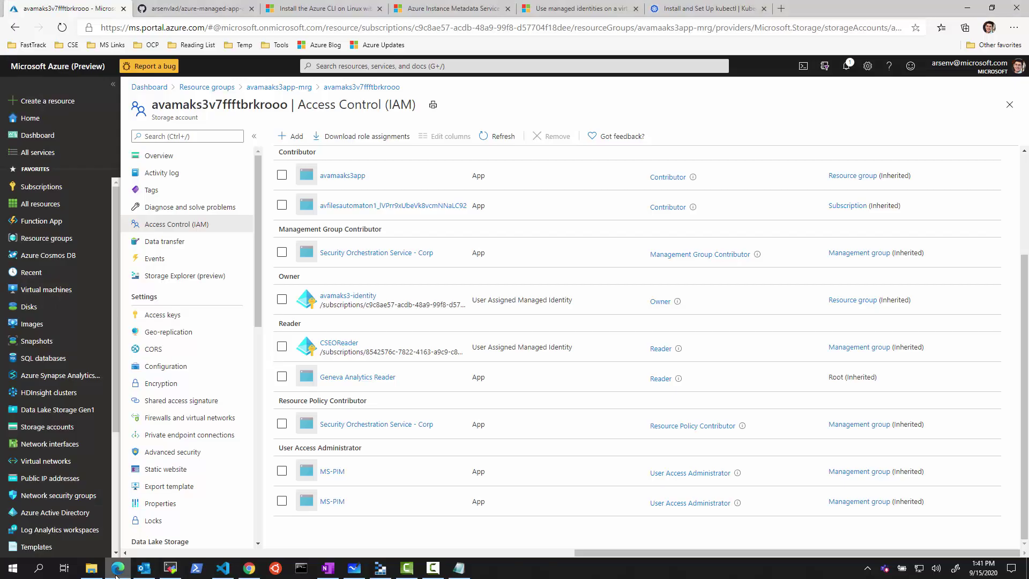
Return to the Azure portal in Edge and review the role assignments on storage account avamaks3v7ffftbrkrooo
click(117, 567)
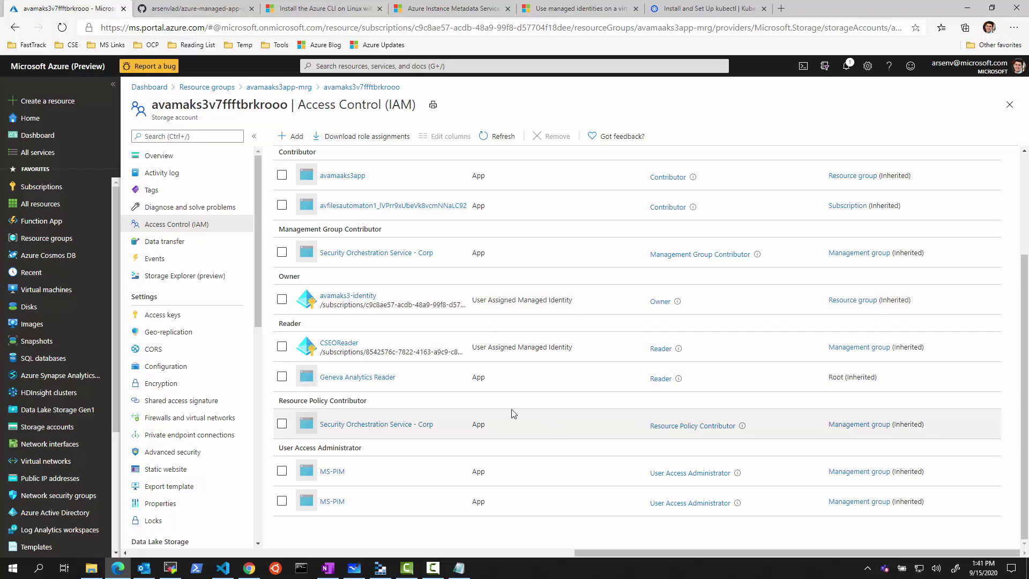
scroll(408, 383, up, 1)
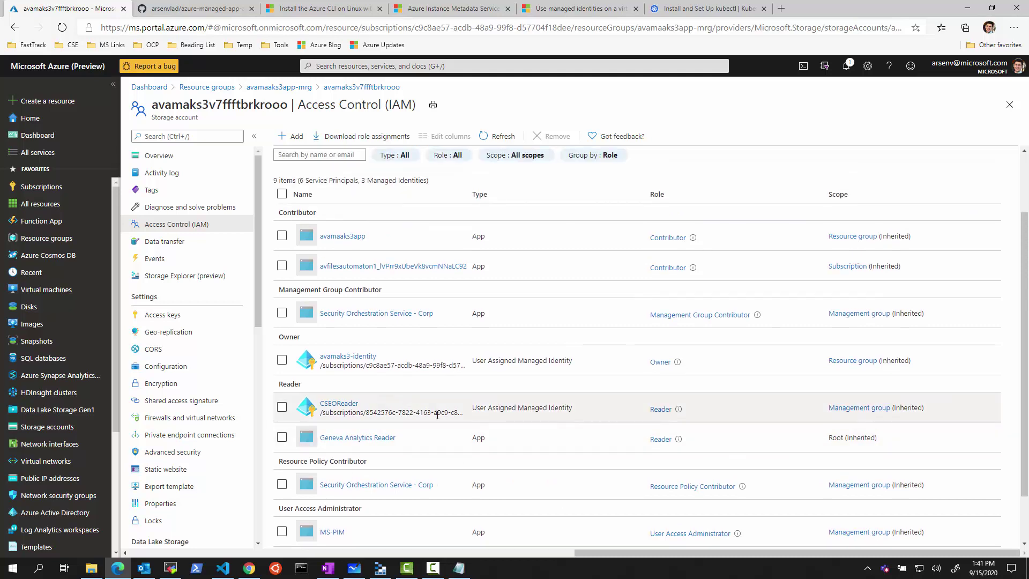